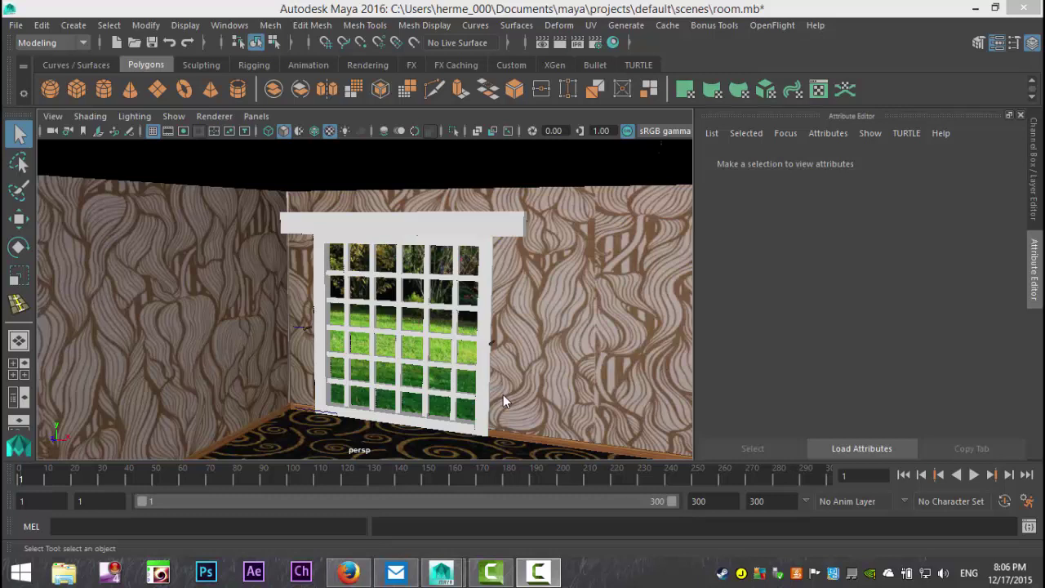
Recall the perspective camera view saved under the bookmark "new".
{"action": "left_click", "coordinate": [53, 116]}
{"action": "mouse_move", "coordinate": [177, 330]}
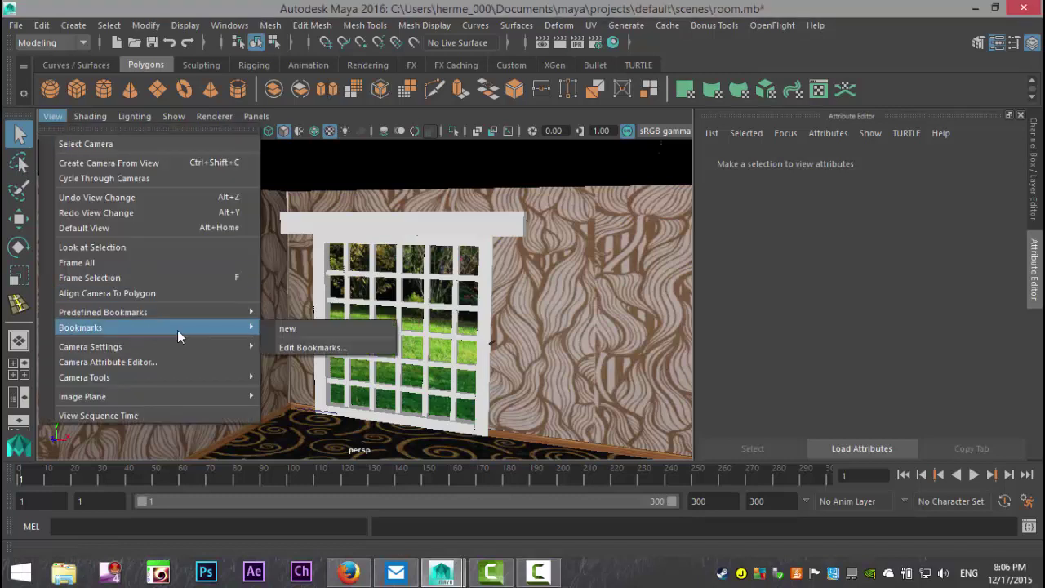
{"action": "left_click", "coordinate": [290, 329]}
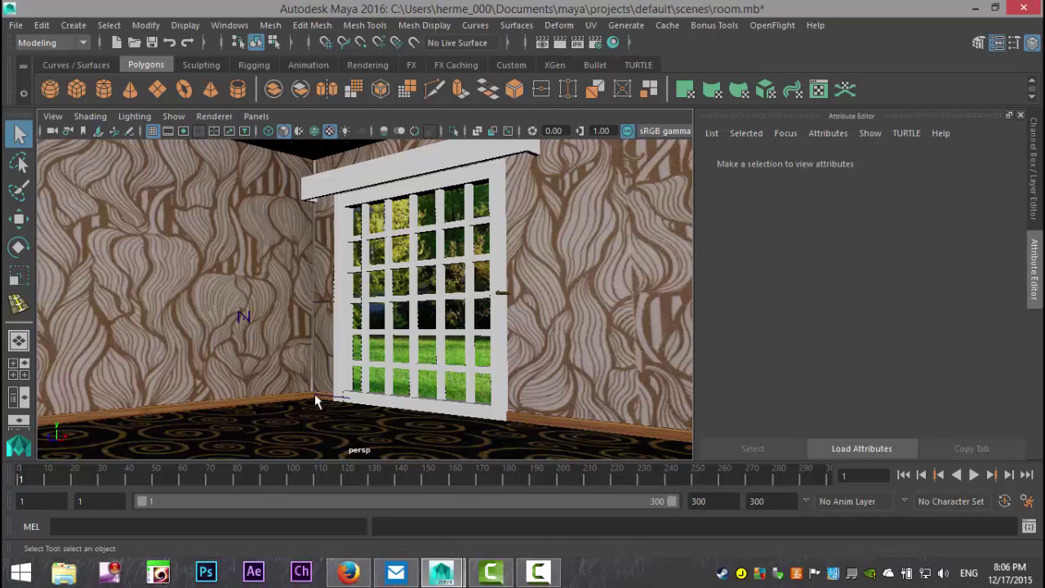
Delete the N-shaped curve in front of the side wall and the curve at the window's lower corner.
{"action": "left_click_drag", "start_coordinate": [334, 375], "coordinate": [204, 308], "text": "alt"}
{"action": "left_click", "coordinate": [202, 312]}
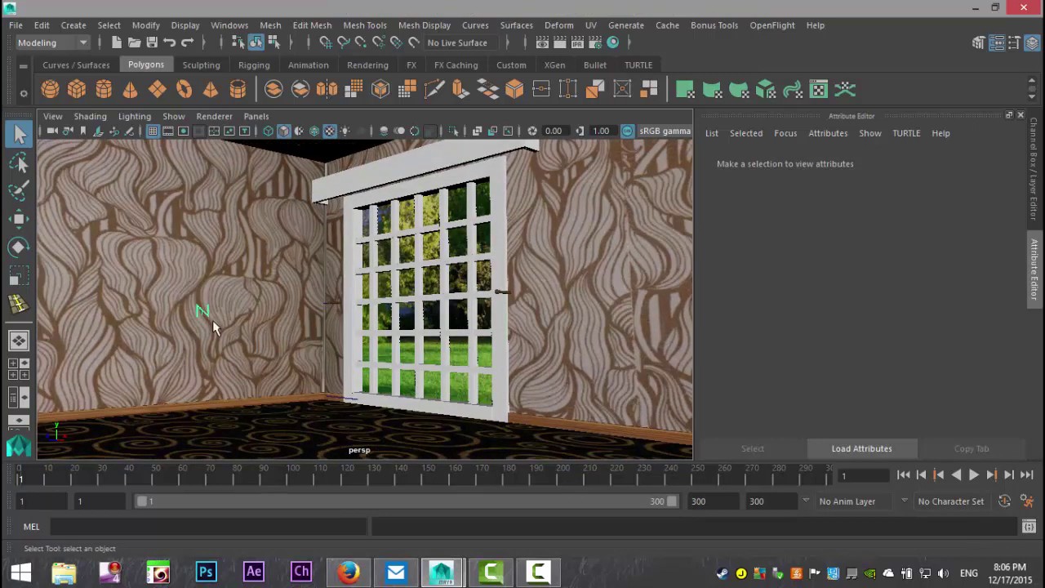
{"action": "left_click", "coordinate": [343, 405]}
{"action": "key", "text": "Delete"}
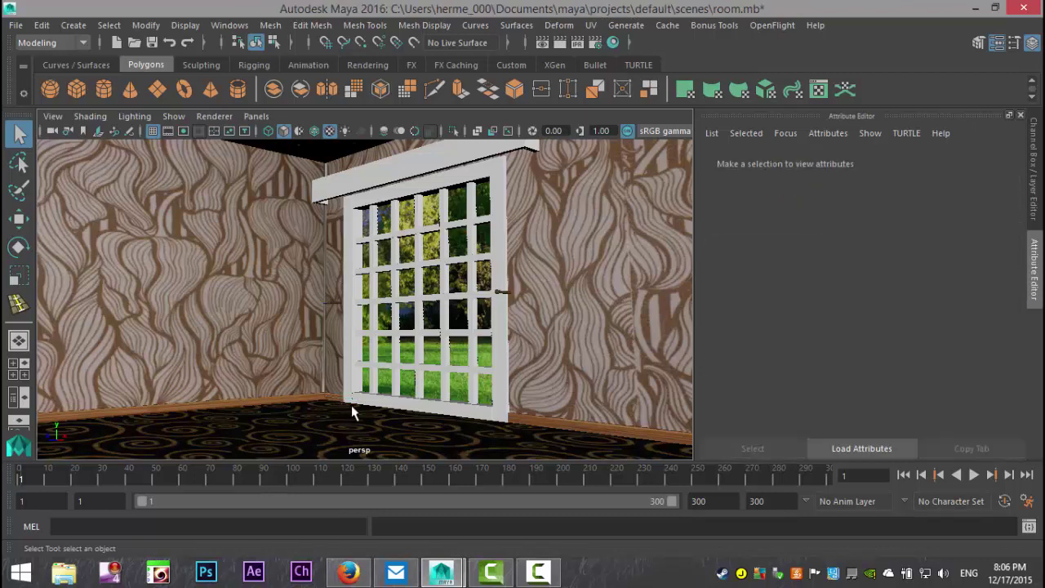
Examine the window and the white box above it from several angles.
{"action": "mouse_move", "coordinate": [472, 287]}
{"action": "left_mouse_down", "text": "alt"}
{"action": "mouse_move", "coordinate": [465, 259]}
{"action": "mouse_move", "coordinate": [460, 275]}
{"action": "left_mouse_up", "text": "alt"}
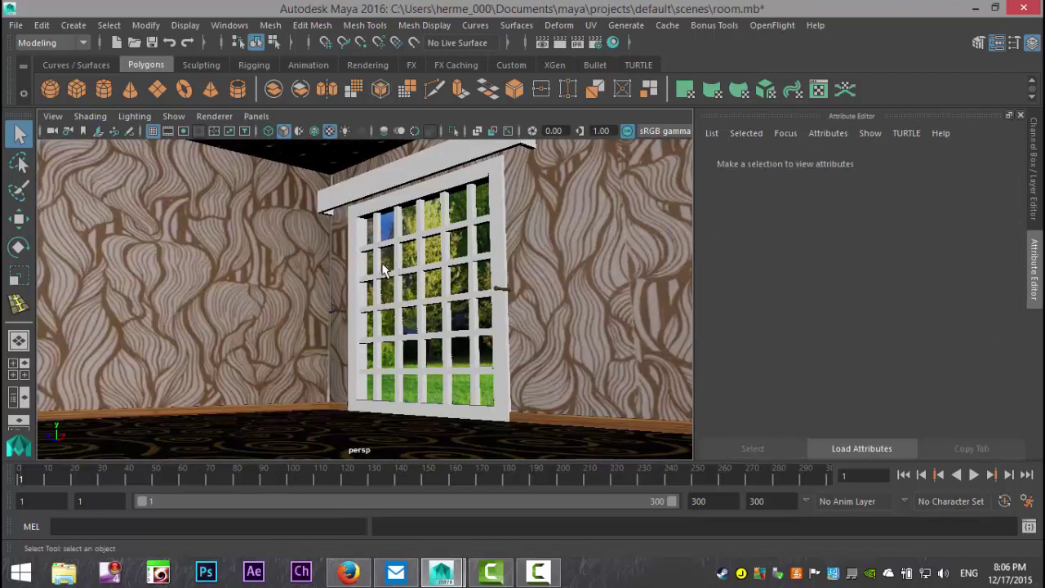
{"action": "middle_click_drag", "start_coordinate": [382, 269], "coordinate": [412, 299], "text": "alt"}
{"action": "left_click_drag", "start_coordinate": [413, 302], "coordinate": [438, 355], "text": "alt"}
{"action": "scroll", "coordinate": [444, 365], "scroll_direction": "down", "scroll_amount": 5}
{"action": "mouse_move", "coordinate": [487, 380]}
{"action": "left_mouse_down", "text": "alt"}
{"action": "mouse_move", "coordinate": [397, 362]}
{"action": "mouse_move", "coordinate": [462, 367]}
{"action": "mouse_move", "coordinate": [467, 378]}
{"action": "mouse_move", "coordinate": [443, 361]}
{"action": "mouse_move", "coordinate": [493, 363]}
{"action": "left_mouse_up", "text": "alt"}
{"action": "scroll", "coordinate": [464, 375], "scroll_direction": "up", "scroll_amount": 6}
{"action": "scroll", "coordinate": [454, 372], "scroll_direction": "down", "scroll_amount": 5}
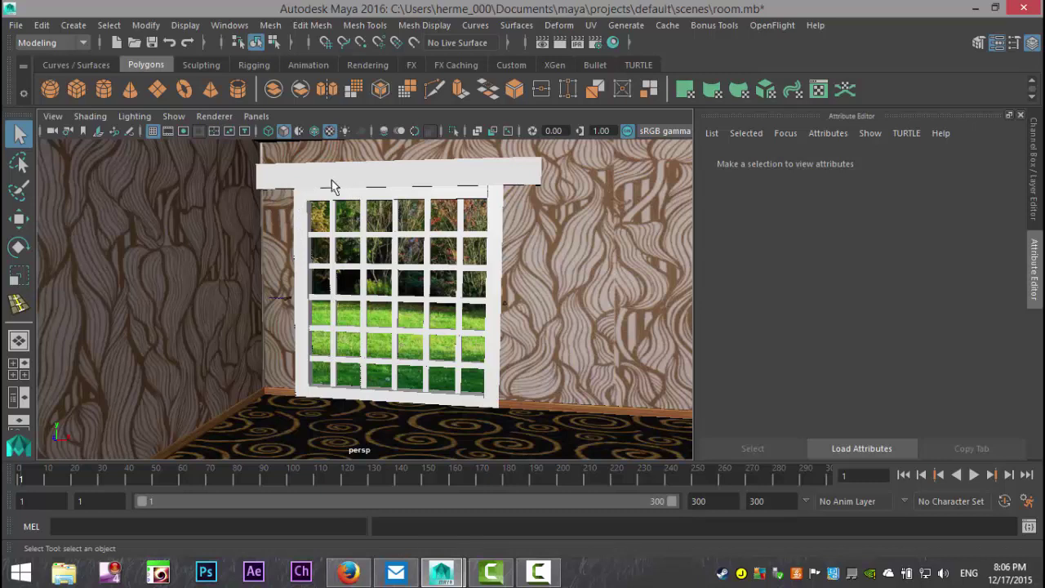
Examine the small brown curtain holders mounted on the wall at both sides of the window.
{"action": "left_click_drag", "start_coordinate": [302, 280], "coordinate": [321, 299], "text": "alt"}
{"action": "scroll", "coordinate": [522, 374], "scroll_direction": "up", "scroll_amount": 5}
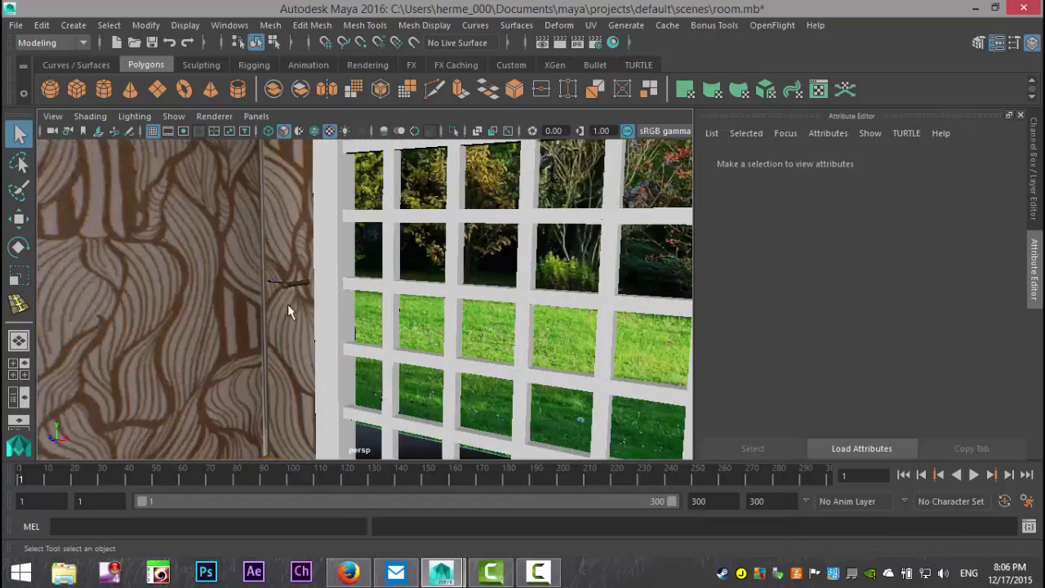
{"action": "scroll", "coordinate": [293, 291], "scroll_direction": "down", "scroll_amount": 2}
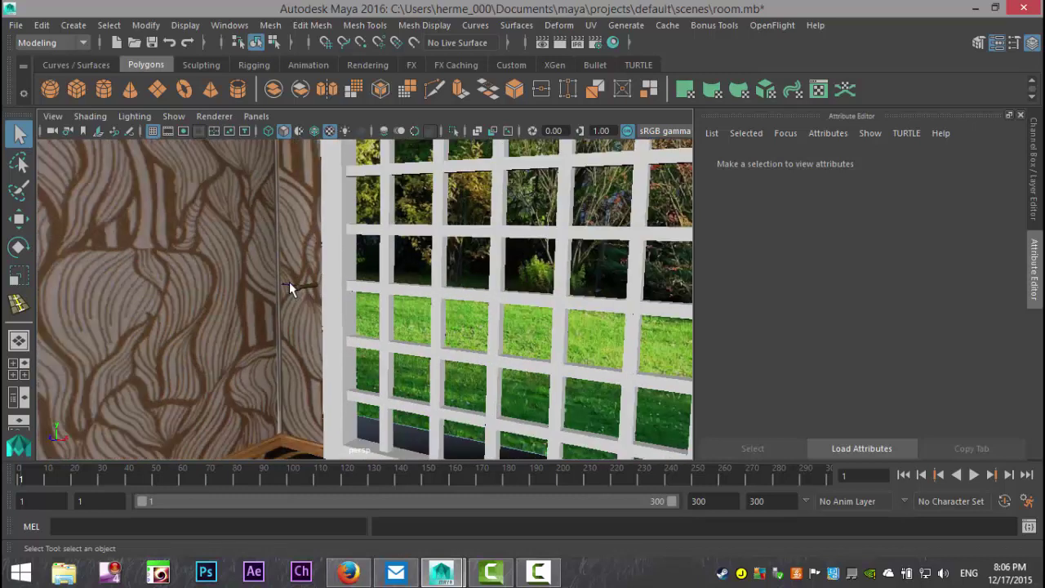
{"action": "left_click", "coordinate": [288, 285]}
{"action": "left_click", "coordinate": [427, 324]}
{"action": "scroll", "coordinate": [391, 313], "scroll_direction": "down", "scroll_amount": 3}
{"action": "scroll", "coordinate": [387, 311], "scroll_direction": "up", "scroll_amount": 3}
{"action": "left_click_drag", "start_coordinate": [384, 310], "coordinate": [369, 312], "text": "alt"}
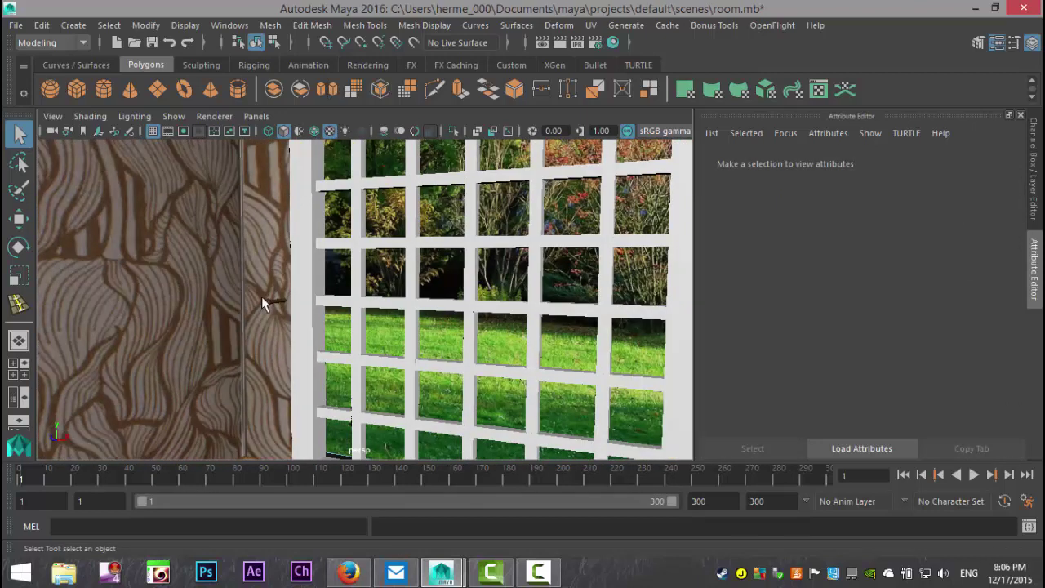
{"action": "left_click_drag", "start_coordinate": [267, 311], "coordinate": [272, 324], "text": "alt"}
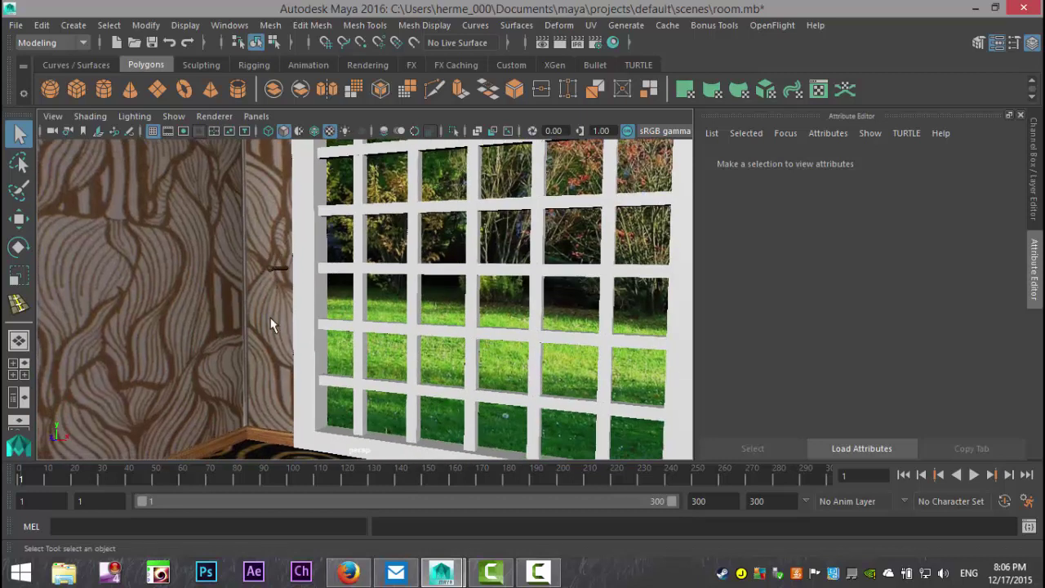
{"action": "scroll", "coordinate": [553, 307], "scroll_direction": "down", "scroll_amount": 3}
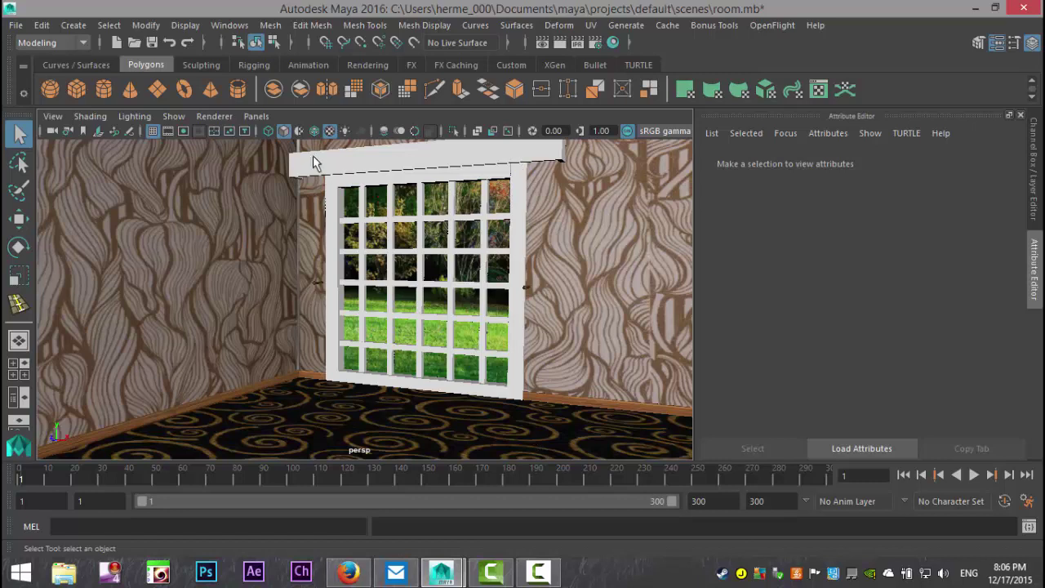
{"action": "scroll", "coordinate": [487, 309], "scroll_direction": "down", "scroll_amount": 3}
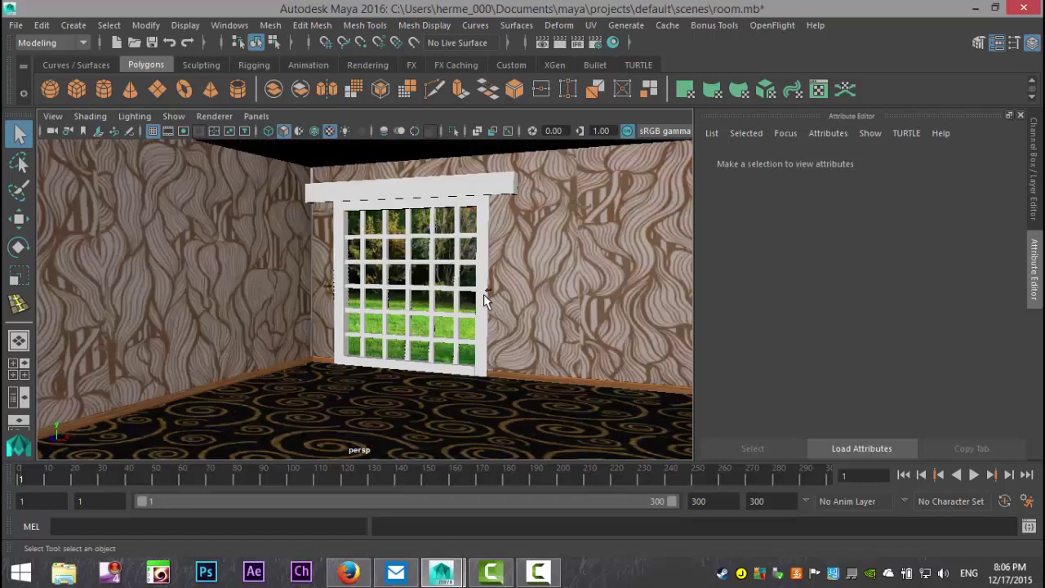
Create a polygon plane on the room floor near the window and scale it up uniformly.
{"action": "middle_click_drag", "start_coordinate": [485, 297], "coordinate": [439, 322], "text": "alt"}
{"action": "left_click_drag", "start_coordinate": [439, 323], "coordinate": [433, 343], "text": "alt"}
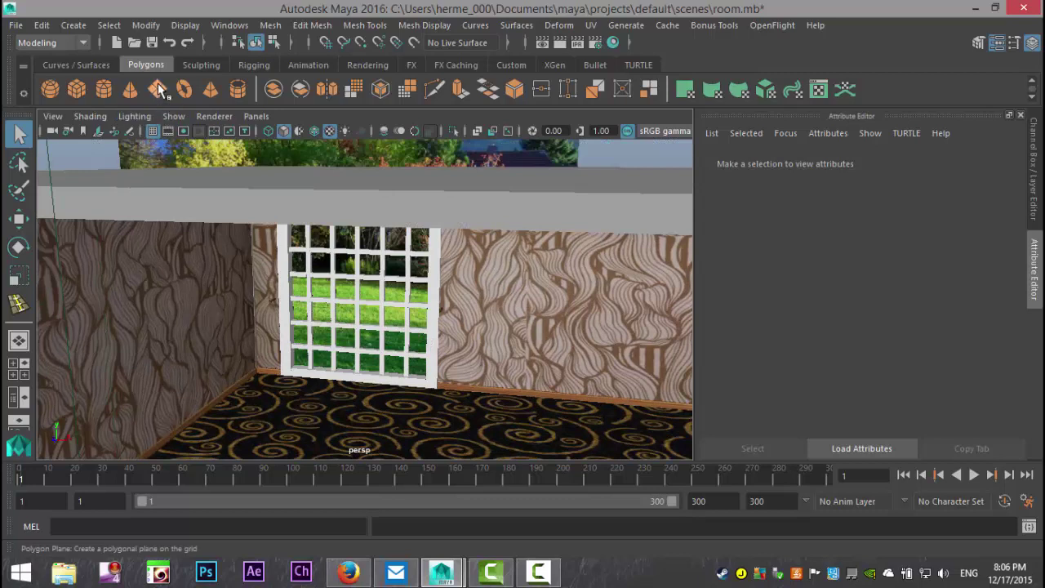
{"action": "left_click", "coordinate": [392, 382]}
{"action": "scroll", "coordinate": [396, 389], "scroll_direction": "down", "scroll_amount": 3}
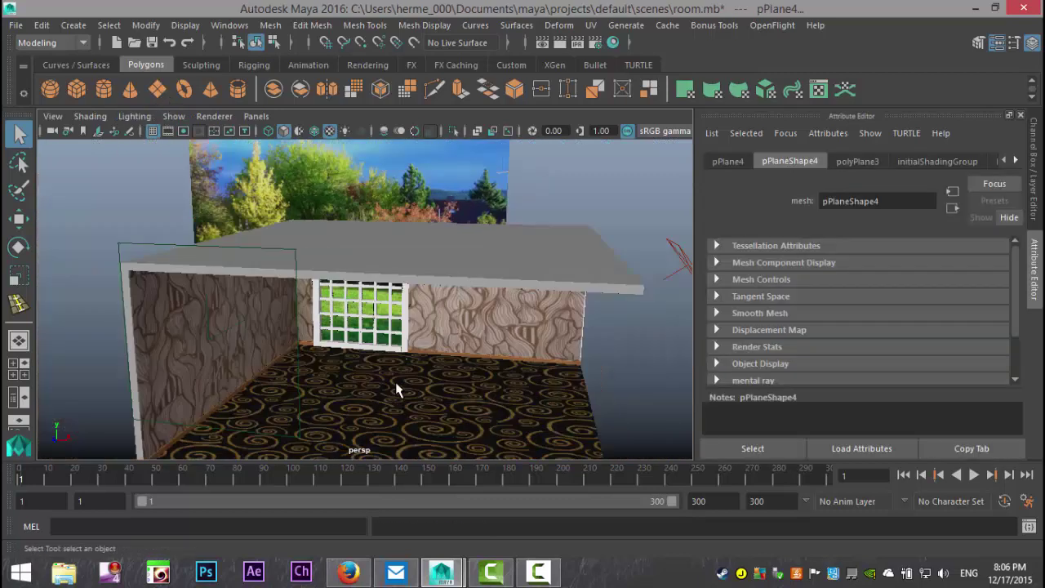
{"action": "key", "text": "r"}
{"action": "left_click_drag", "start_coordinate": [404, 359], "coordinate": [453, 368]}
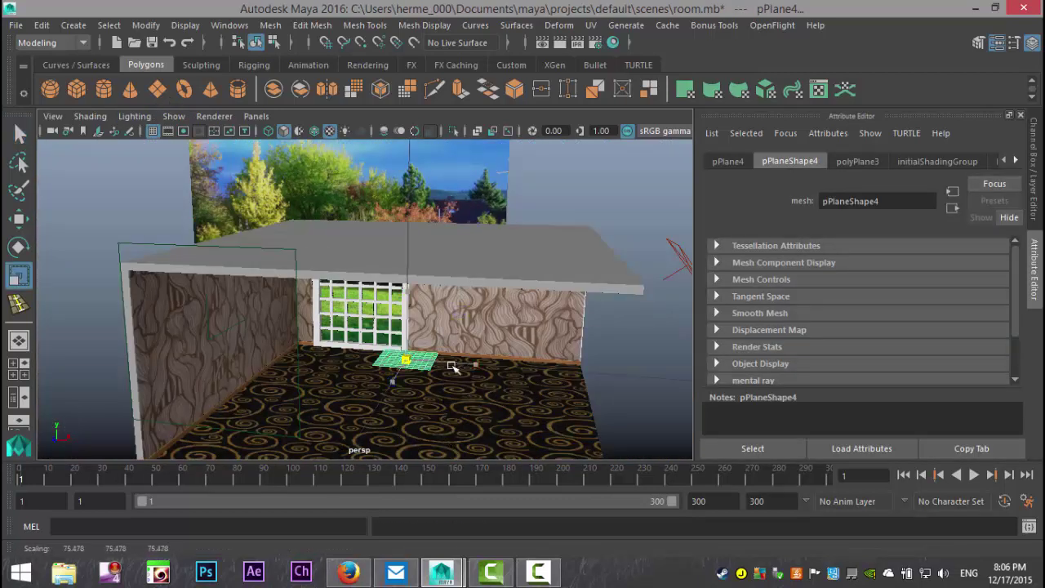
Rotate the new plane upright so it stands parallel to the window.
{"action": "key", "text": "w"}
{"action": "key", "text": "e"}
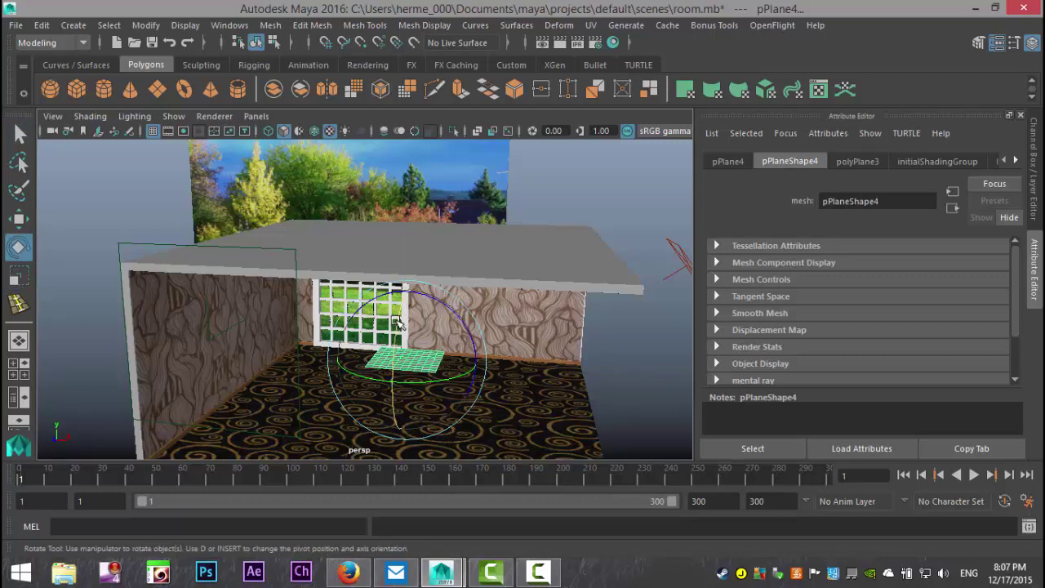
{"action": "left_click_drag", "start_coordinate": [395, 326], "coordinate": [406, 422]}
Move the upright plane over the window's left half, to about X -180.7, Y 37.5, Z -235.4 cm.
{"action": "left_click_drag", "start_coordinate": [460, 379], "coordinate": [326, 323], "text": "alt"}
{"action": "key", "text": "w"}
{"action": "key", "text": "f"}
{"action": "scroll", "coordinate": [339, 317], "scroll_direction": "down", "scroll_amount": 3}
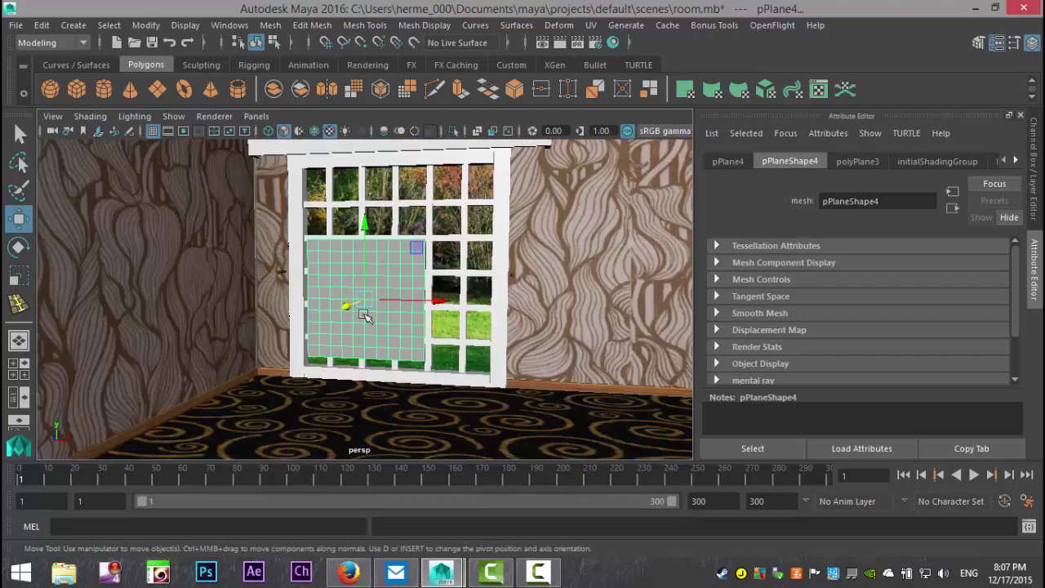
{"action": "left_click_drag", "start_coordinate": [367, 235], "coordinate": [366, 187]}
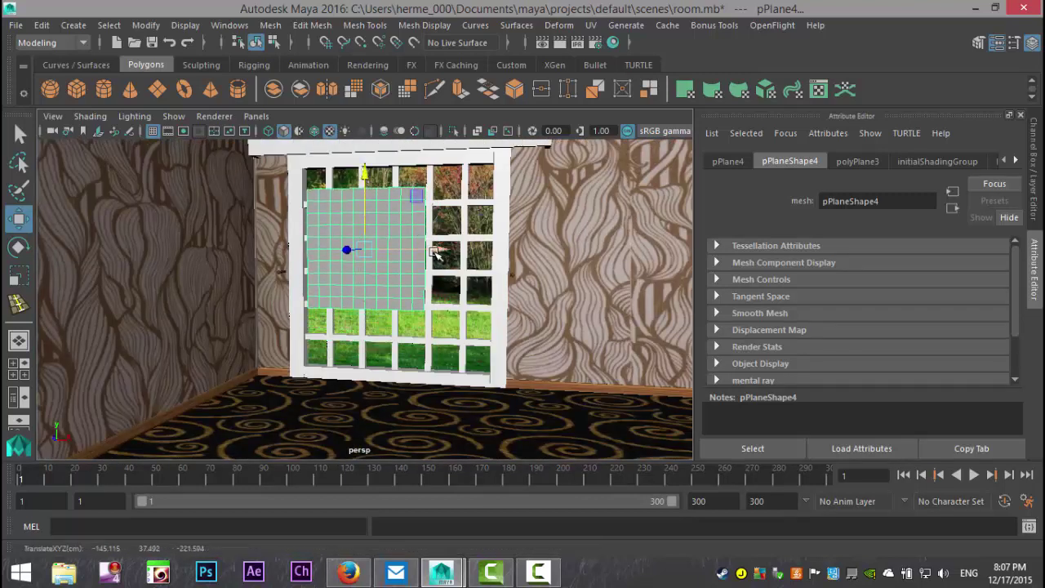
{"action": "left_click_drag", "start_coordinate": [432, 249], "coordinate": [394, 253]}
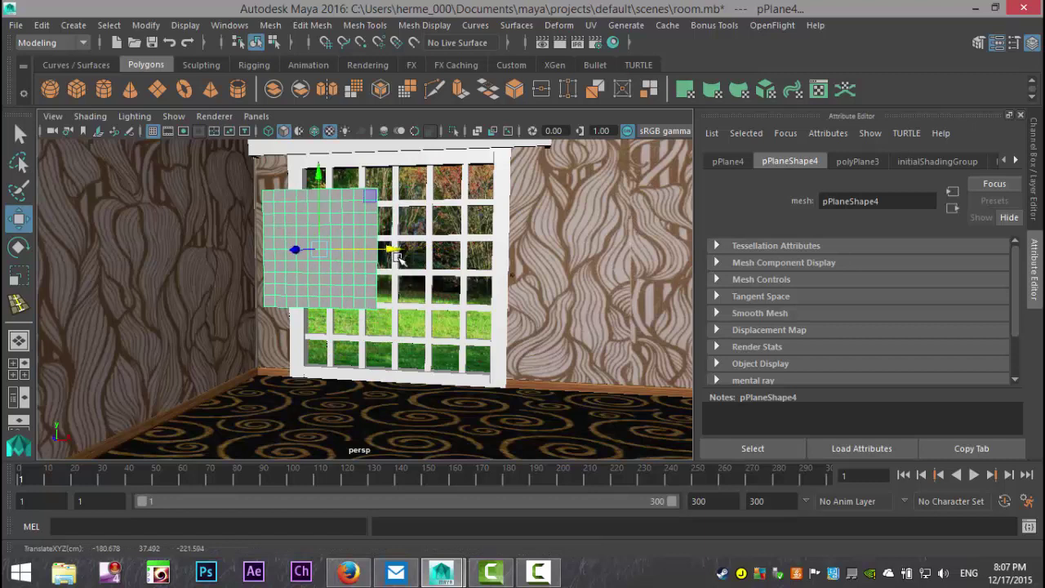
{"action": "left_click_drag", "start_coordinate": [429, 313], "coordinate": [291, 252], "text": "alt"}
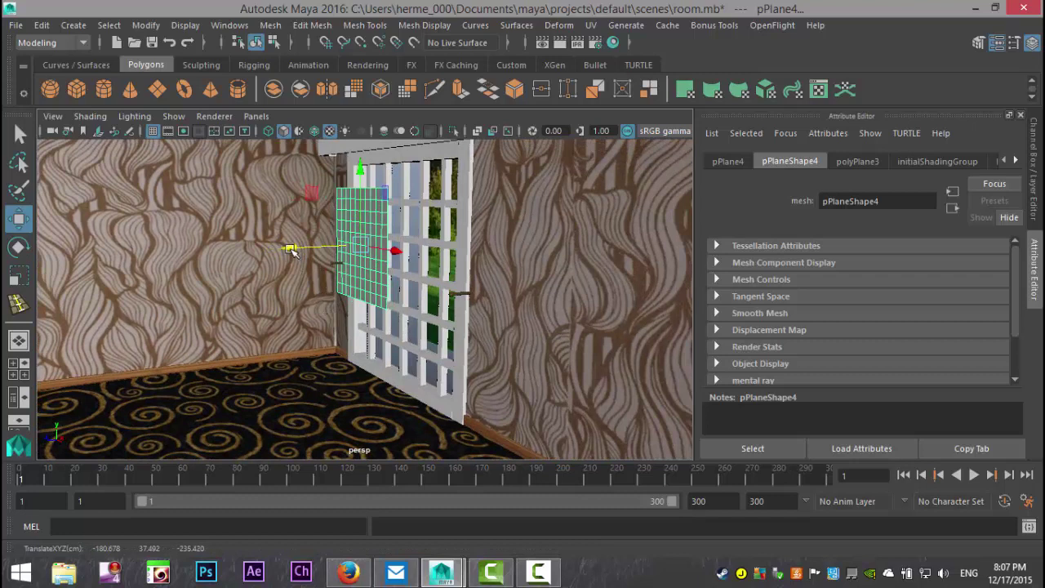
Delete the wavy curve lying beside the window wall, working in the top view.
{"action": "left_click", "coordinate": [18, 365]}
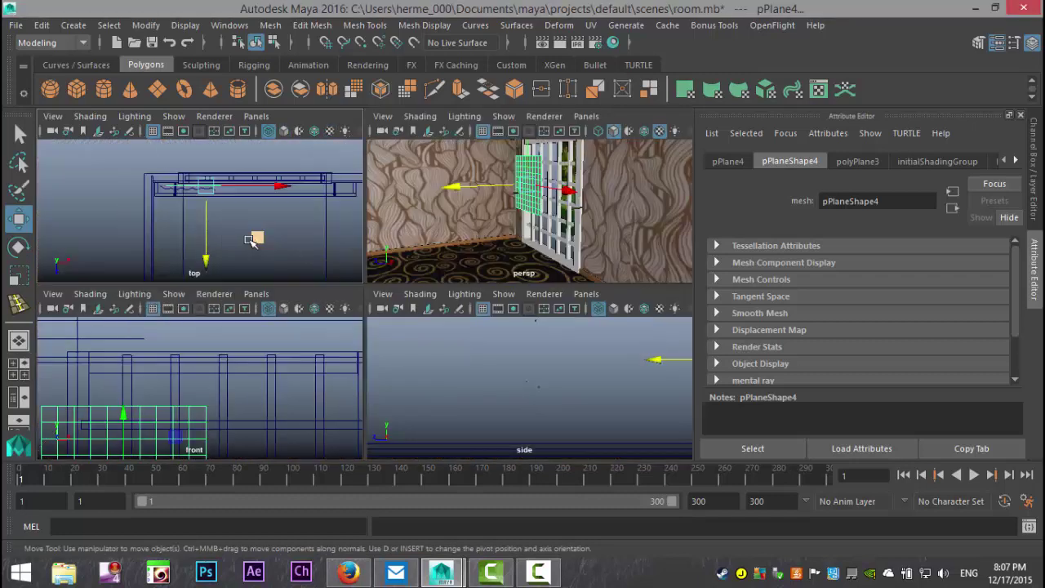
{"action": "key", "text": "space"}
{"action": "left_click", "coordinate": [302, 266]}
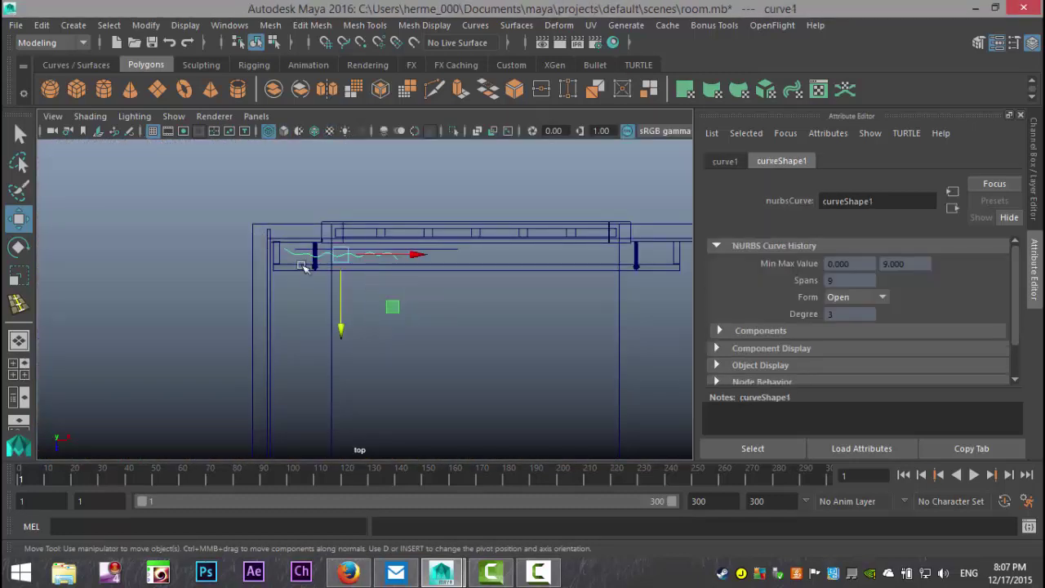
{"action": "key", "text": "Delete"}
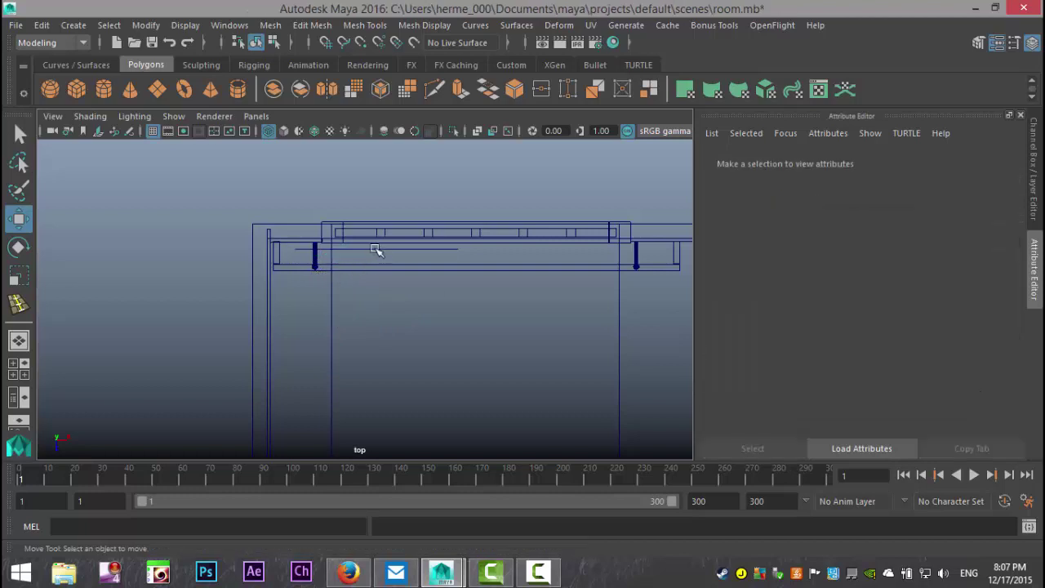
Center the plane in the gap behind the window's top box, at about X -187.9 and Z -233.3 cm.
{"action": "left_click", "coordinate": [376, 250]}
{"action": "left_click_drag", "start_coordinate": [376, 321], "coordinate": [378, 329]}
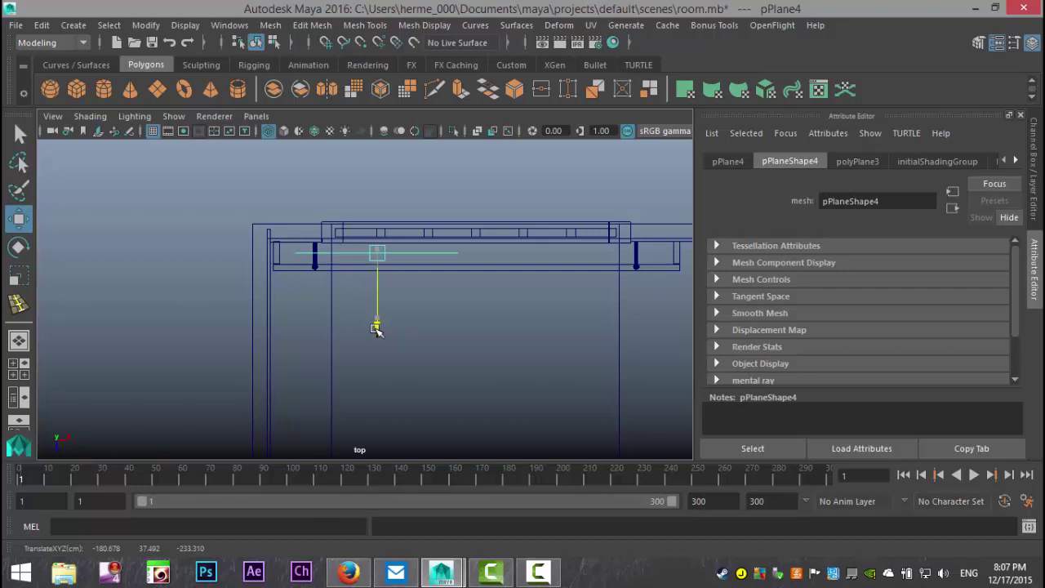
{"action": "left_click_drag", "start_coordinate": [450, 253], "coordinate": [439, 256]}
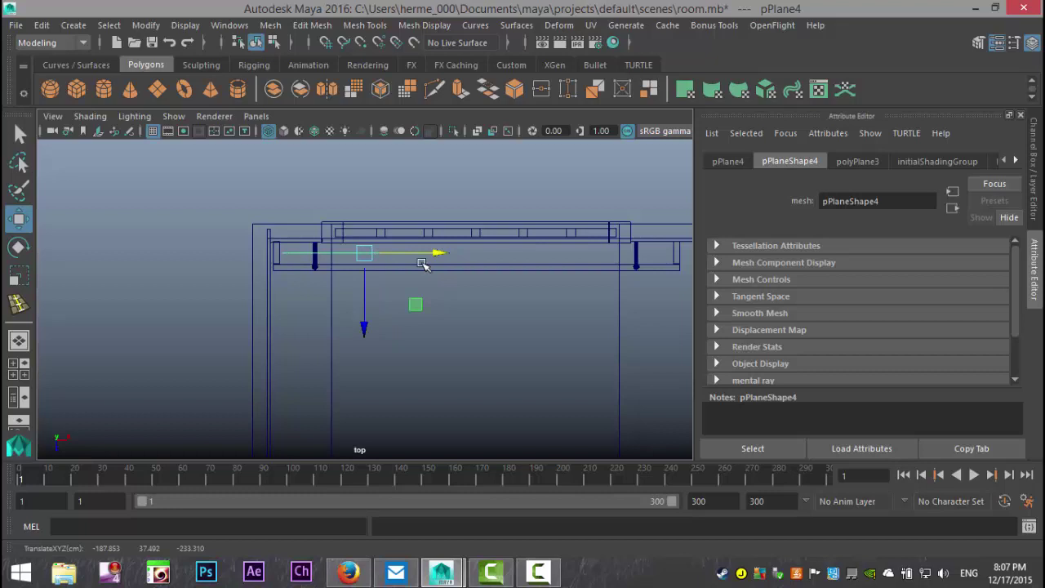
Stretch the plane vertically in the perspective view to span window box to floor, and lower it to about Y 30.6 cm.
{"action": "left_click", "coordinate": [18, 368]}
{"action": "key", "text": "space"}
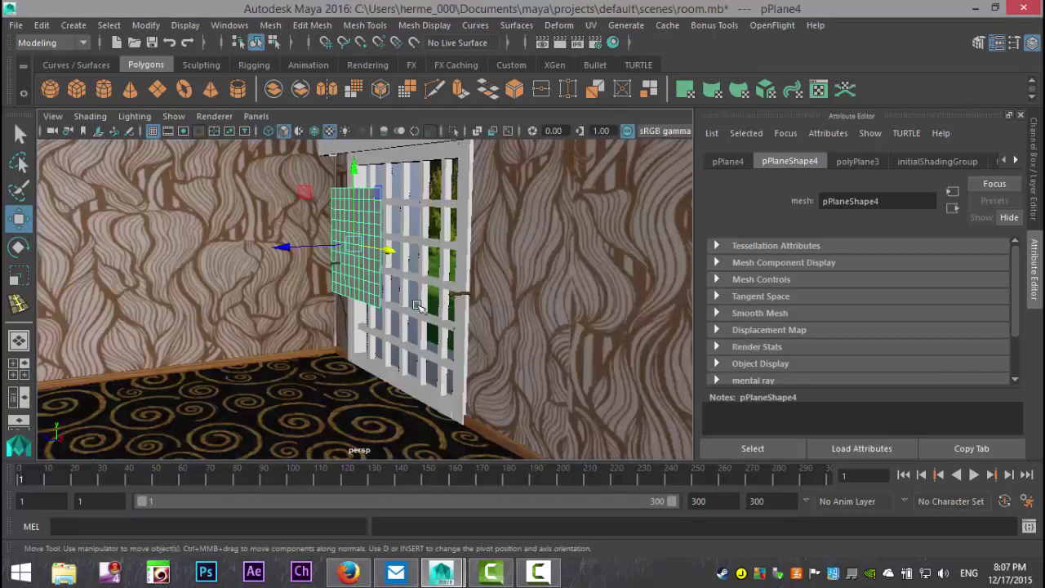
{"action": "scroll", "coordinate": [397, 319], "scroll_direction": "up", "scroll_amount": 3}
{"action": "left_click_drag", "start_coordinate": [394, 320], "coordinate": [439, 314], "text": "alt"}
{"action": "middle_click_drag", "start_coordinate": [441, 327], "coordinate": [456, 346], "text": "alt"}
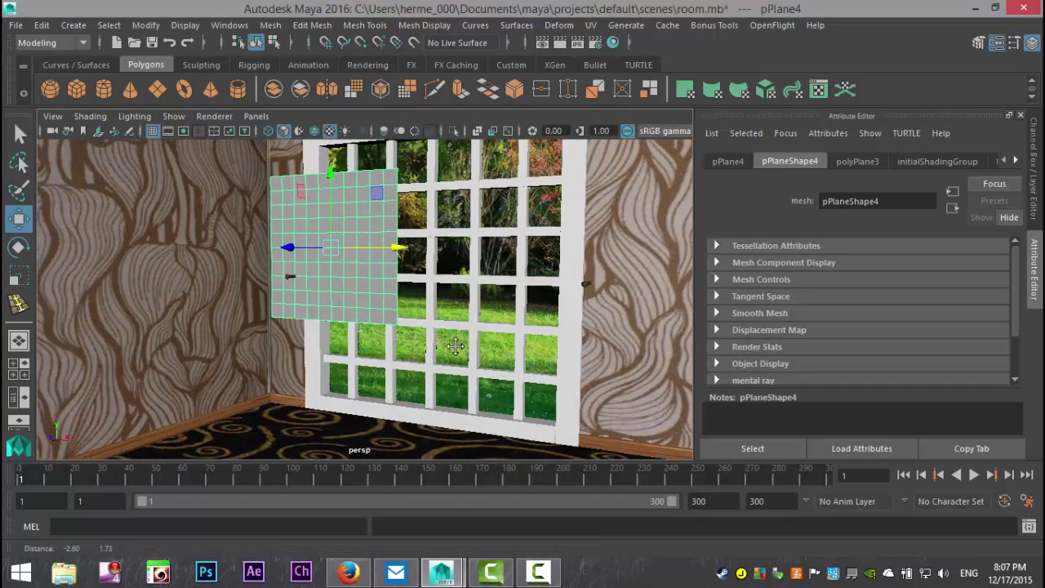
{"action": "scroll", "coordinate": [455, 348], "scroll_direction": "down", "scroll_amount": 4}
{"action": "left_click_drag", "start_coordinate": [448, 353], "coordinate": [364, 412], "text": "alt"}
{"action": "key", "text": "r"}
{"action": "key", "text": "w"}
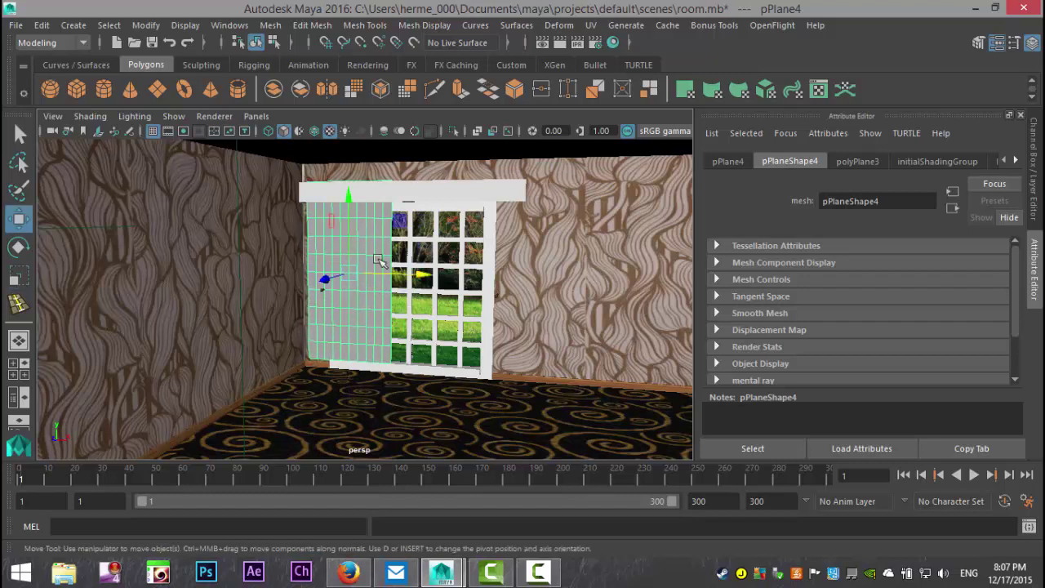
{"action": "left_click_drag", "start_coordinate": [351, 203], "coordinate": [349, 198]}
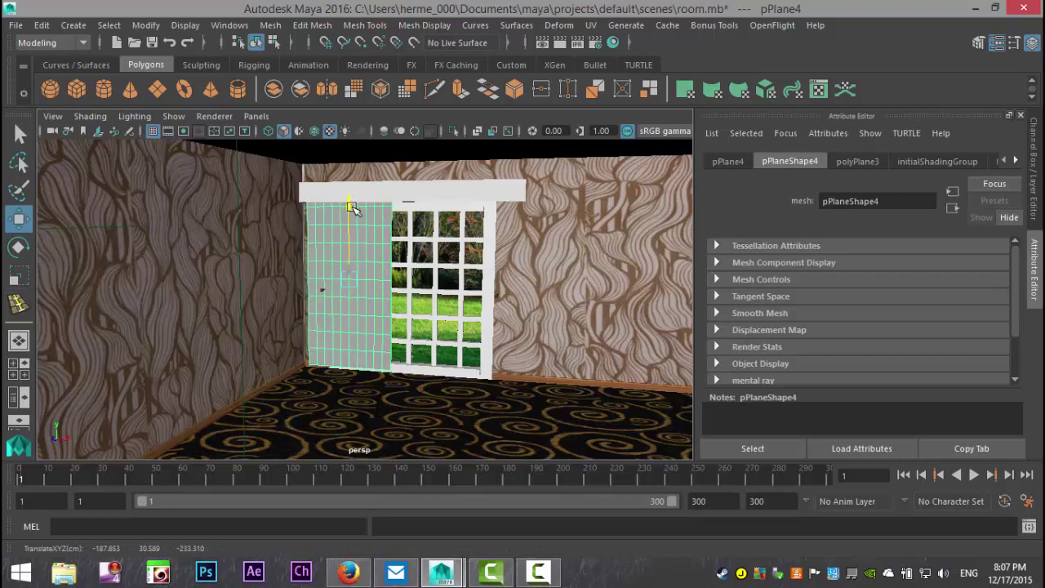
In the front view, pinch the plane's middle vertex row horizontally and move it to the plane's left edge, at about X -227 cm.
{"action": "left_click_drag", "start_coordinate": [402, 349], "coordinate": [465, 409], "text": "alt"}
{"action": "middle_click_drag", "start_coordinate": [446, 420], "coordinate": [469, 415], "text": "alt"}
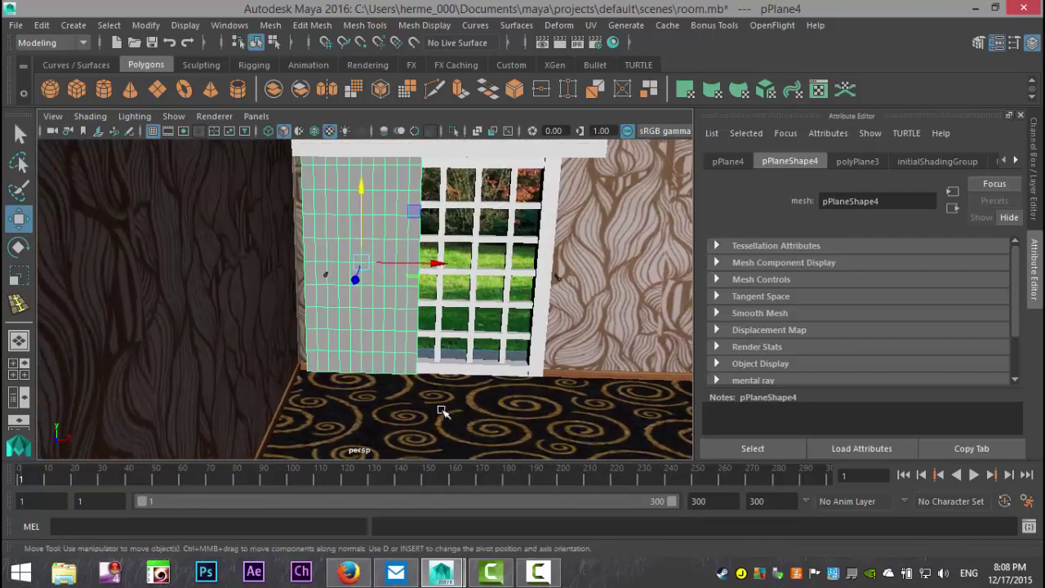
{"action": "mouse_move", "coordinate": [446, 412]}
{"action": "left_mouse_down", "text": "alt"}
{"action": "mouse_move", "coordinate": [434, 393]}
{"action": "mouse_move", "coordinate": [432, 408]}
{"action": "left_mouse_up", "text": "alt"}
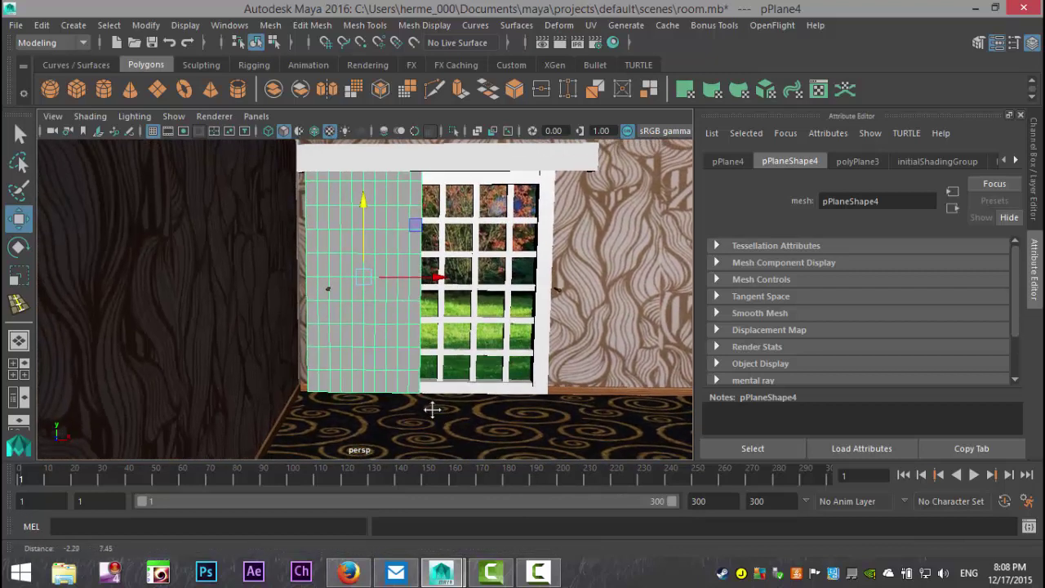
{"action": "key", "text": "space"}
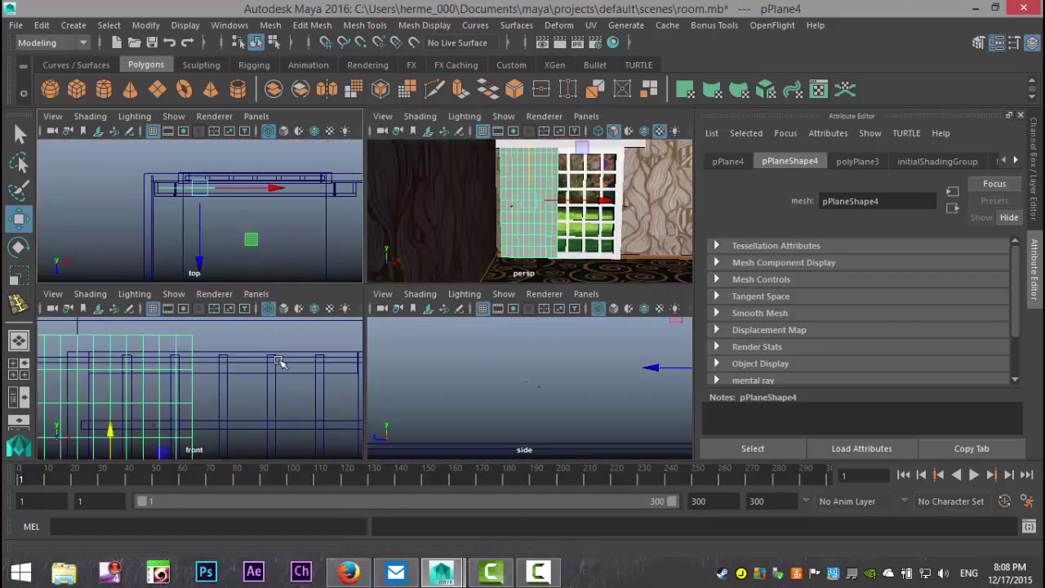
{"action": "key", "text": "space"}
{"action": "scroll", "coordinate": [372, 365], "scroll_direction": "down", "scroll_amount": 2}
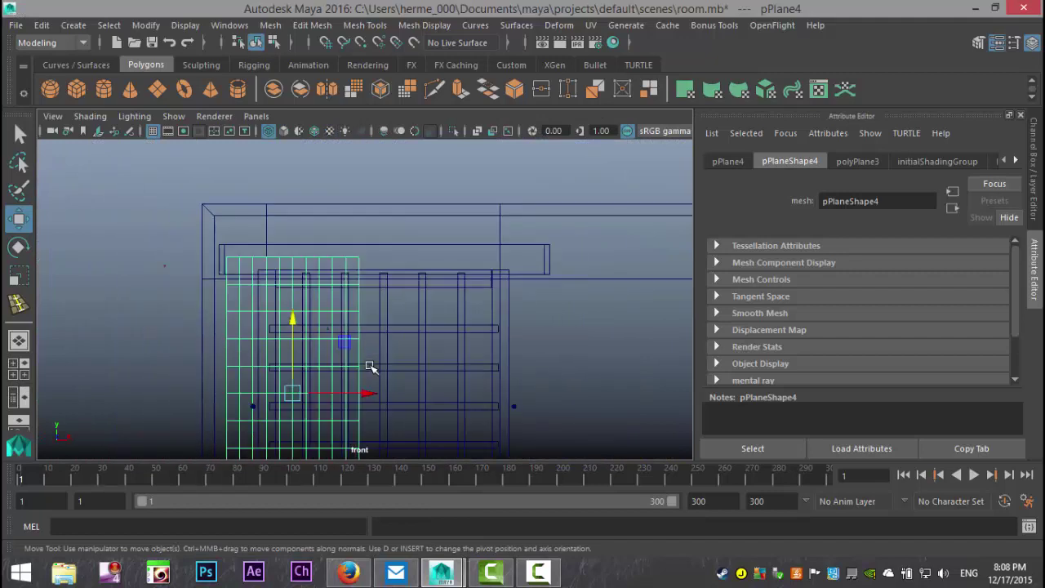
{"action": "middle_click_drag", "start_coordinate": [368, 378], "coordinate": [442, 295], "text": "alt"}
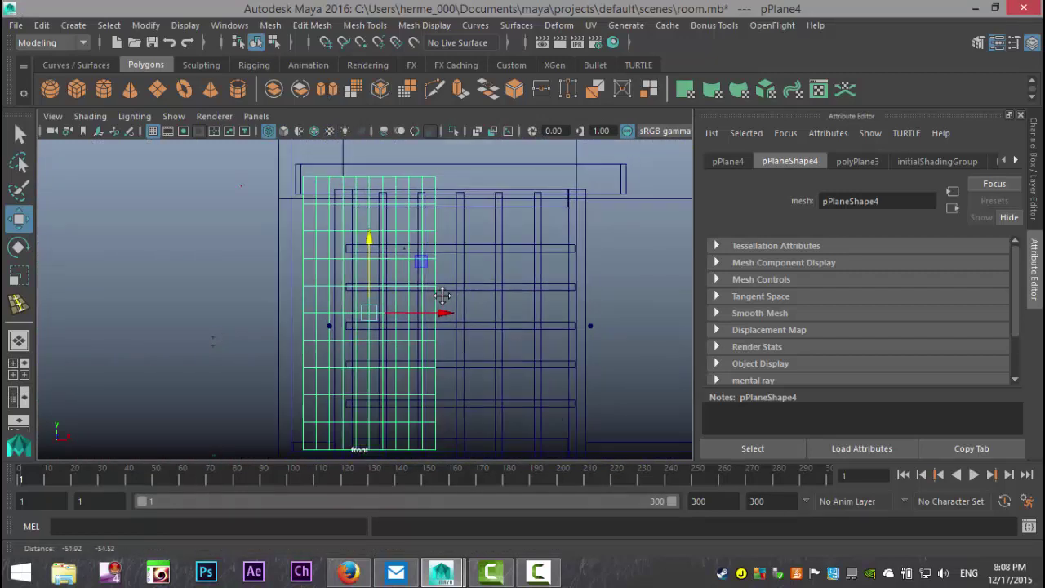
{"action": "scroll", "coordinate": [467, 326], "scroll_direction": "up", "scroll_amount": 2}
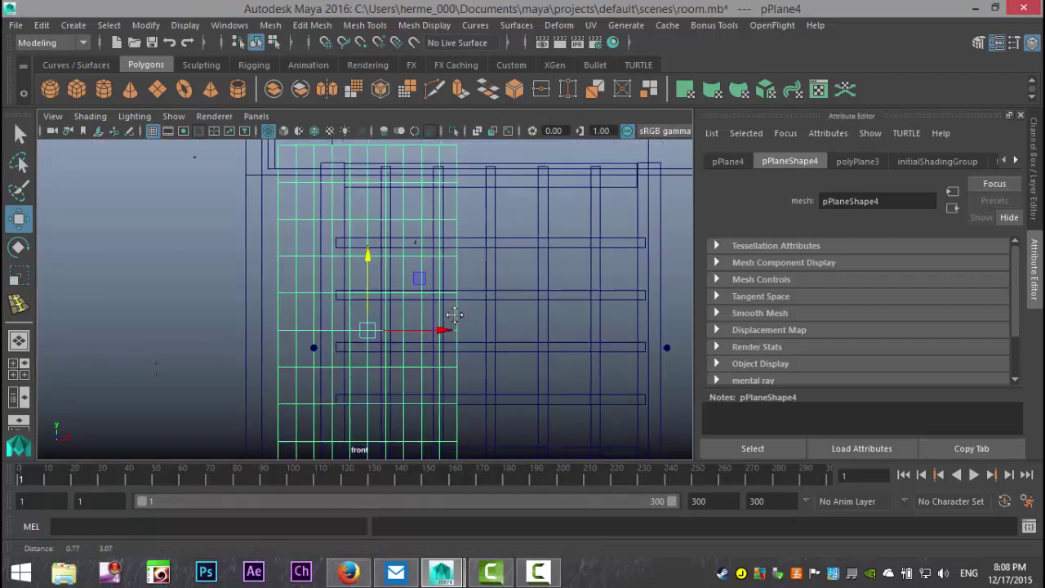
{"action": "middle_click_drag", "start_coordinate": [455, 314], "coordinate": [463, 328], "text": "alt"}
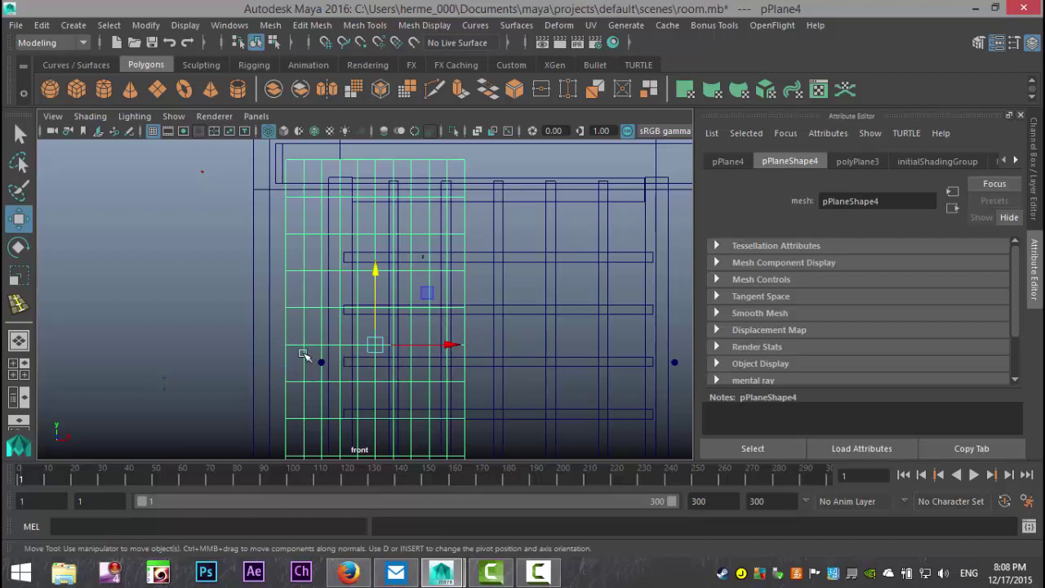
{"action": "right_click_drag", "start_coordinate": [295, 347], "coordinate": [225, 153]}
{"action": "left_click_drag", "start_coordinate": [264, 337], "coordinate": [481, 365]}
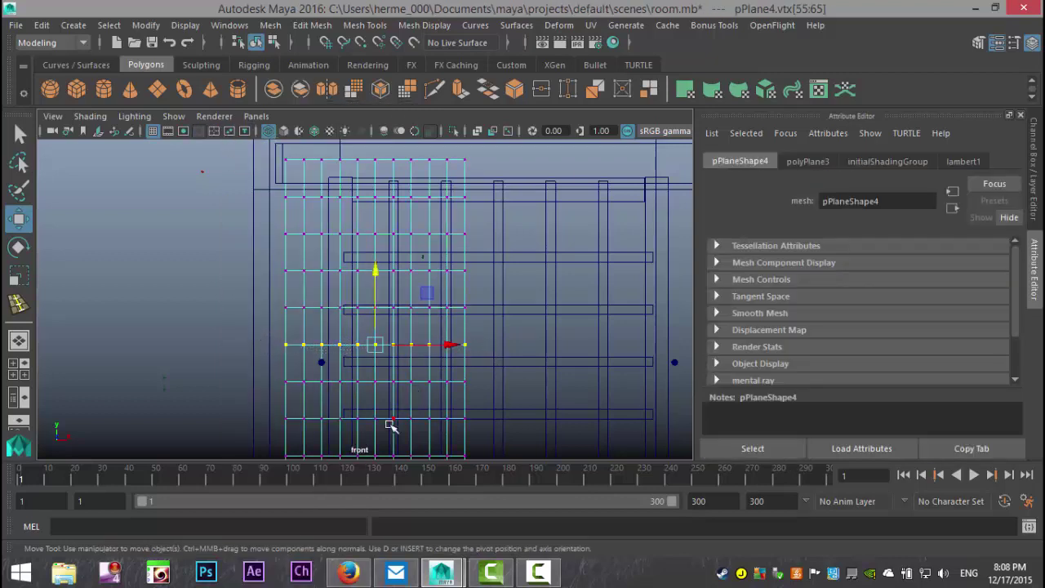
{"action": "key", "text": "r"}
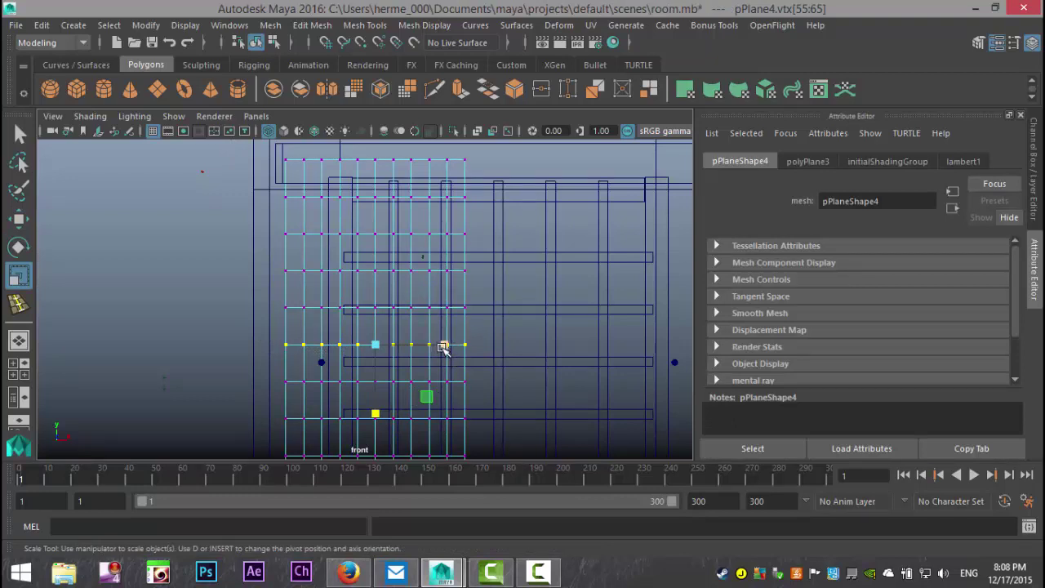
{"action": "left_click_drag", "start_coordinate": [443, 348], "coordinate": [385, 352]}
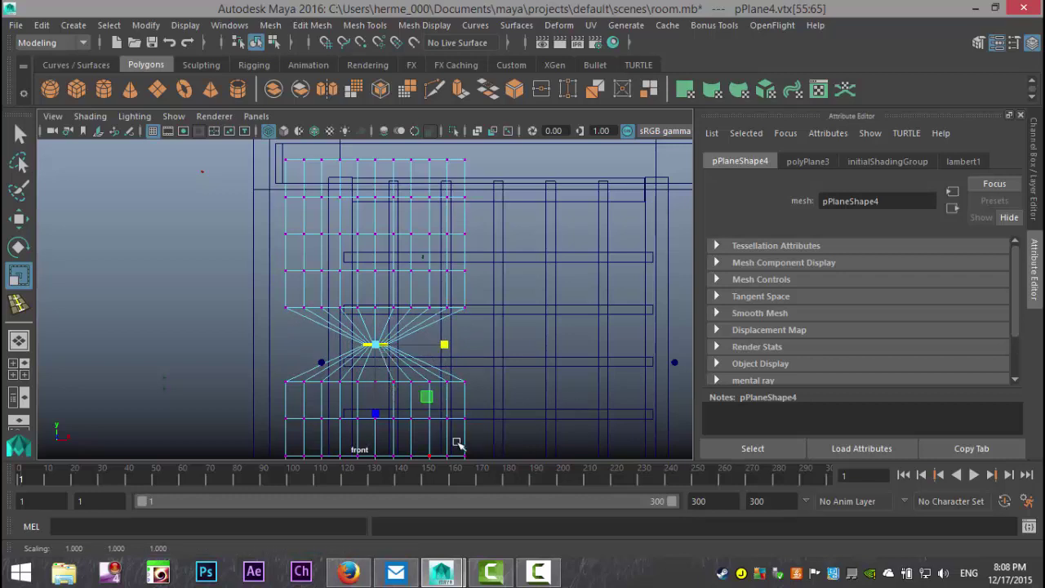
{"action": "key", "text": "w"}
{"action": "left_click_drag", "start_coordinate": [451, 347], "coordinate": [376, 344]}
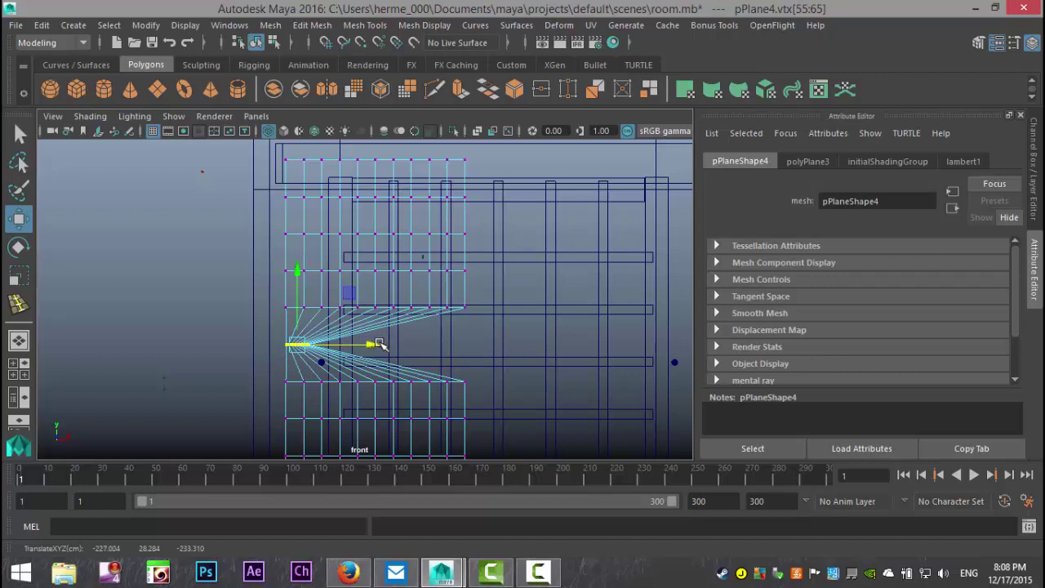
Narrow the plane's bottom vertex row and shift it flush with the left edge, centred at about X -203.8 cm.
{"action": "scroll", "coordinate": [424, 354], "scroll_direction": "down", "scroll_amount": 2}
{"action": "middle_click_drag", "start_coordinate": [456, 400], "coordinate": [437, 341], "text": "alt"}
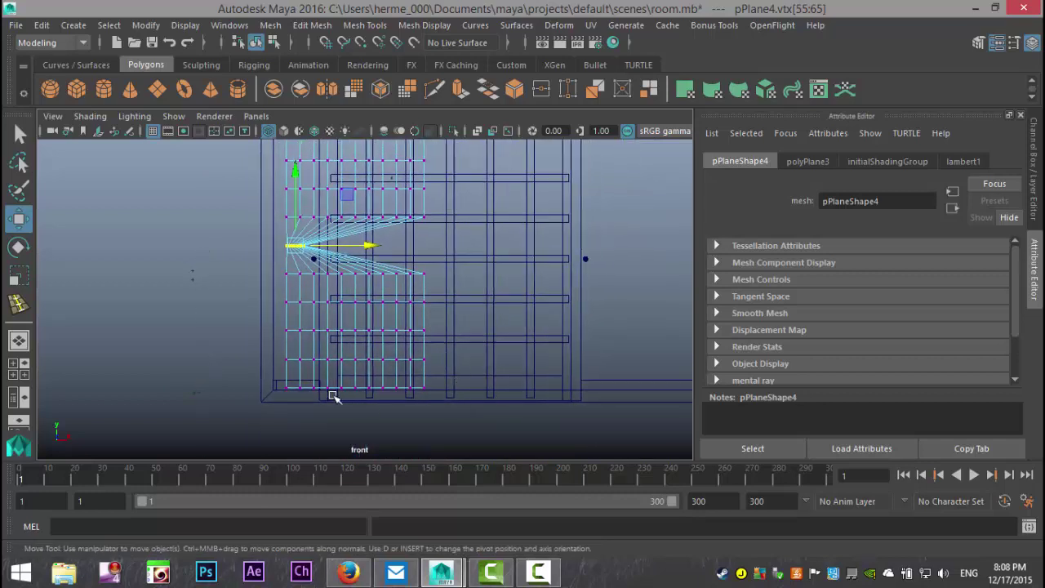
{"action": "left_click_drag", "start_coordinate": [277, 385], "coordinate": [466, 428]}
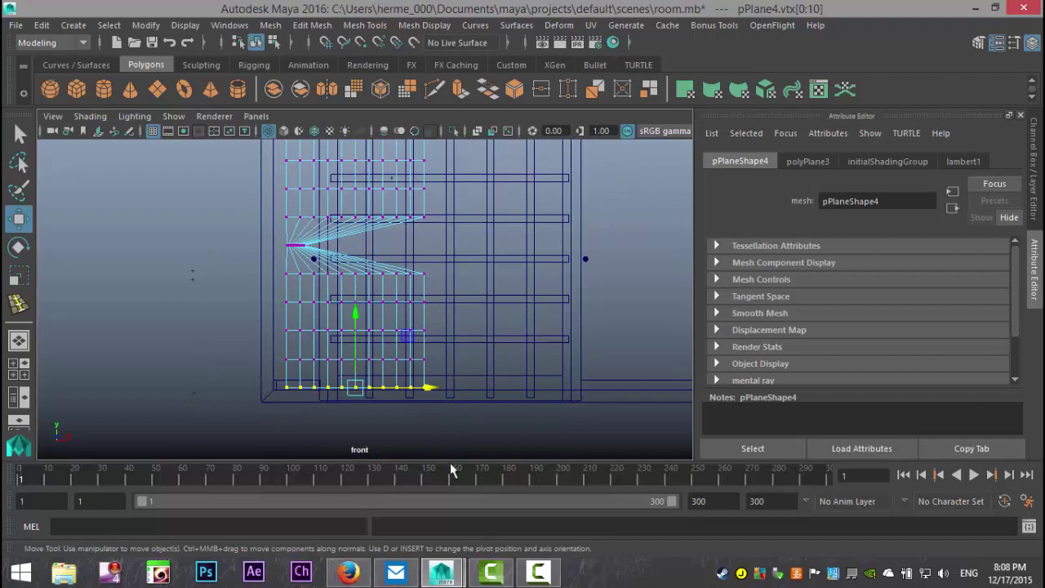
{"action": "key", "text": "r"}
{"action": "mouse_move", "coordinate": [430, 386]}
{"action": "left_mouse_down"}
{"action": "mouse_move", "coordinate": [401, 389]}
{"action": "mouse_move", "coordinate": [431, 389]}
{"action": "mouse_move", "coordinate": [411, 391]}
{"action": "left_mouse_up"}
{"action": "key", "text": "w"}
{"action": "left_click_drag", "start_coordinate": [409, 388], "coordinate": [410, 388]}
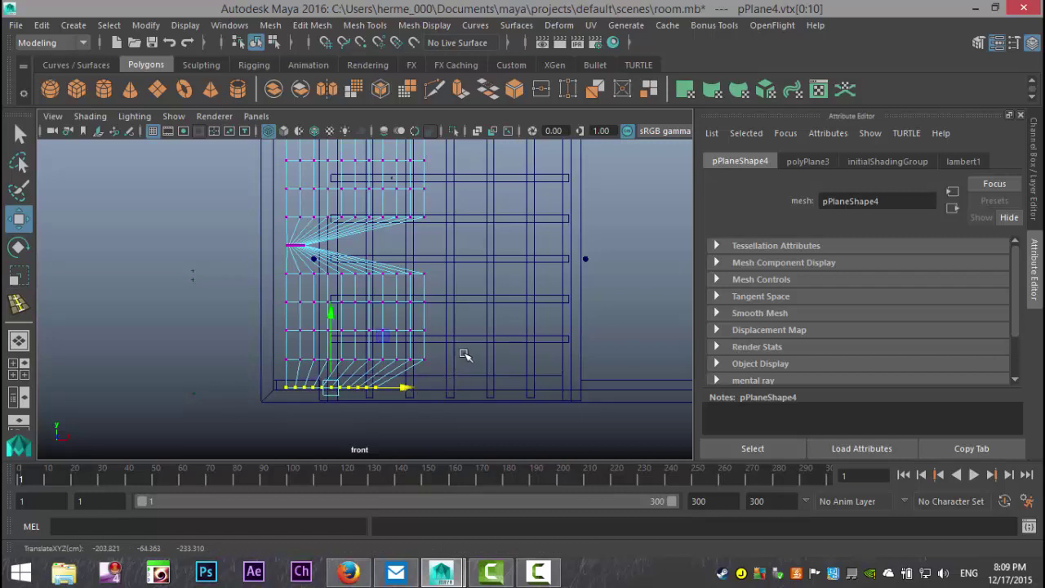
Narrow the two vertex rows directly above the pinch slightly and realign both with the plane's left edge.
{"action": "middle_click_drag", "start_coordinate": [468, 343], "coordinate": [460, 455], "text": "alt"}
{"action": "mouse_move", "coordinate": [466, 350]}
{"action": "middle_mouse_down", "text": "alt"}
{"action": "mouse_move", "coordinate": [466, 332]}
{"action": "mouse_move", "coordinate": [469, 344]}
{"action": "middle_mouse_up", "text": "alt"}
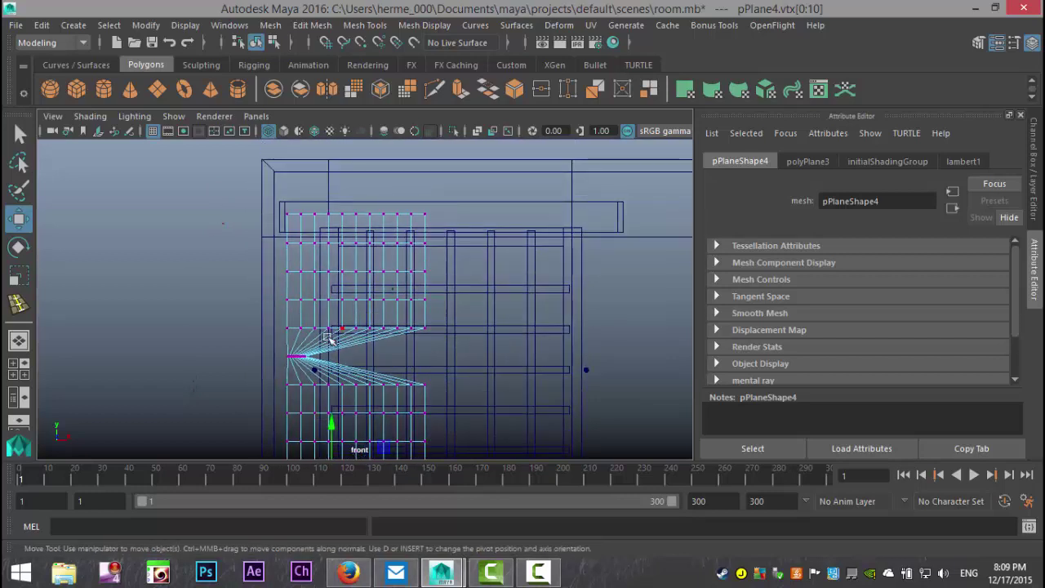
{"action": "left_click_drag", "start_coordinate": [275, 320], "coordinate": [418, 330]}
{"action": "key", "text": "r"}
{"action": "key", "text": "w"}
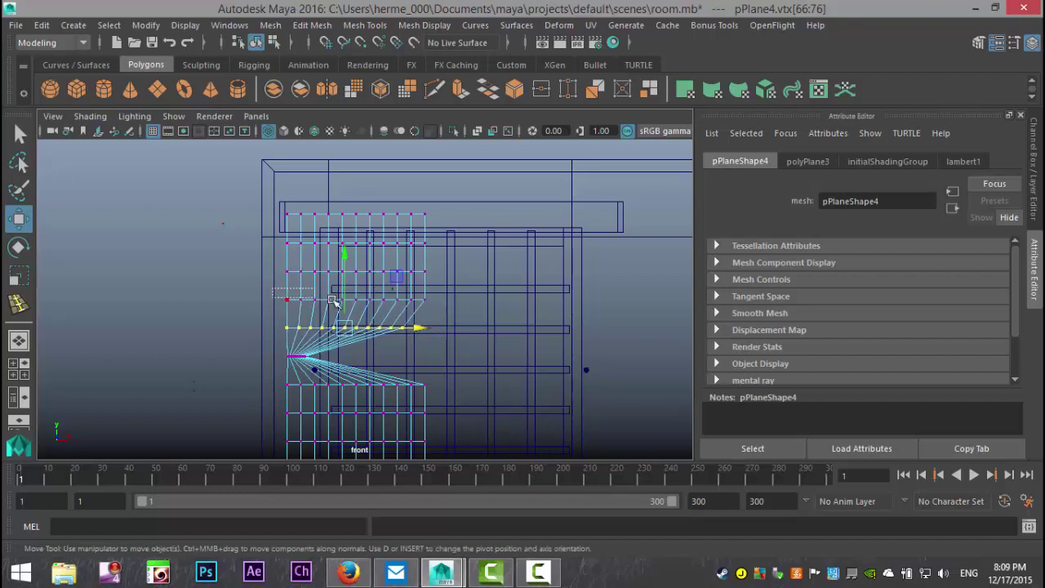
{"action": "left_click_drag", "start_coordinate": [304, 294], "coordinate": [425, 302]}
{"action": "key", "text": "r"}
{"action": "key", "text": "w"}
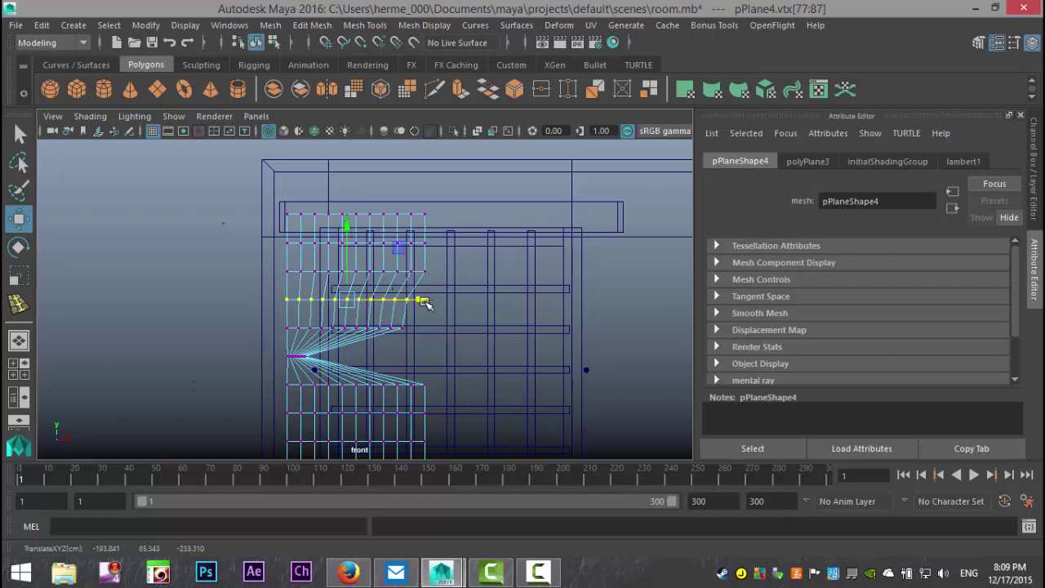
Set the pivot of the third vertex row above the pinch to its left end, about X -232.3 cm, and narrow the row slightly.
{"action": "left_click_drag", "start_coordinate": [274, 260], "coordinate": [445, 281]}
{"action": "key", "text": "r"}
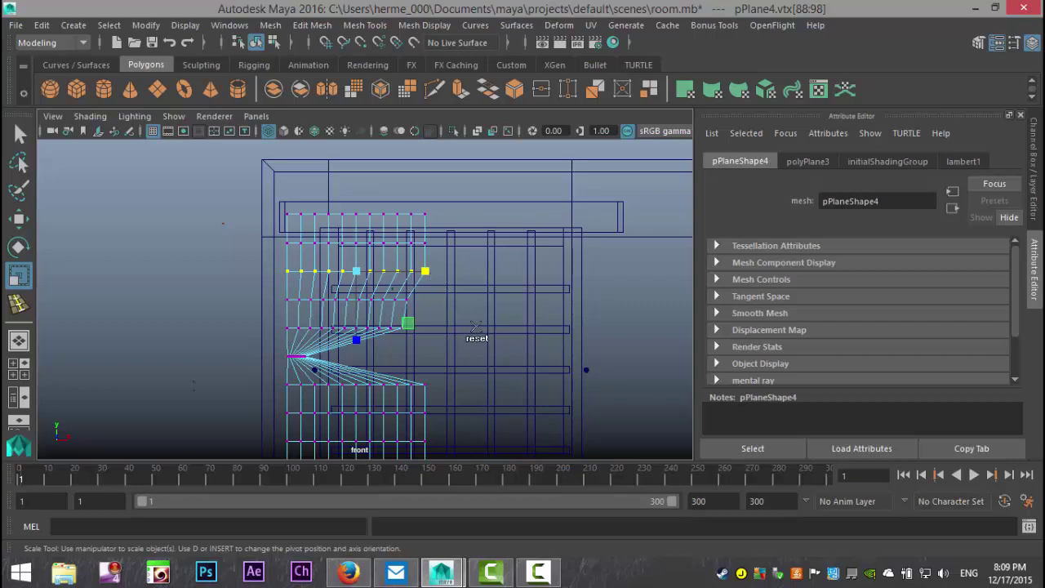
{"action": "key", "text": "d"}
{"action": "left_click_drag", "start_coordinate": [434, 269], "coordinate": [364, 279]}
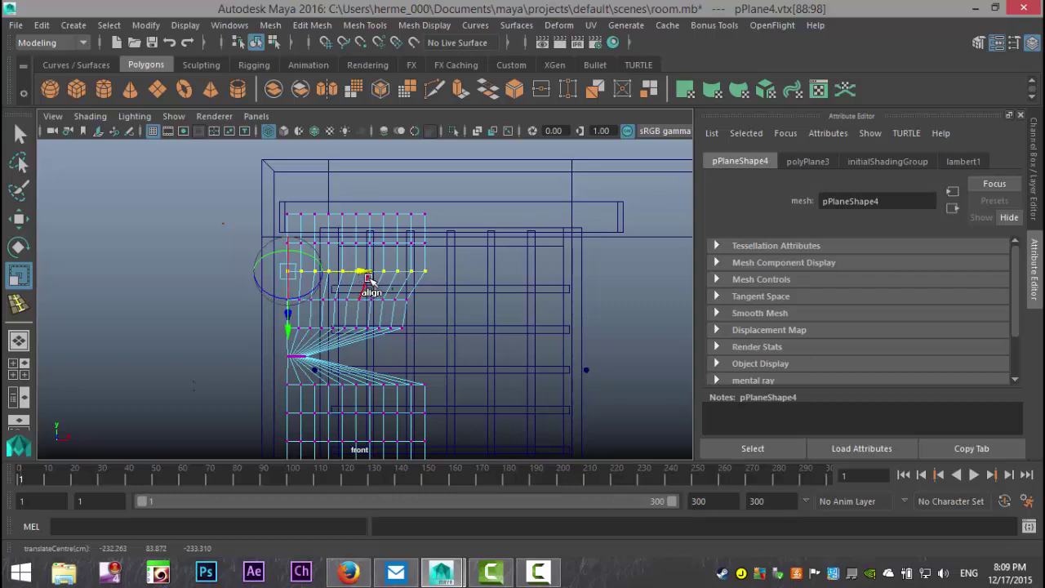
{"action": "key", "text": "Insert"}
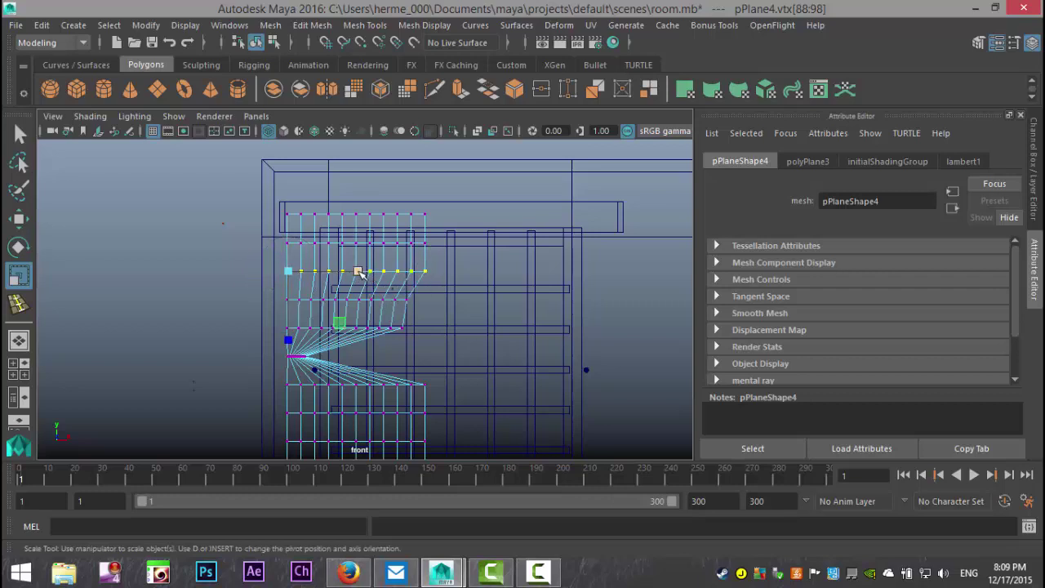
{"action": "left_click_drag", "start_coordinate": [354, 271], "coordinate": [353, 274]}
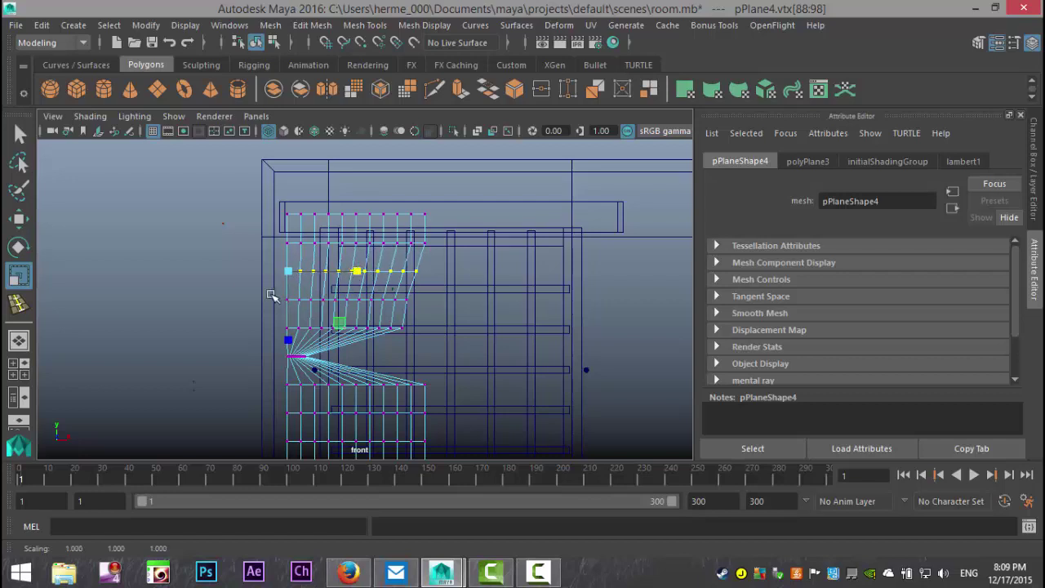
Narrow the second vertex row above the pinch further, scaling it from a pivot at its left end.
{"action": "left_click_drag", "start_coordinate": [271, 295], "coordinate": [445, 313]}
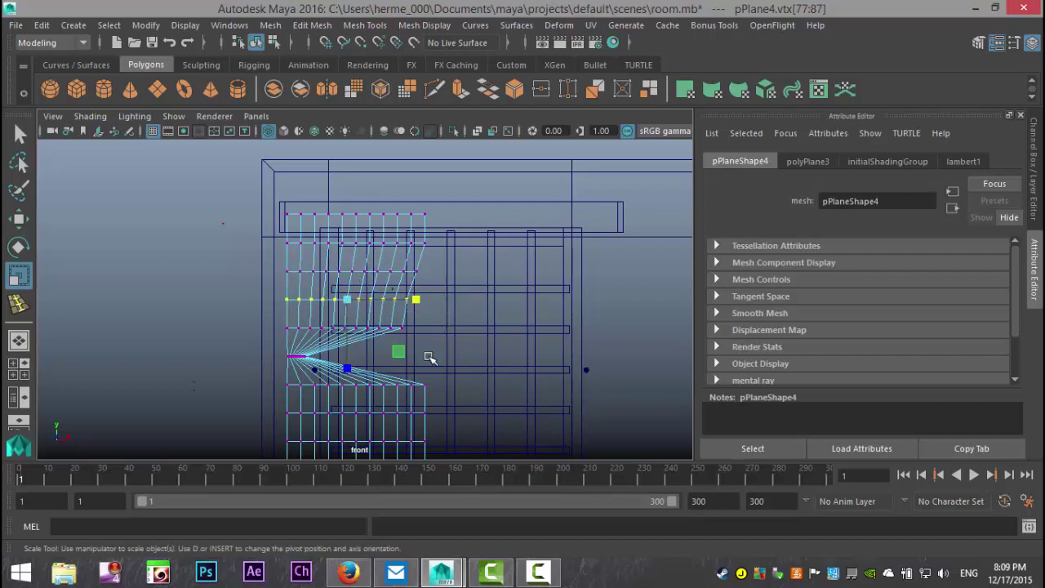
{"action": "key", "text": "d"}
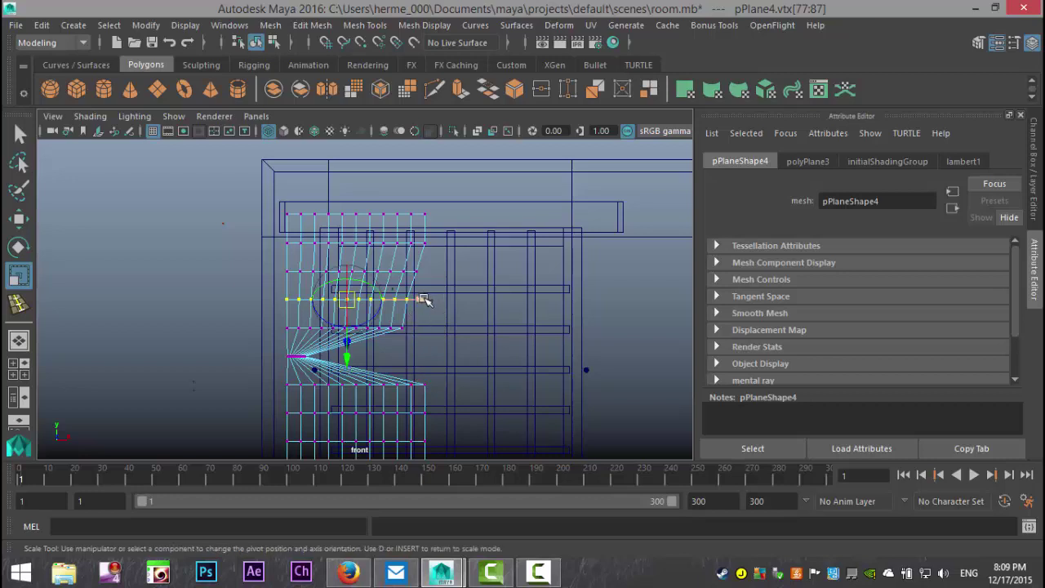
{"action": "left_click_drag", "start_coordinate": [425, 301], "coordinate": [350, 301]}
{"action": "key", "text": "d"}
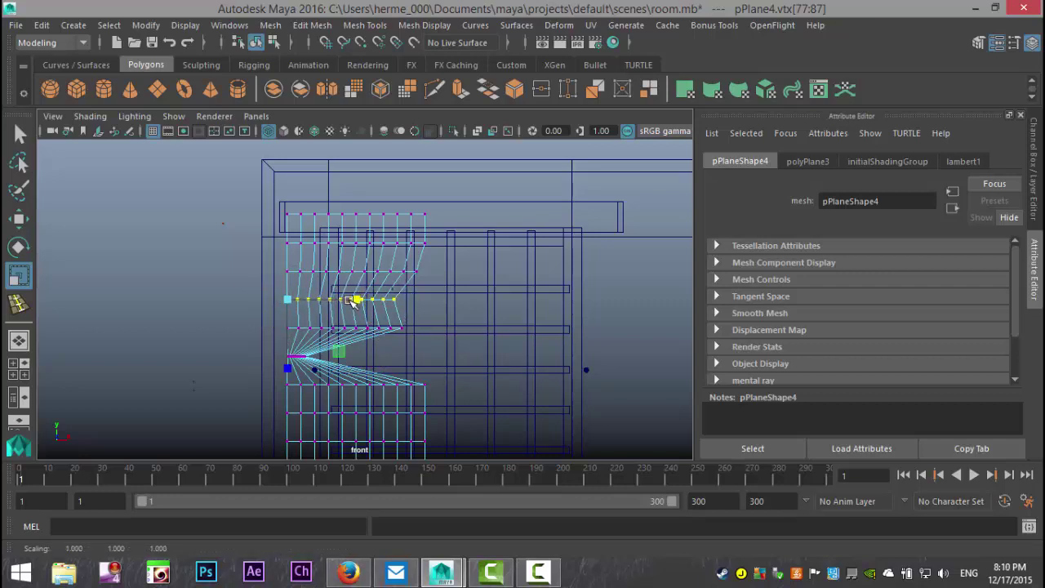
Narrow the vertex row directly above the pinch further, scaling from a pivot at its left end, about X -232.3 cm.
{"action": "left_click_drag", "start_coordinate": [265, 325], "coordinate": [366, 338]}
{"action": "key", "text": "d"}
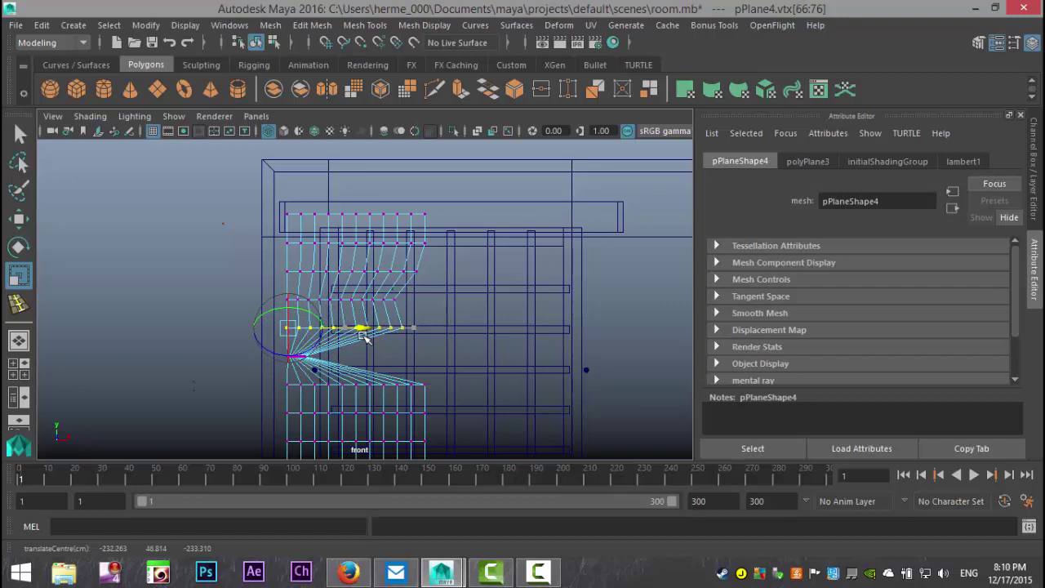
{"action": "key", "text": "Insert"}
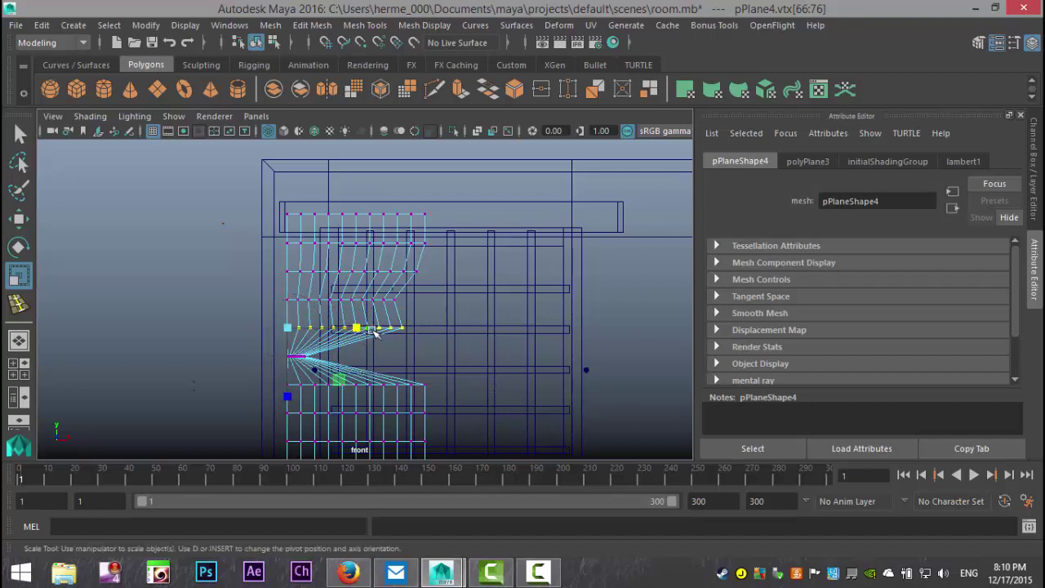
{"action": "left_click_drag", "start_coordinate": [375, 328], "coordinate": [335, 330]}
Narrow the second vertex row below the pinch, scaling from a pivot at its left end, about X -232.5 cm.
{"action": "middle_click_drag", "start_coordinate": [402, 347], "coordinate": [415, 252], "text": "alt"}
{"action": "scroll", "coordinate": [502, 334], "scroll_direction": "up", "scroll_amount": 1}
{"action": "middle_click_drag", "start_coordinate": [503, 338], "coordinate": [467, 305], "text": "alt"}
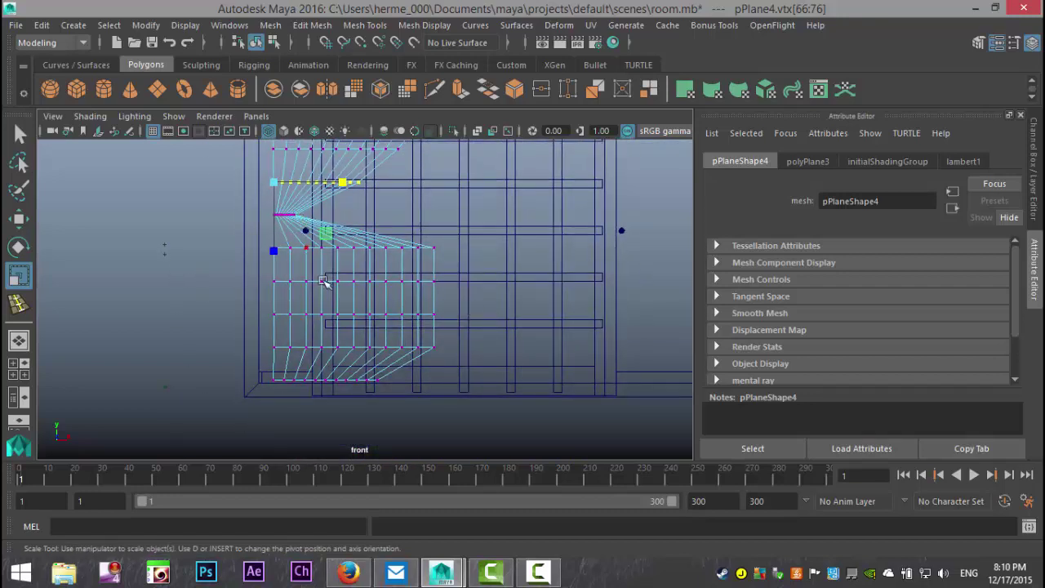
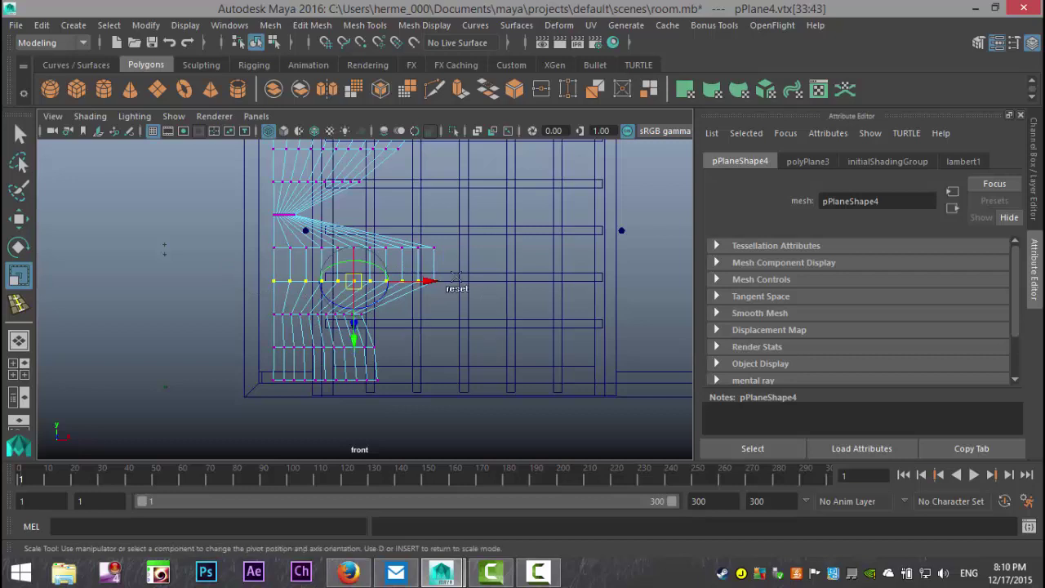
{"action": "left_click_drag", "start_coordinate": [431, 281], "coordinate": [353, 290]}
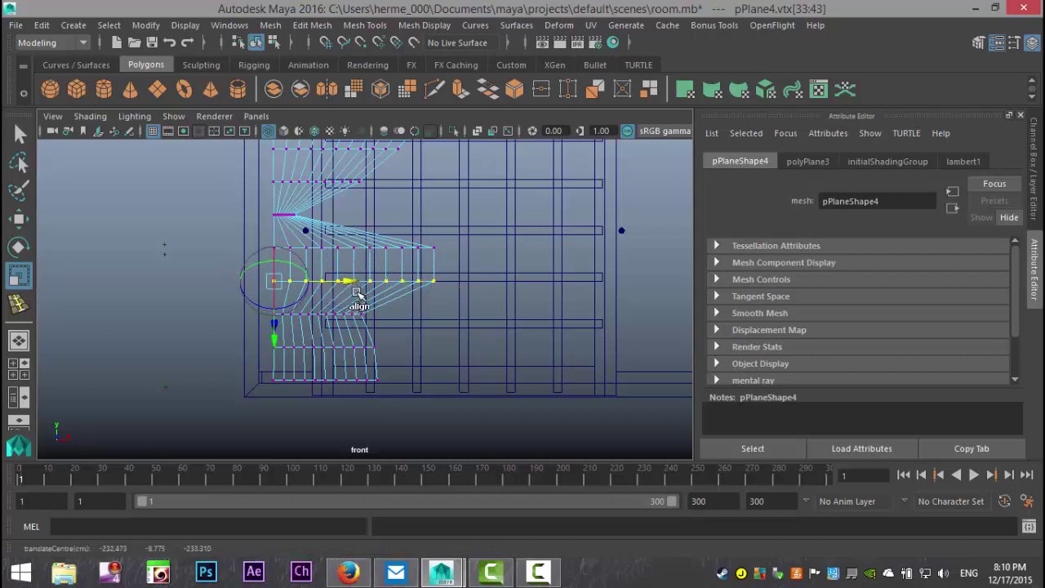
{"action": "key", "text": "d"}
{"action": "left_click_drag", "start_coordinate": [348, 280], "coordinate": [305, 289]}
Narrow the vertex row directly below the pinch from a pivot at its left end, so the lower curtain tapers smoothly.
{"action": "left_click_drag", "start_coordinate": [253, 239], "coordinate": [505, 265]}
{"action": "key", "text": "d"}
{"action": "left_click_drag", "start_coordinate": [433, 251], "coordinate": [357, 261]}
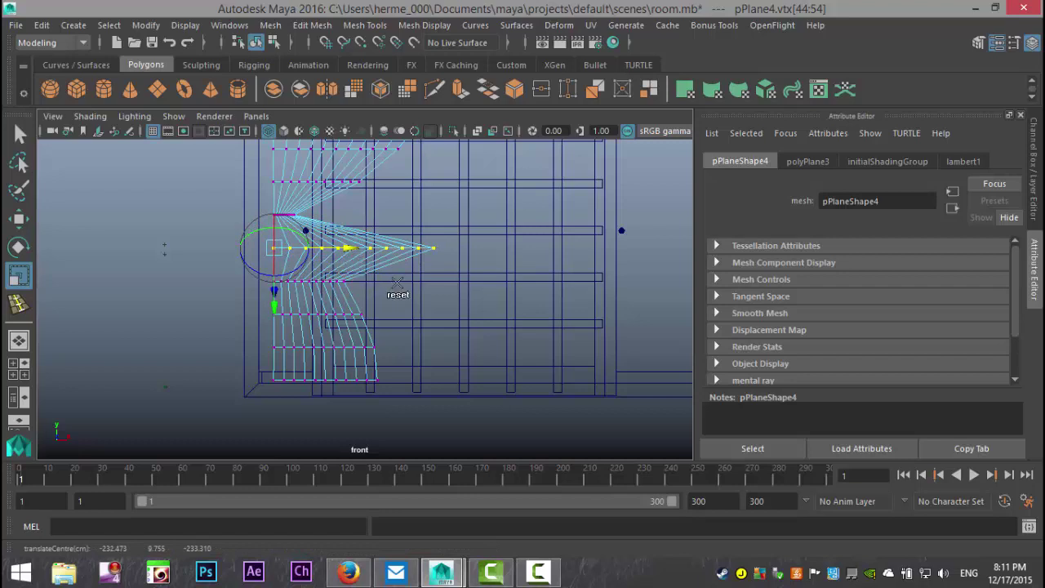
{"action": "key", "text": "d"}
{"action": "left_click_drag", "start_coordinate": [343, 249], "coordinate": [297, 262]}
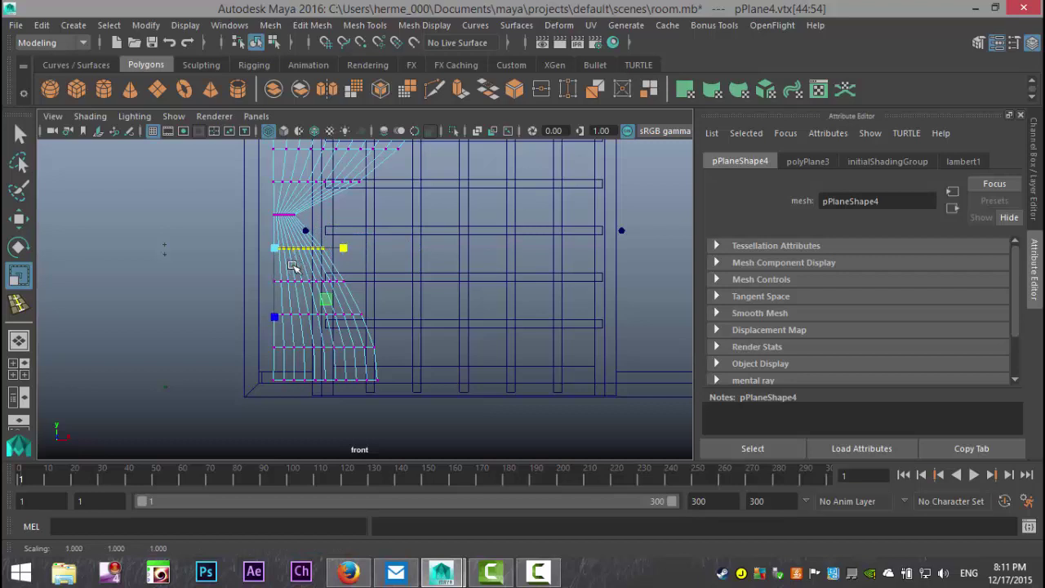
Raise the pair of curtain holders to about Y 27.7 cm so they line up with the curtain's pinch.
{"action": "left_click", "coordinate": [15, 376]}
{"action": "key", "text": "space"}
{"action": "scroll", "coordinate": [440, 294], "scroll_direction": "up", "scroll_amount": 2}
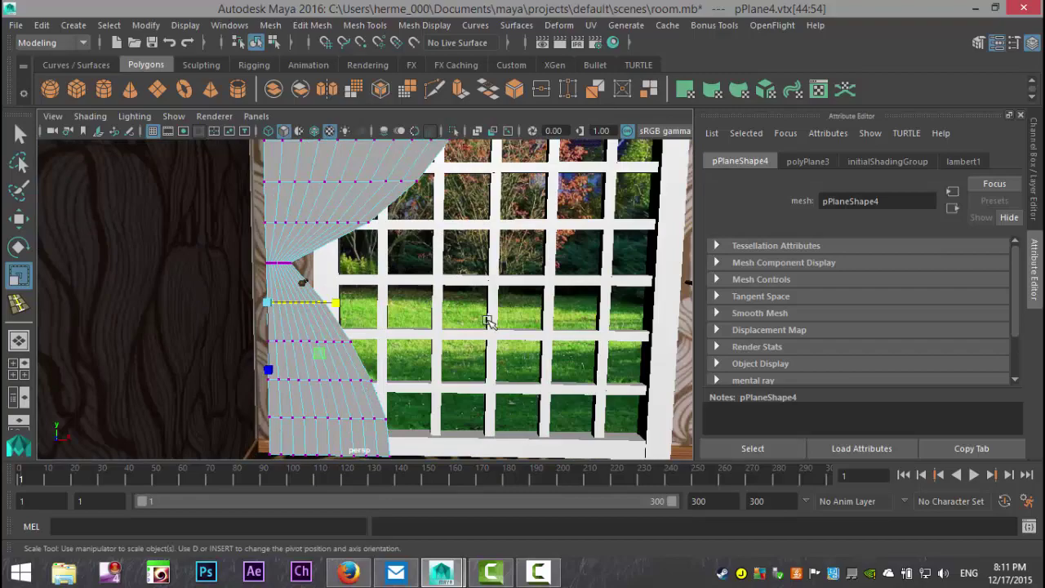
{"action": "left_click_drag", "start_coordinate": [488, 321], "coordinate": [414, 335], "text": "alt"}
{"action": "left_click_drag", "start_coordinate": [345, 332], "coordinate": [381, 344], "text": "alt"}
{"action": "left_click", "coordinate": [601, 361]}
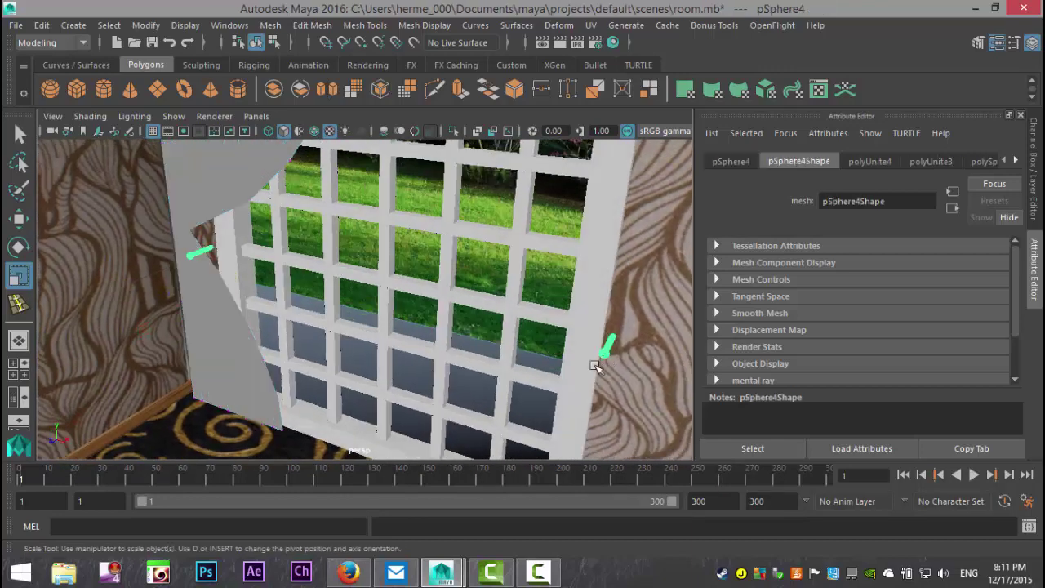
{"action": "scroll", "coordinate": [242, 296], "scroll_direction": "down", "scroll_amount": 3}
{"action": "key", "text": "w"}
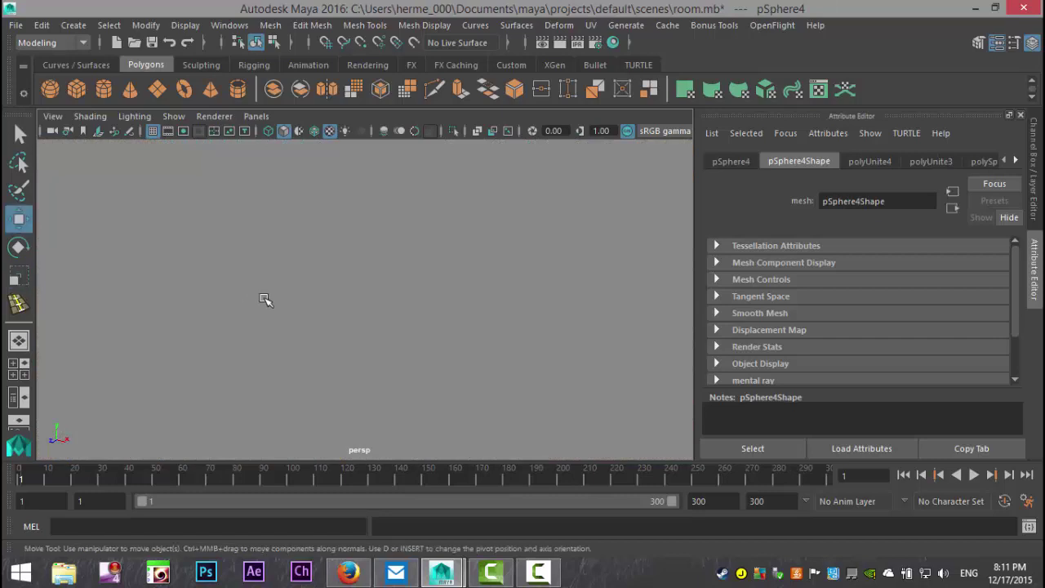
{"action": "scroll", "coordinate": [275, 303], "scroll_direction": "down", "scroll_amount": 2}
{"action": "scroll", "coordinate": [397, 366], "scroll_direction": "up", "scroll_amount": 1}
{"action": "key", "text": "bracketleft"}
{"action": "key", "text": "bracketleft"}
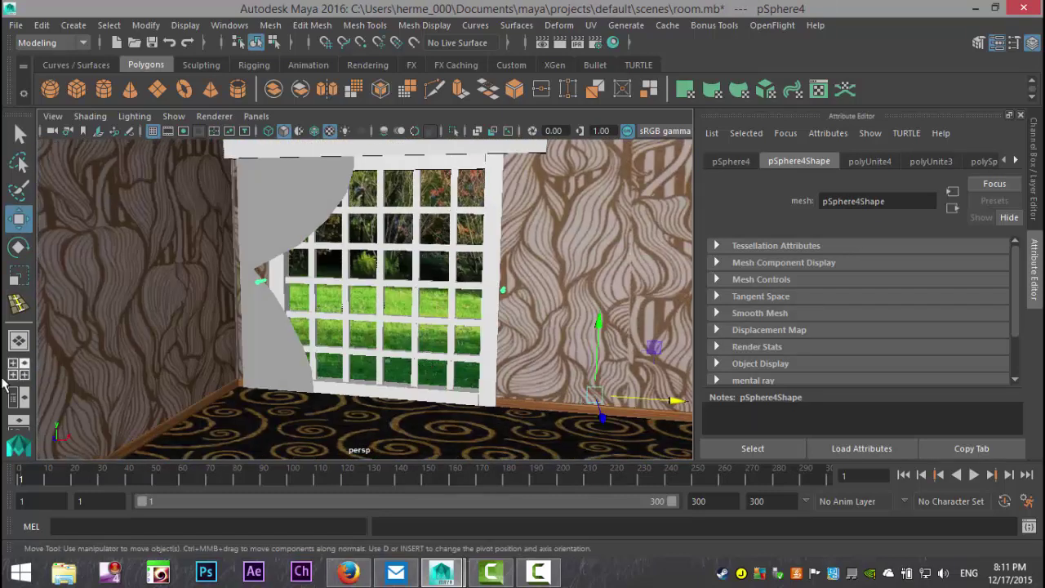
{"action": "key", "text": "space"}
{"action": "key", "text": "space"}
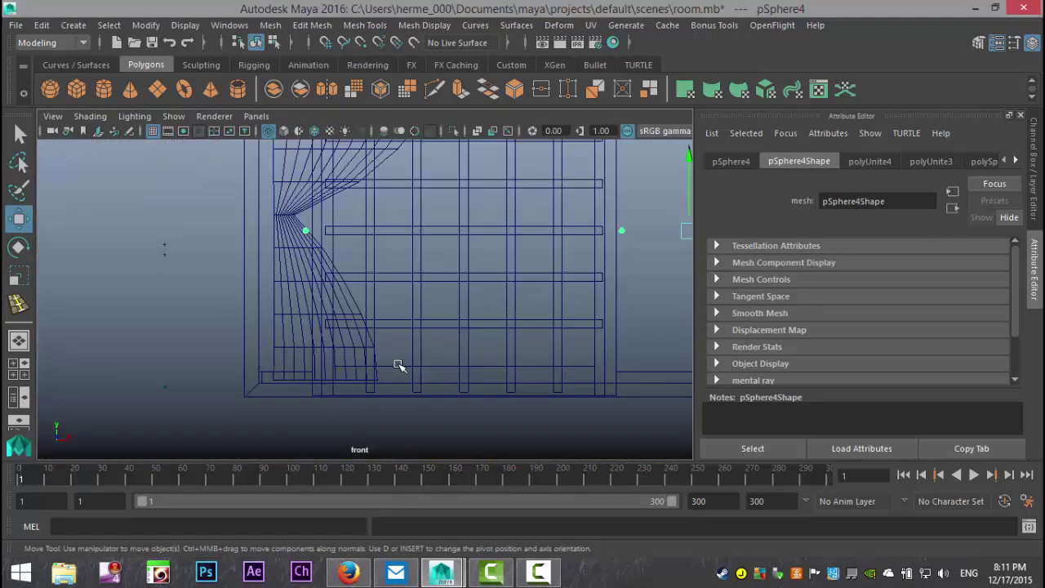
{"action": "scroll", "coordinate": [401, 367], "scroll_direction": "down", "scroll_amount": 1}
{"action": "left_click_drag", "start_coordinate": [584, 175], "coordinate": [585, 169]}
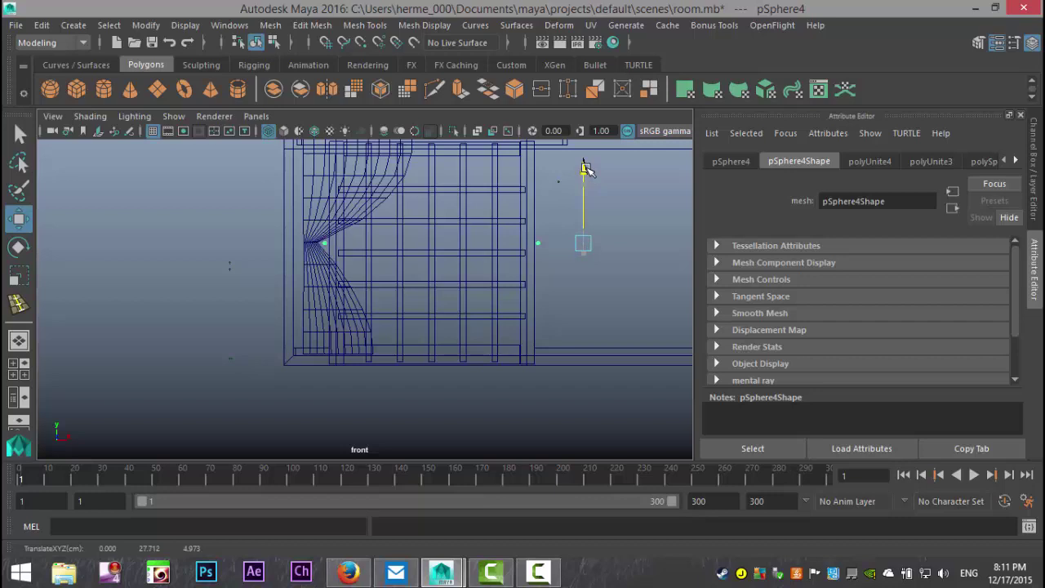
{"action": "left_click_drag", "start_coordinate": [585, 169], "coordinate": [587, 169]}
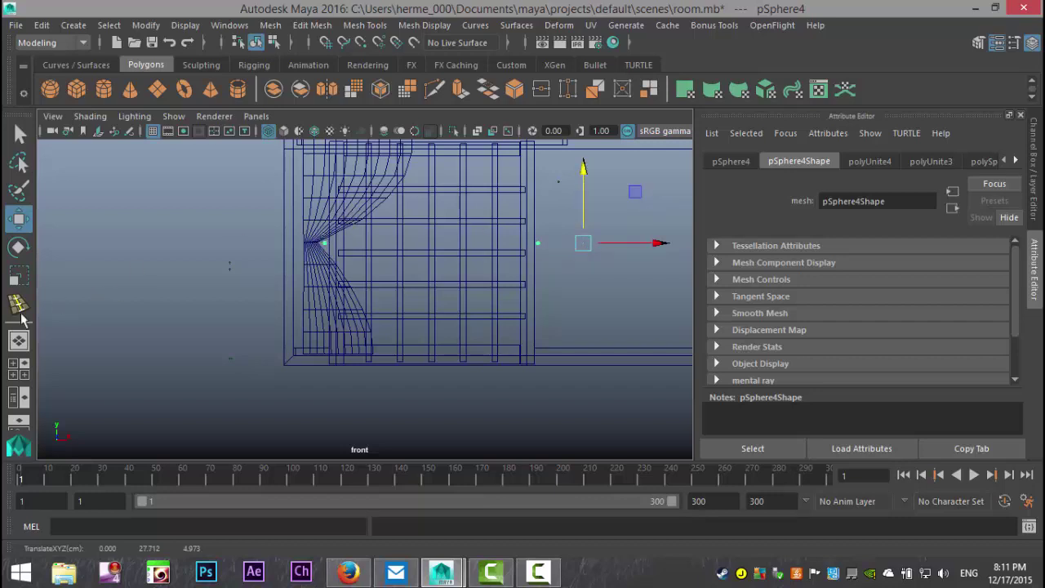
Shift the curtain slightly right toward the holder, to about X -184.7 cm.
{"action": "left_click", "coordinate": [321, 225]}
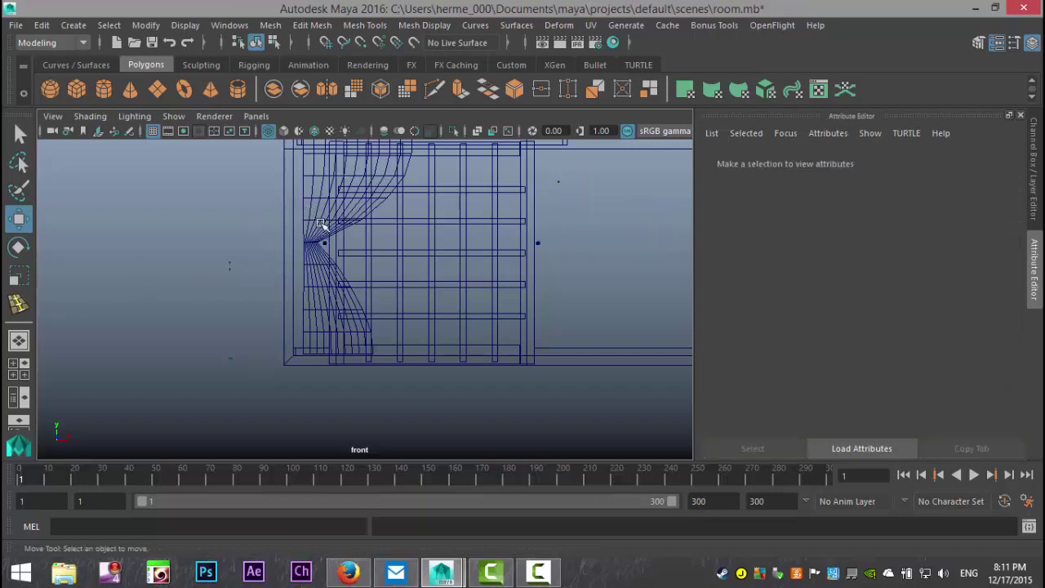
{"action": "left_click", "coordinate": [309, 297]}
{"action": "scroll", "coordinate": [384, 299], "scroll_direction": "up", "scroll_amount": 3}
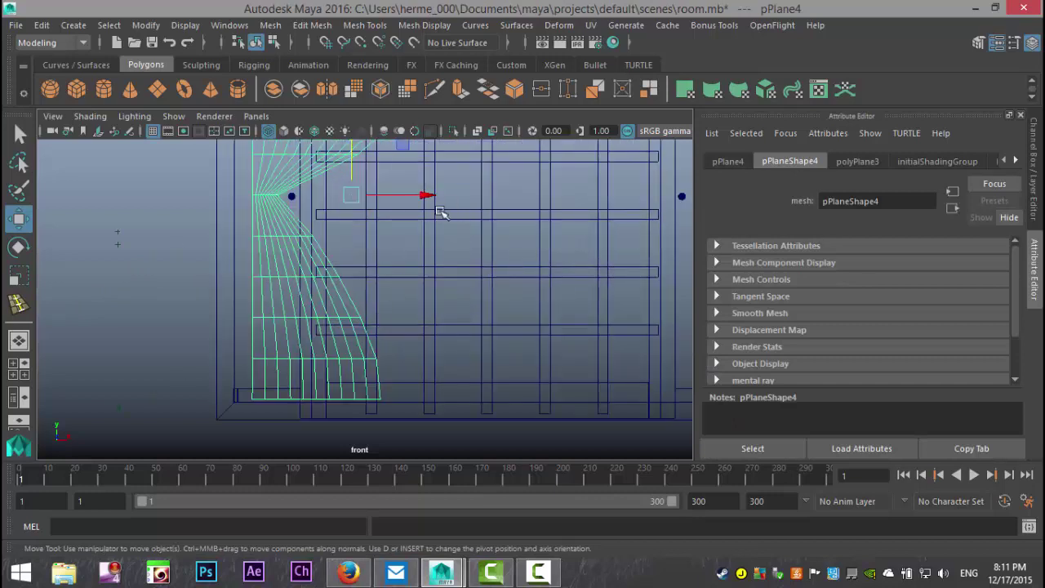
{"action": "left_click_drag", "start_coordinate": [426, 196], "coordinate": [435, 197]}
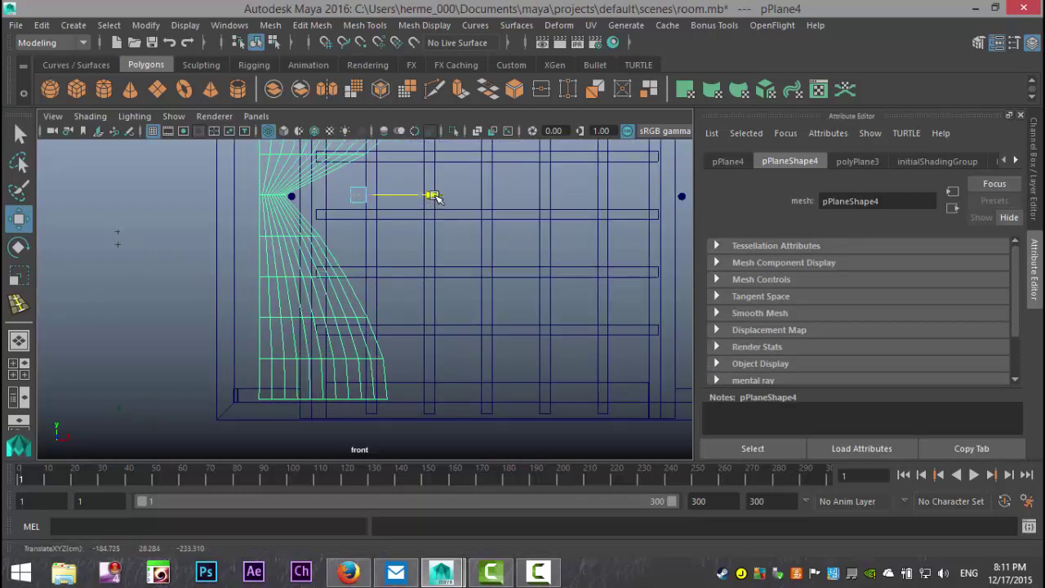
Select alternate vertical edge loops across the curtain and offset them in depth to form pleats.
{"action": "left_click", "coordinate": [19, 369]}
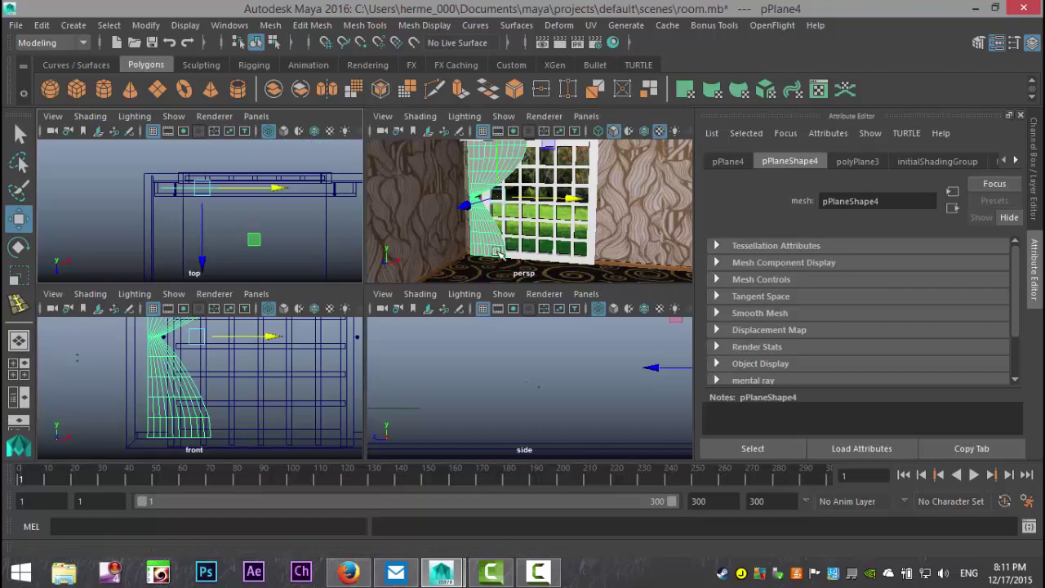
{"action": "key", "text": "space"}
{"action": "scroll", "coordinate": [443, 317], "scroll_direction": "up", "scroll_amount": 2}
{"action": "middle_click_drag", "start_coordinate": [425, 291], "coordinate": [466, 362], "text": "alt"}
{"action": "left_click_drag", "start_coordinate": [466, 362], "coordinate": [436, 365], "text": "alt"}
{"action": "middle_click_drag", "start_coordinate": [436, 366], "coordinate": [484, 392], "text": "alt"}
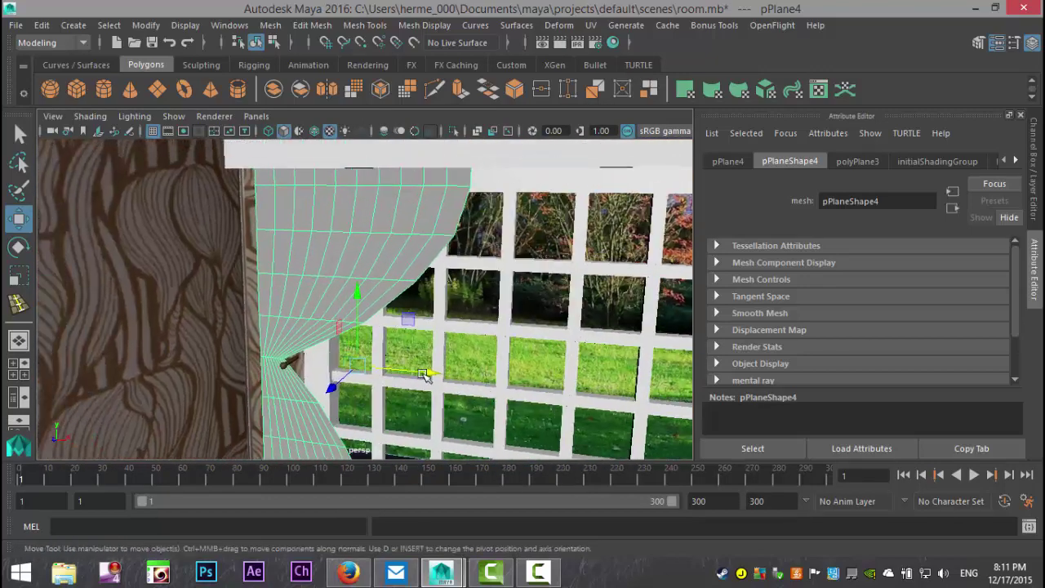
{"action": "right_click_drag", "start_coordinate": [273, 219], "coordinate": [269, 90]}
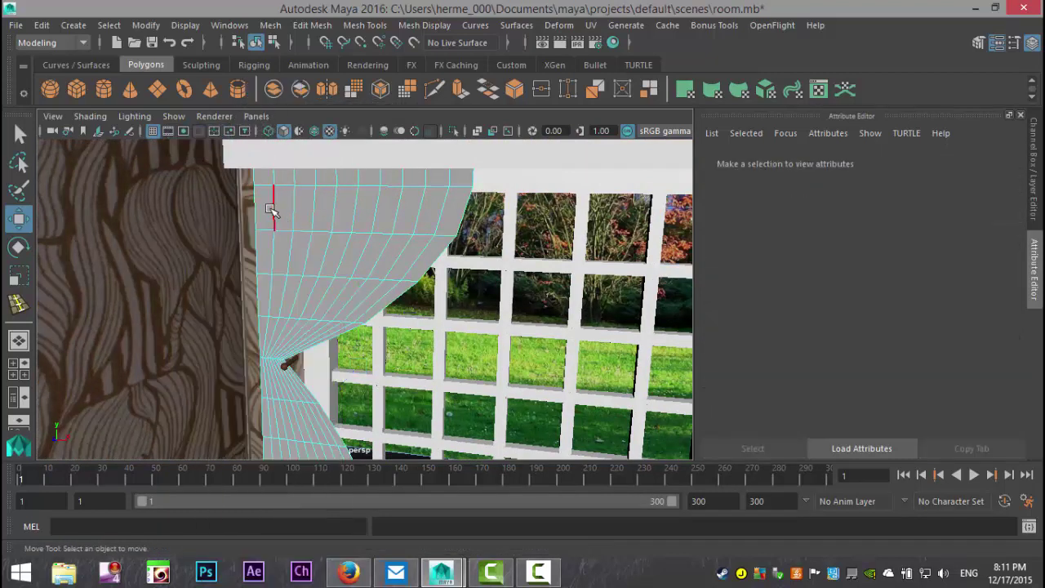
{"action": "left_click", "coordinate": [272, 211]}
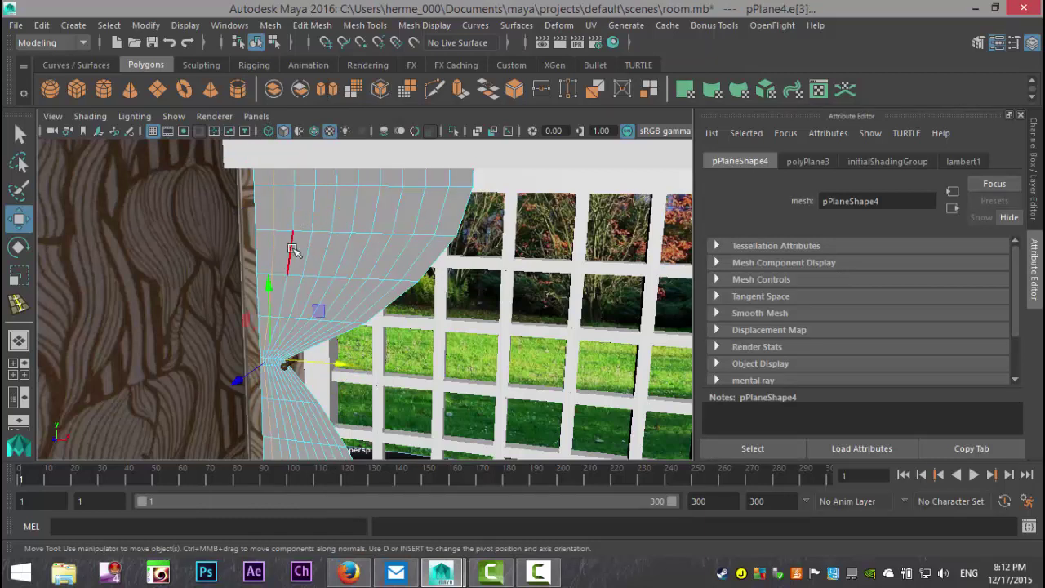
{"action": "double_click", "coordinate": [315, 213], "text": "shift"}
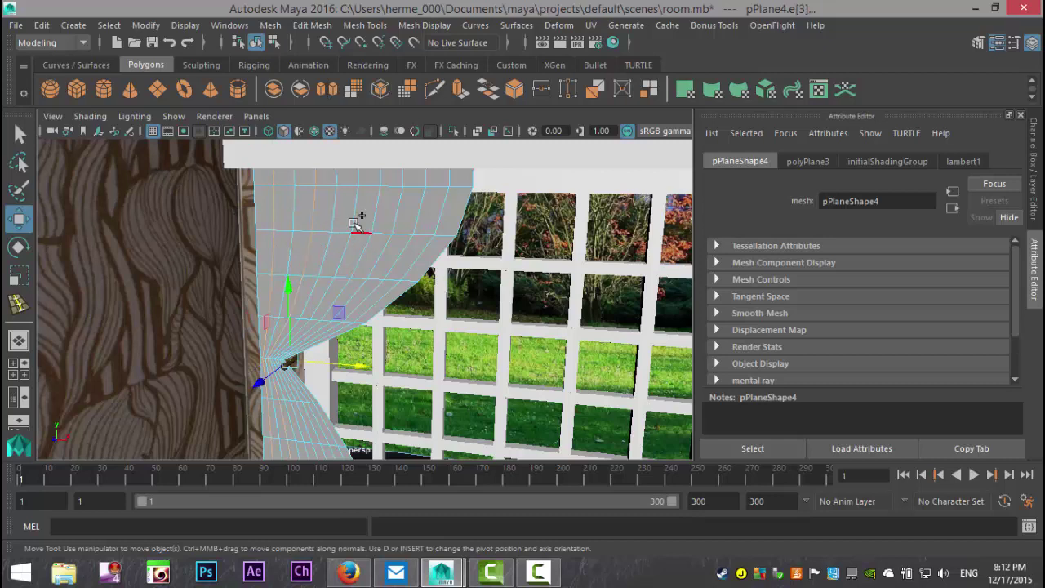
{"action": "double_click", "coordinate": [355, 214], "text": "shift"}
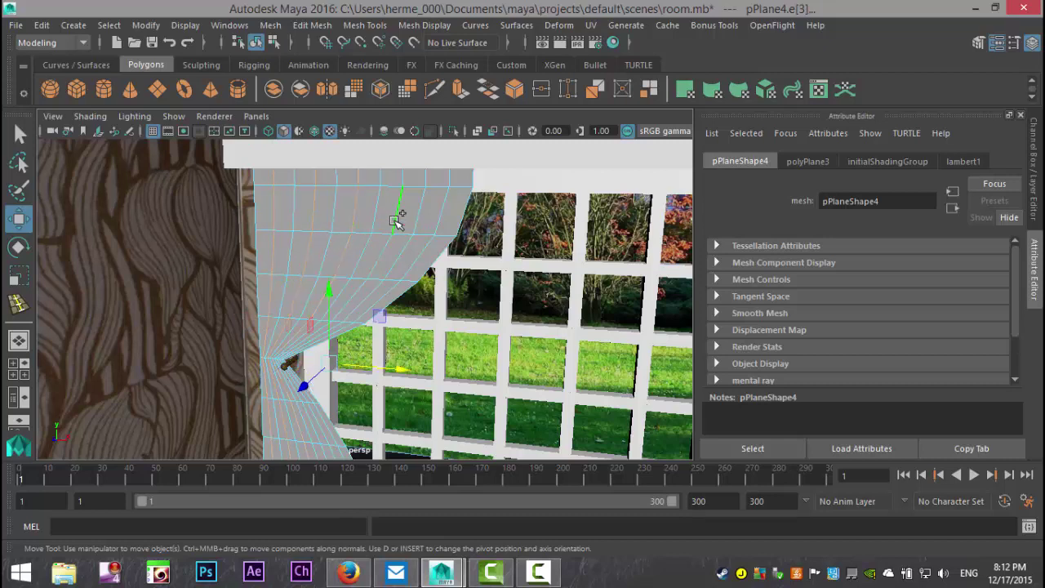
{"action": "left_click", "coordinate": [442, 223], "text": "shift"}
{"action": "left_click_drag", "start_coordinate": [487, 272], "coordinate": [302, 365], "text": "alt"}
{"action": "middle_click_drag", "start_coordinate": [303, 367], "coordinate": [286, 368]}
{"action": "scroll", "coordinate": [285, 370], "scroll_direction": "up", "scroll_amount": 3}
{"action": "left_click_drag", "start_coordinate": [283, 372], "coordinate": [301, 357], "text": "alt"}
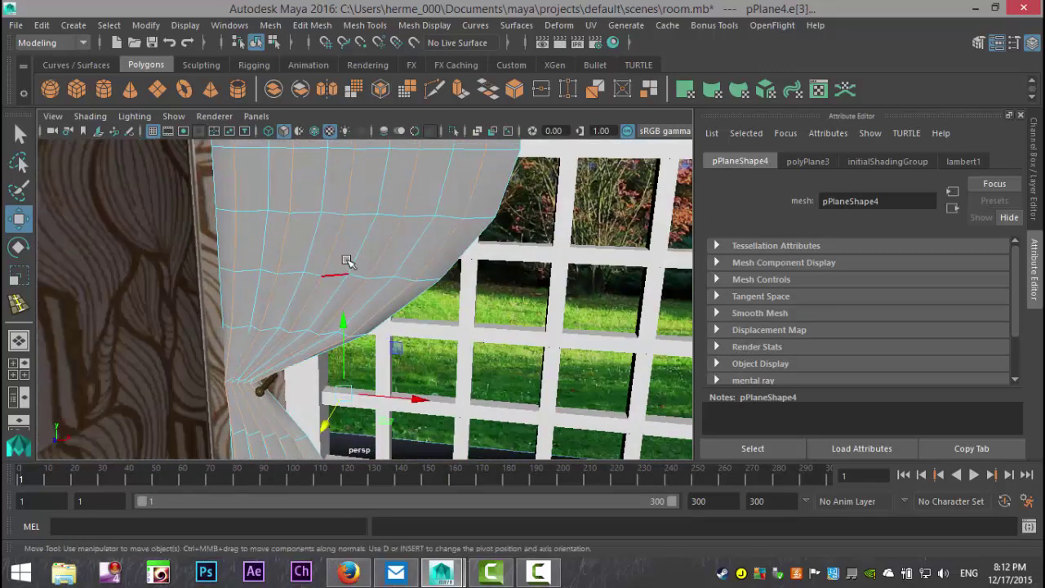
Return the curtain to object mode, turn on its smooth mesh preview and inspect the folds around the holder.
{"action": "key", "text": "q"}
{"action": "right_click_drag", "start_coordinate": [395, 220], "coordinate": [462, 122]}
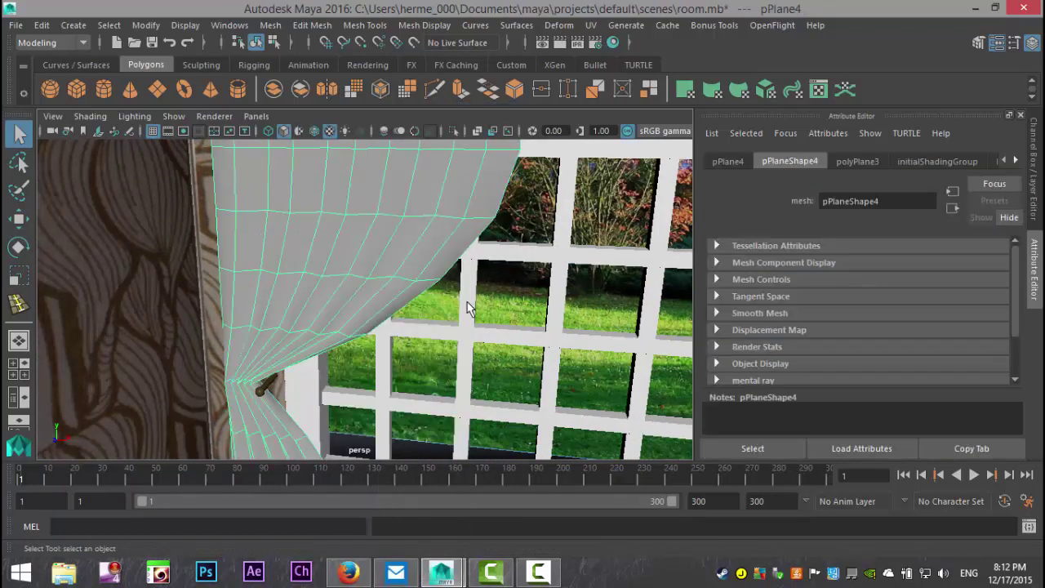
{"action": "key", "text": "3"}
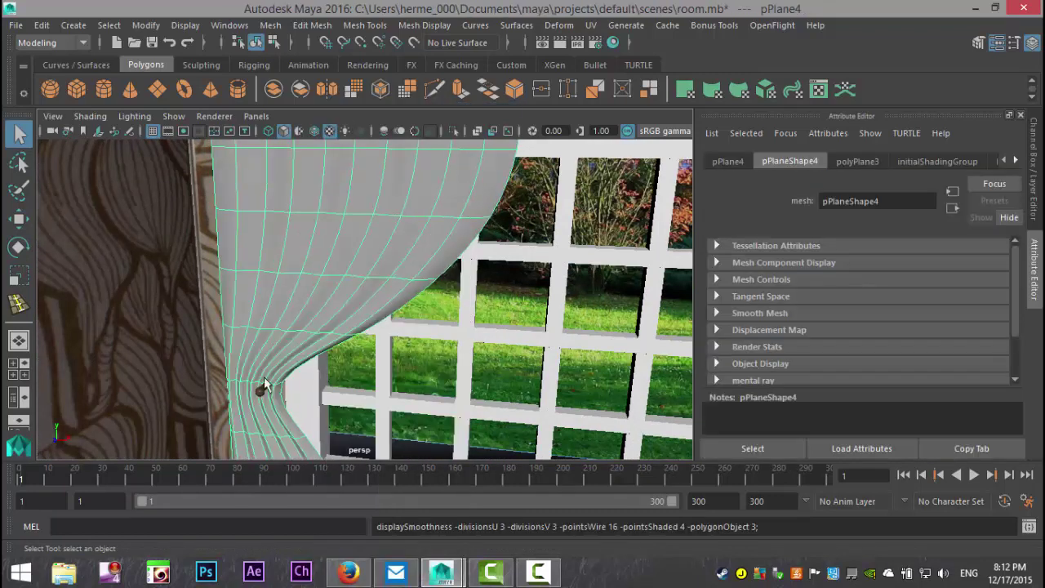
{"action": "left_click", "coordinate": [124, 334]}
{"action": "scroll", "coordinate": [201, 364], "scroll_direction": "down", "scroll_amount": 3}
{"action": "scroll", "coordinate": [211, 382], "scroll_direction": "up", "scroll_amount": 2}
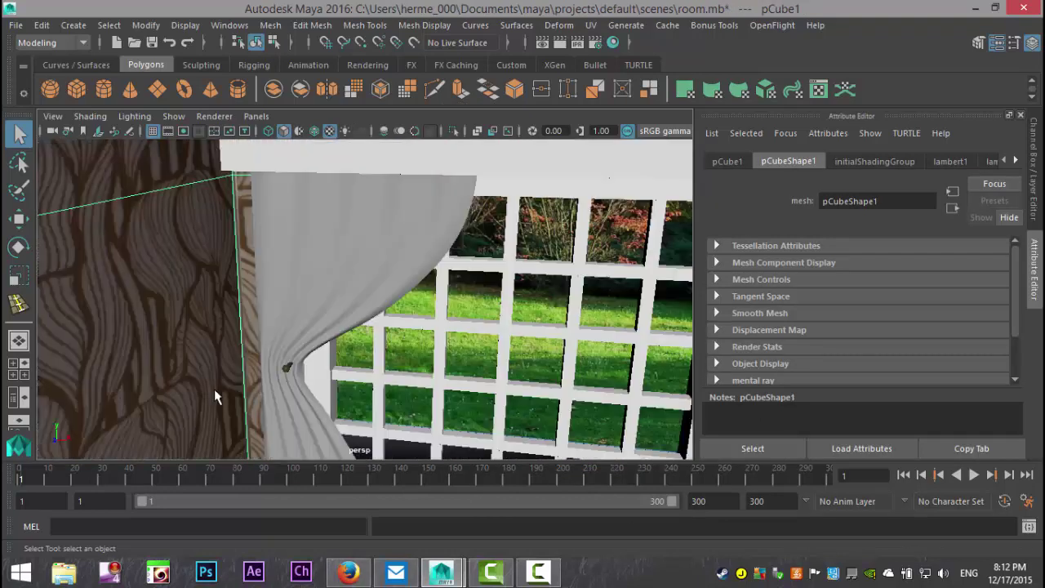
{"action": "left_click_drag", "start_coordinate": [249, 406], "coordinate": [296, 373], "text": "alt"}
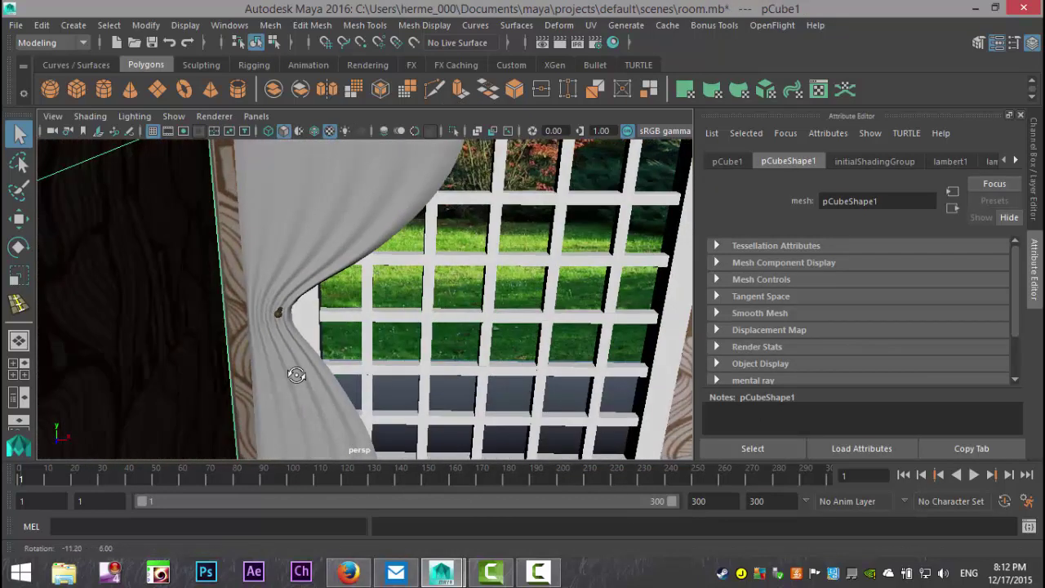
Move the smoothed curtain slightly left so the inner edge of its pinch meets the holder.
{"action": "left_click", "coordinate": [343, 281]}
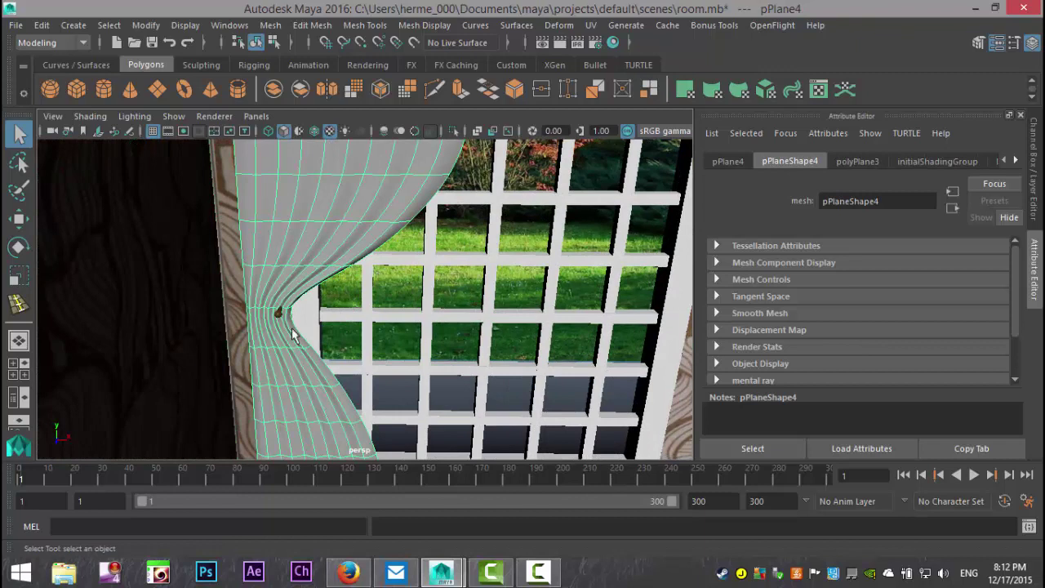
{"action": "key", "text": "f"}
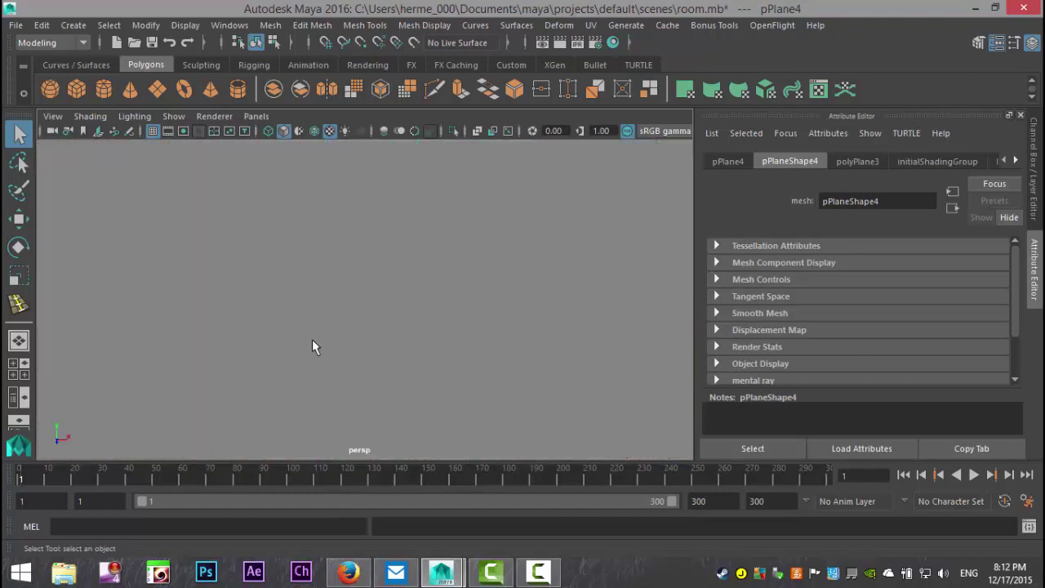
{"action": "left_click", "coordinate": [18, 370]}
{"action": "key", "text": "space"}
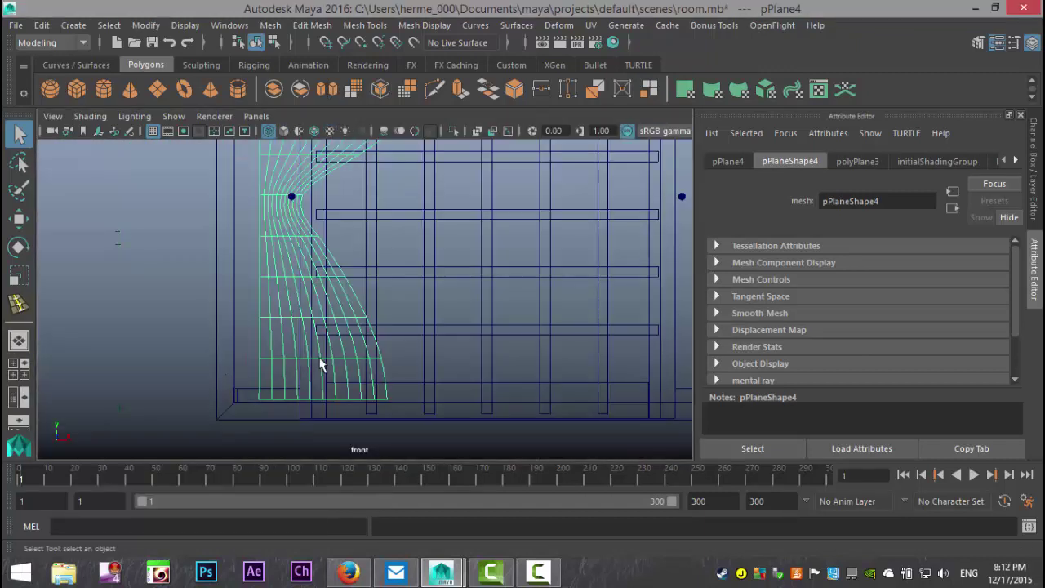
{"action": "scroll", "coordinate": [323, 363], "scroll_direction": "down", "scroll_amount": 3}
{"action": "key", "text": "w"}
{"action": "left_click_drag", "start_coordinate": [439, 220], "coordinate": [431, 219]}
Fine-tune the height of the two curtain holders against the narrowest part of the curtain.
{"action": "left_click", "coordinate": [308, 221]}
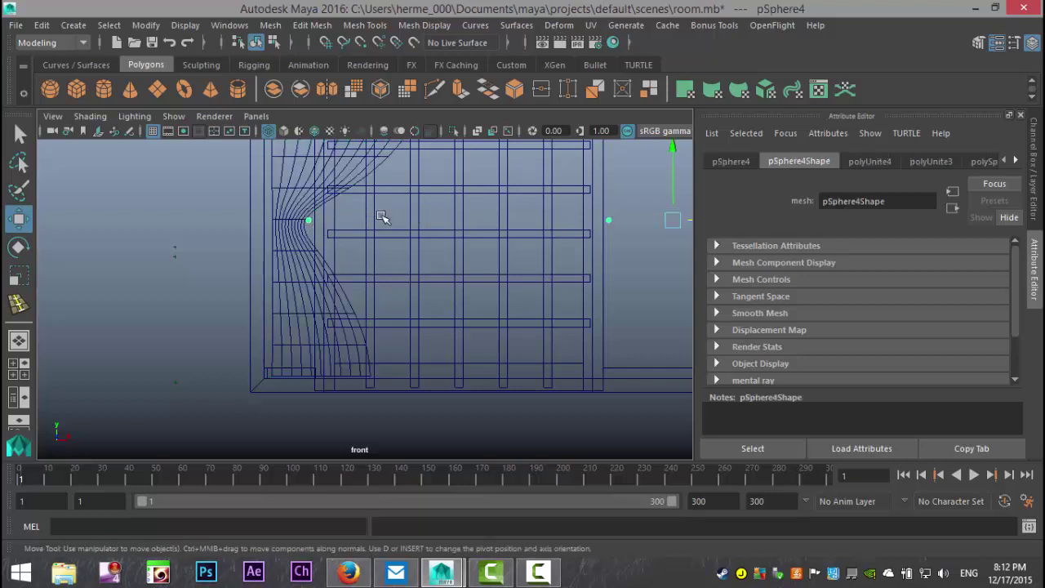
{"action": "left_click_drag", "start_coordinate": [668, 155], "coordinate": [675, 151]}
{"action": "scroll", "coordinate": [439, 294], "scroll_direction": "down", "scroll_amount": 2}
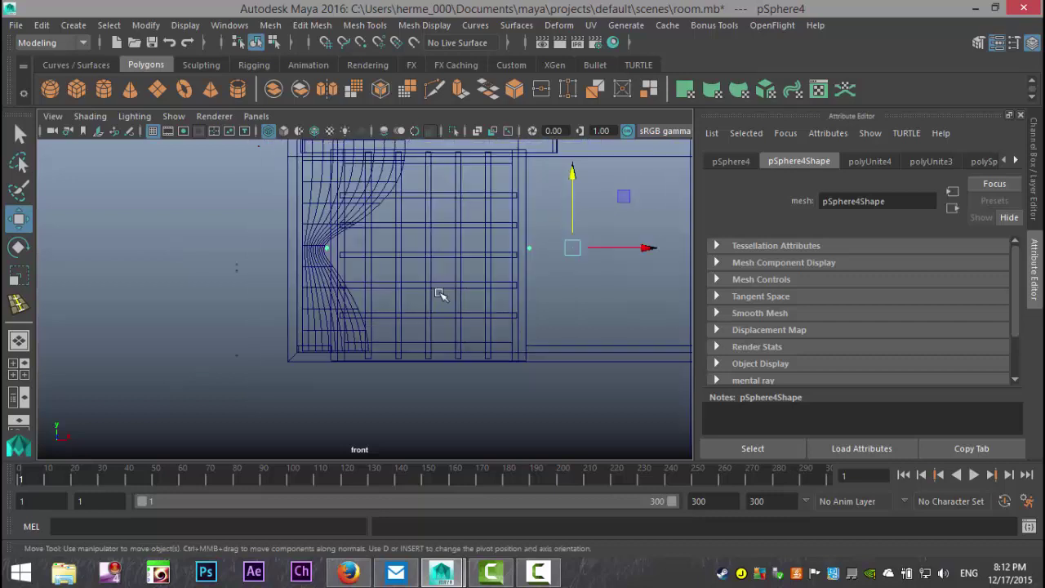
{"action": "scroll", "coordinate": [366, 341], "scroll_direction": "down", "scroll_amount": 2}
Delete the curtain's construction history and center its pivot.
{"action": "left_click", "coordinate": [23, 373]}
{"action": "key", "text": "space"}
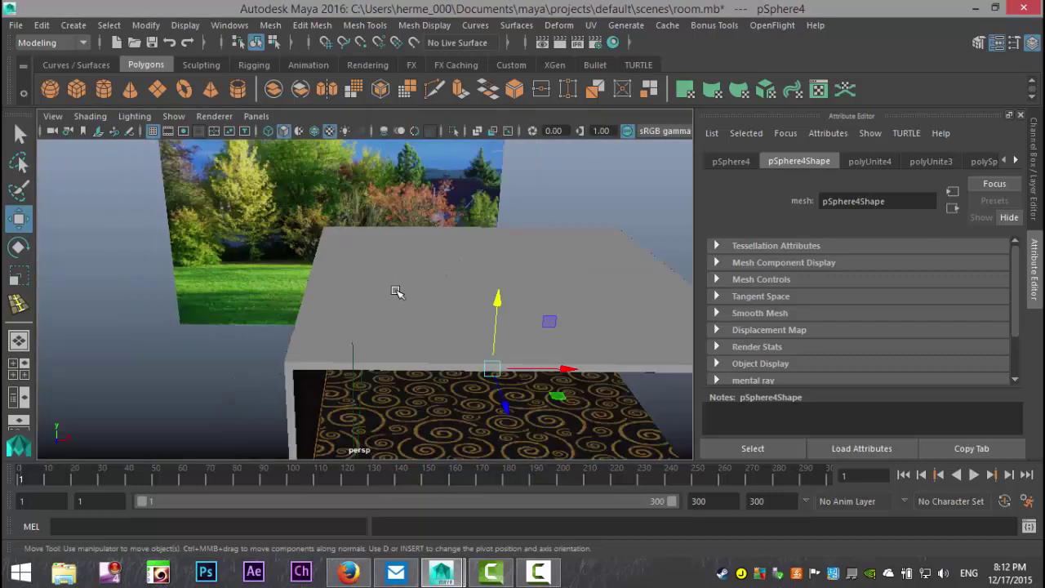
{"action": "key", "text": "f"}
{"action": "scroll", "coordinate": [396, 291], "scroll_direction": "down", "scroll_amount": 2}
{"action": "mouse_move", "coordinate": [378, 319]}
{"action": "left_mouse_down", "text": "alt"}
{"action": "mouse_move", "coordinate": [324, 253]}
{"action": "mouse_move", "coordinate": [288, 287]}
{"action": "mouse_move", "coordinate": [398, 309]}
{"action": "mouse_move", "coordinate": [469, 299]}
{"action": "mouse_move", "coordinate": [427, 356]}
{"action": "mouse_move", "coordinate": [385, 337]}
{"action": "left_mouse_up", "text": "alt"}
{"action": "left_click", "coordinate": [263, 194]}
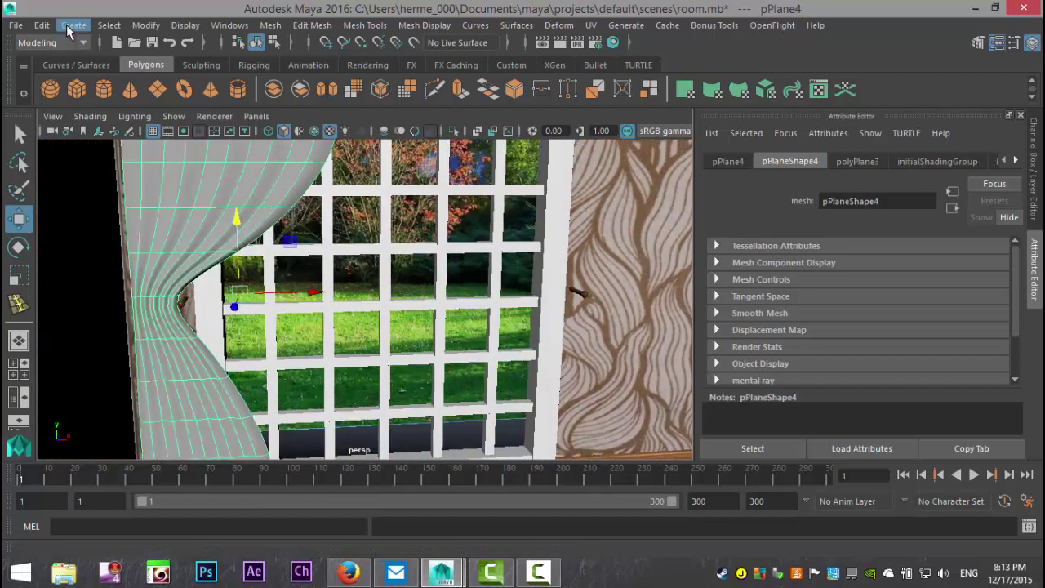
{"action": "left_click", "coordinate": [41, 24]}
{"action": "mouse_move", "coordinate": [122, 207]}
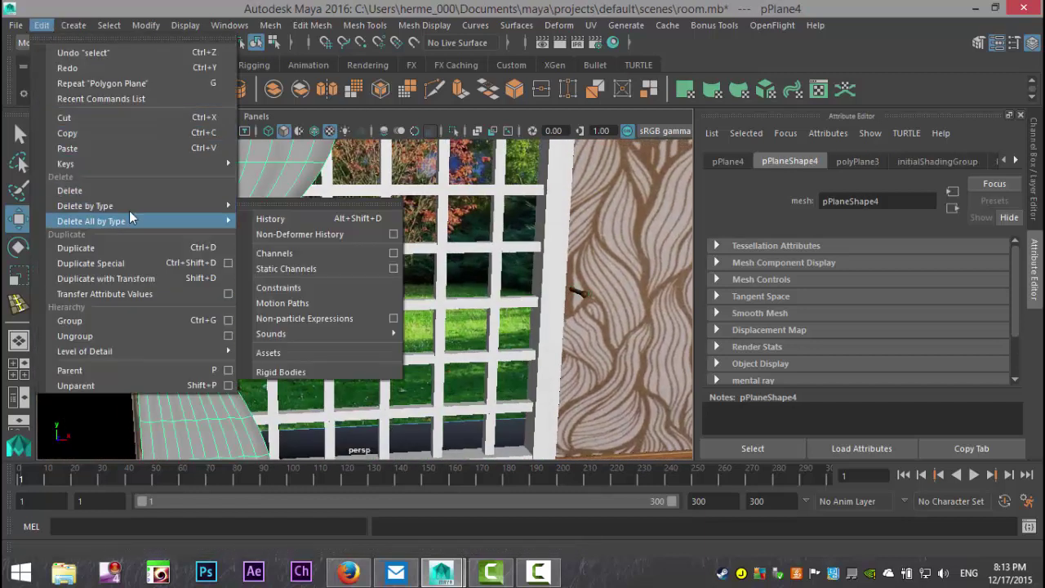
{"action": "left_click", "coordinate": [304, 222]}
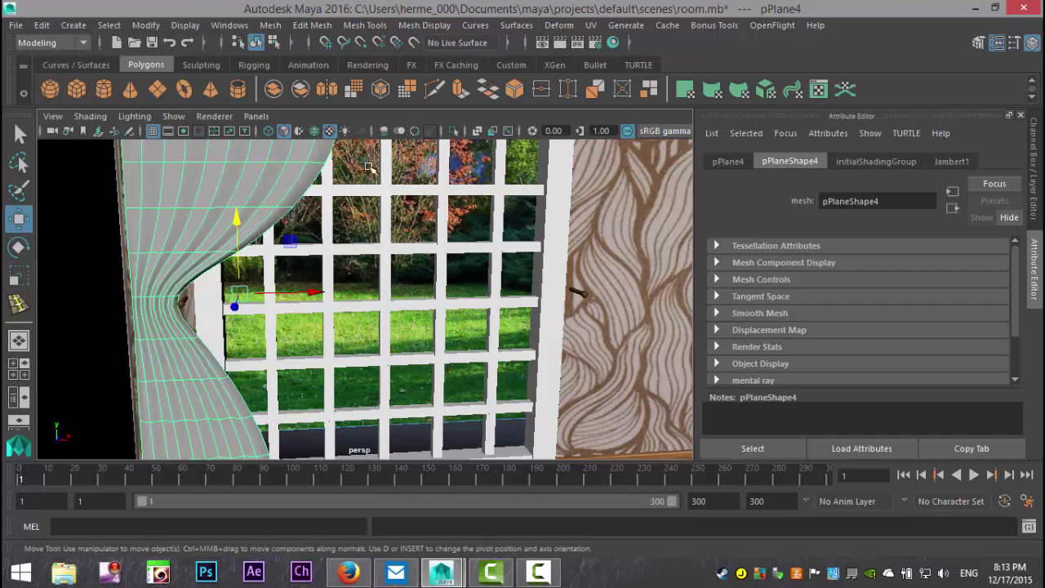
{"action": "left_click", "coordinate": [146, 26]}
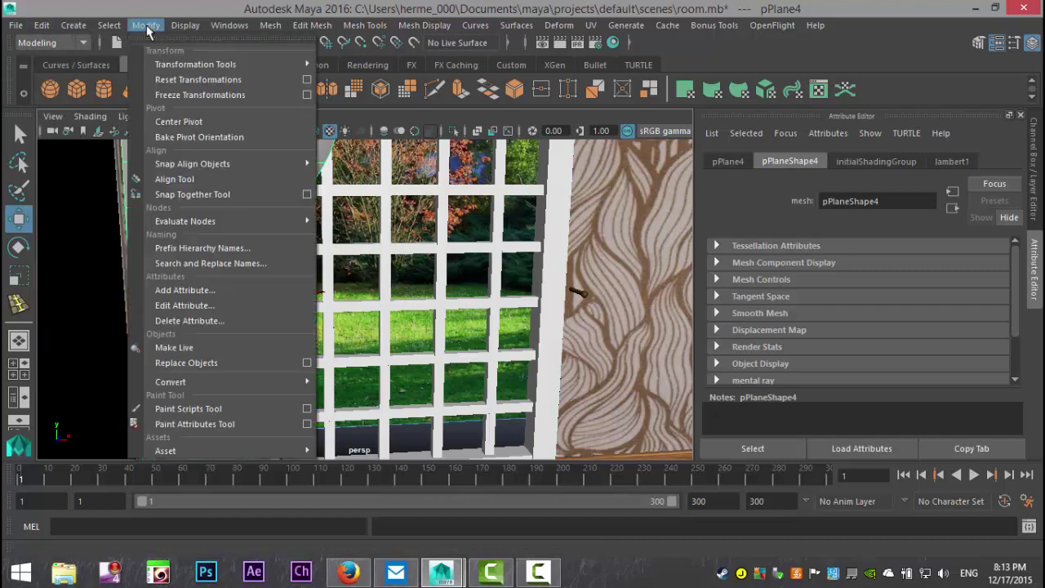
{"action": "left_click", "coordinate": [201, 121]}
Create a mirrored copy of the curtain with Duplicate Special, using default settings except for an X scale of -1.
{"action": "scroll", "coordinate": [228, 204], "scroll_direction": "down", "scroll_amount": 3}
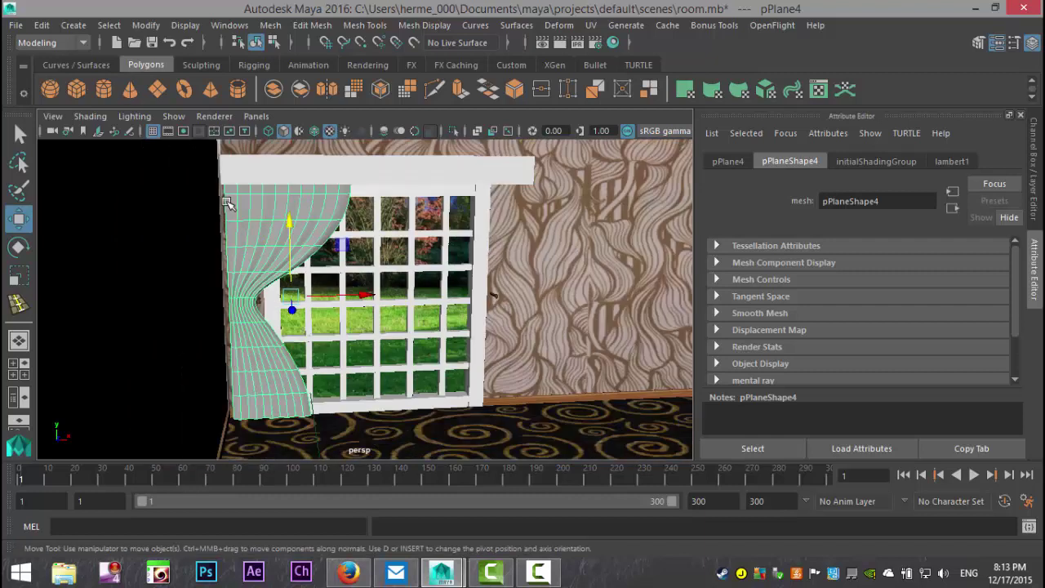
{"action": "scroll", "coordinate": [229, 204], "scroll_direction": "down", "scroll_amount": 2}
{"action": "left_click_drag", "start_coordinate": [392, 317], "coordinate": [379, 304], "text": "alt"}
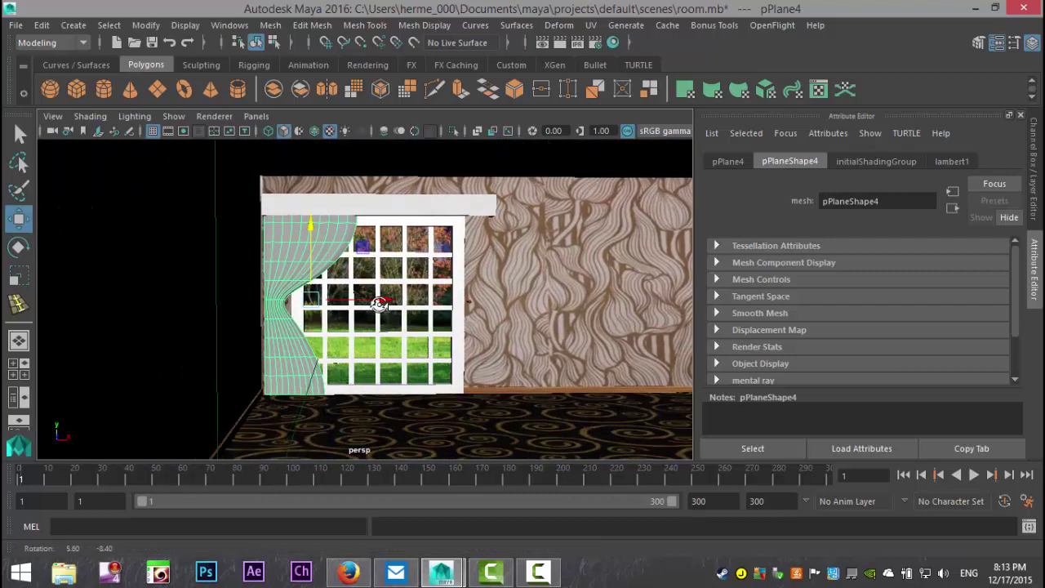
{"action": "left_click", "coordinate": [41, 25]}
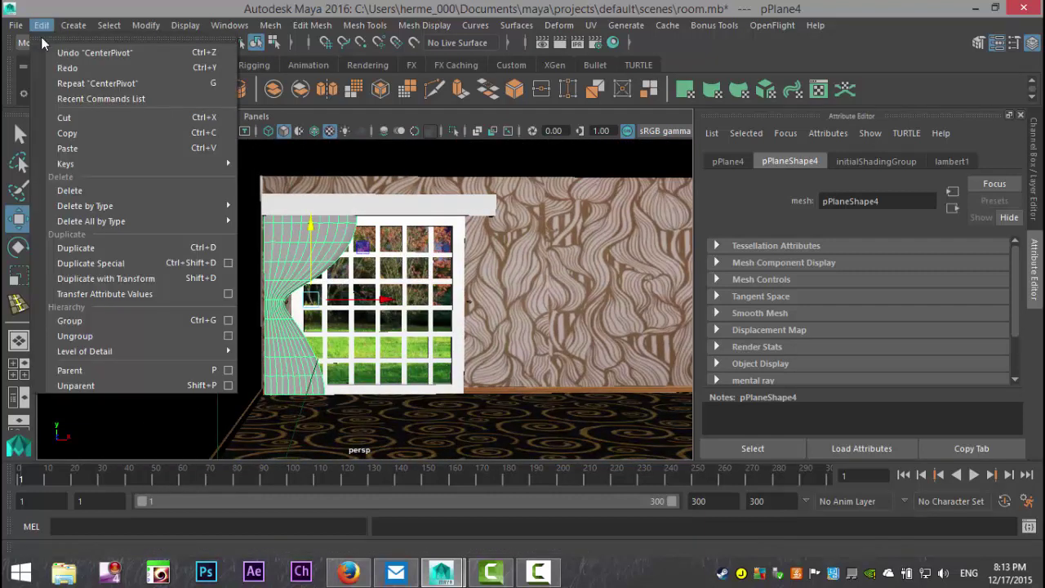
{"action": "left_click", "coordinate": [229, 262]}
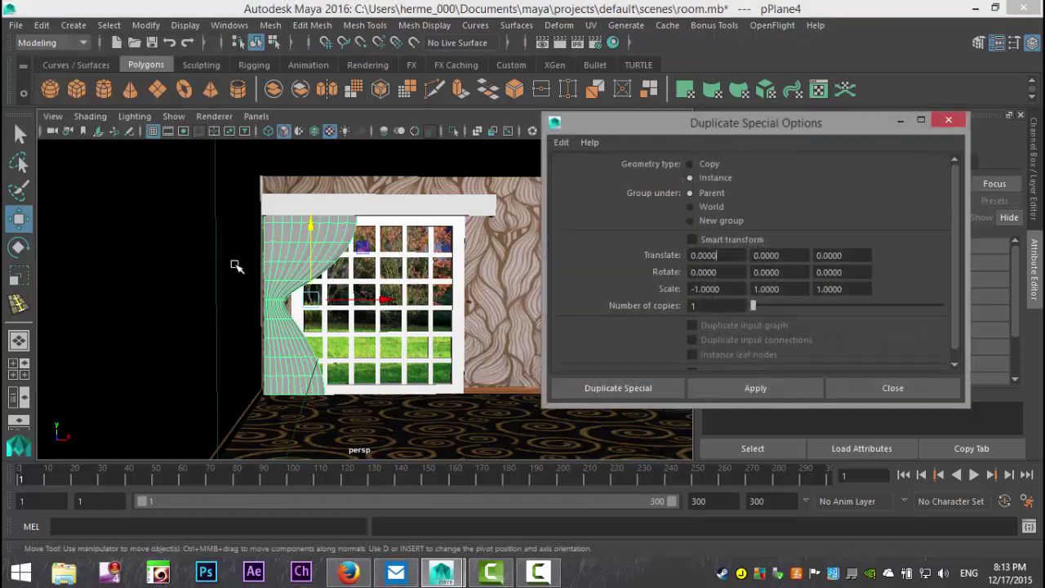
{"action": "left_click", "coordinate": [562, 143]}
{"action": "left_click", "coordinate": [613, 174]}
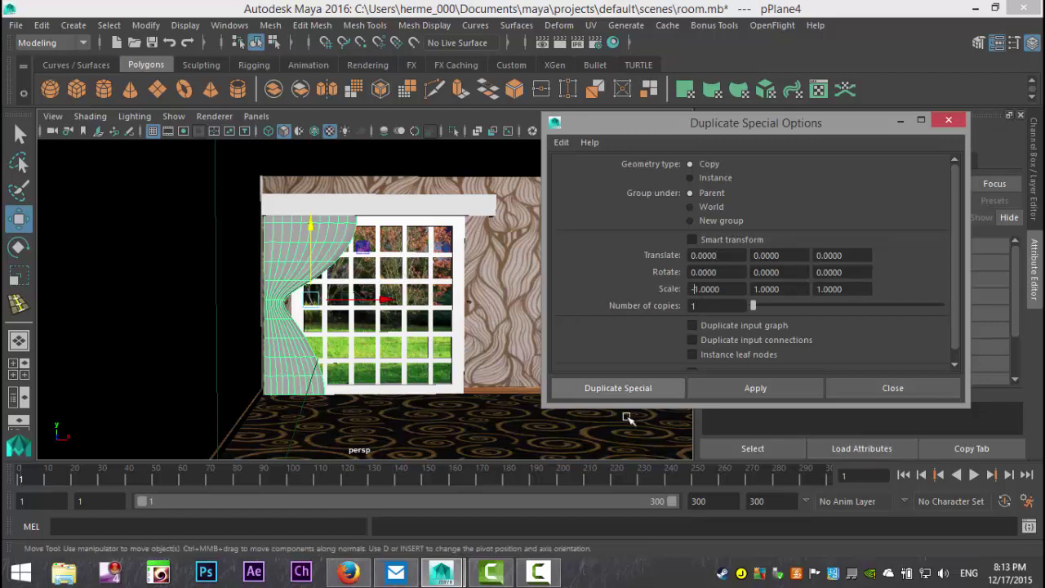
{"action": "left_click", "coordinate": [627, 389]}
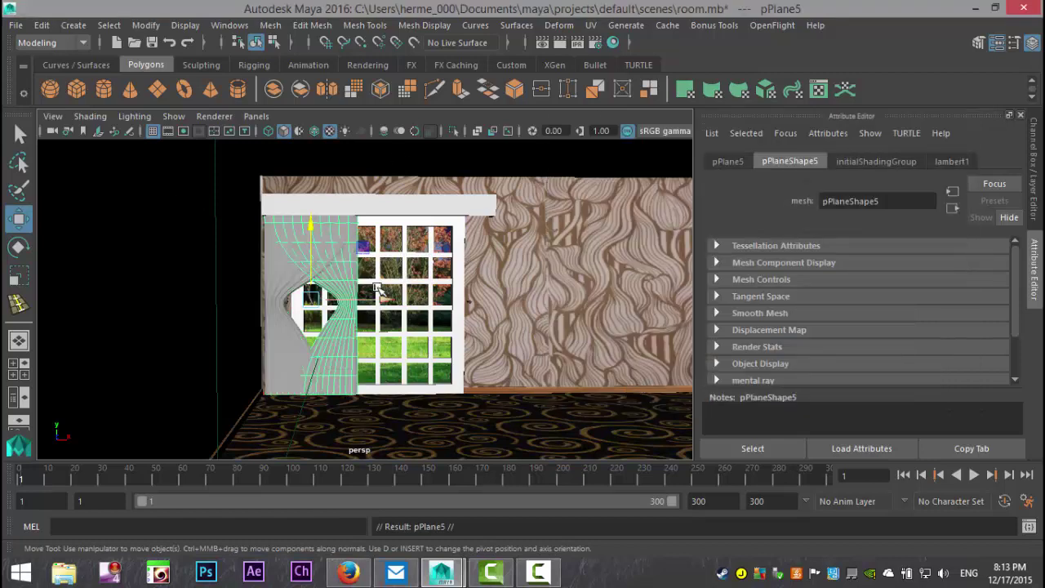
Move the mirrored curtain along X to the opposite side of the window so its pinch meets the second holder.
{"action": "left_click_drag", "start_coordinate": [384, 301], "coordinate": [523, 306]}
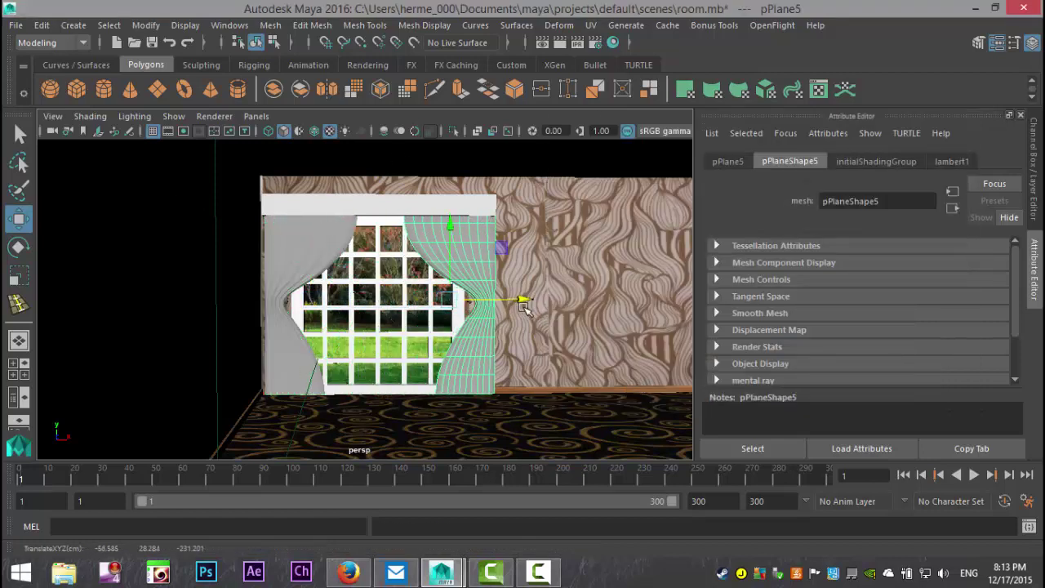
{"action": "scroll", "coordinate": [508, 346], "scroll_direction": "up", "scroll_amount": 4}
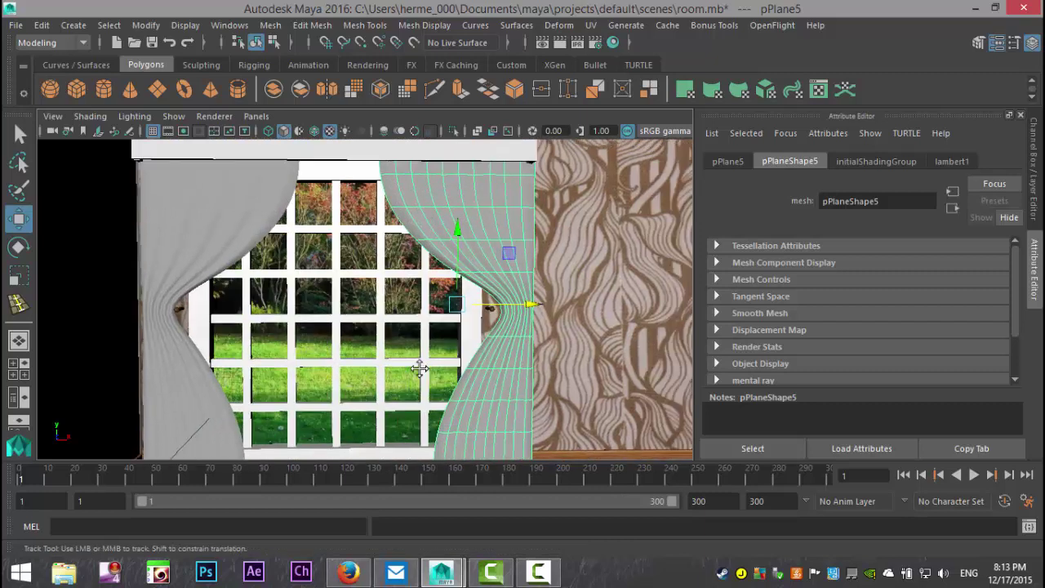
{"action": "left_click_drag", "start_coordinate": [479, 285], "coordinate": [467, 285]}
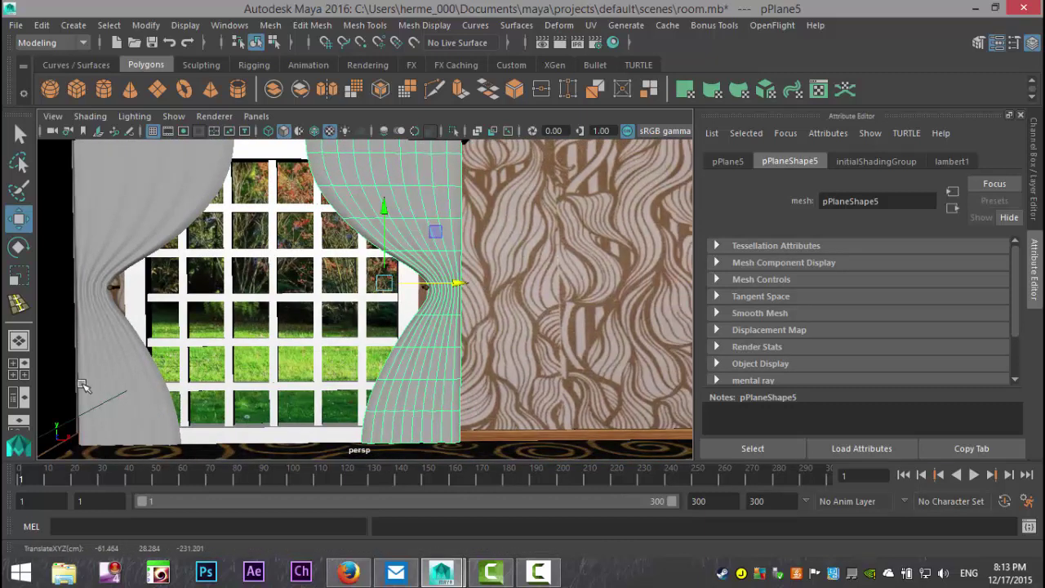
Examine the placement of both curtains from above and in perspective against the window, cornice and wall.
{"action": "left_click", "coordinate": [19, 368]}
{"action": "key", "text": "space"}
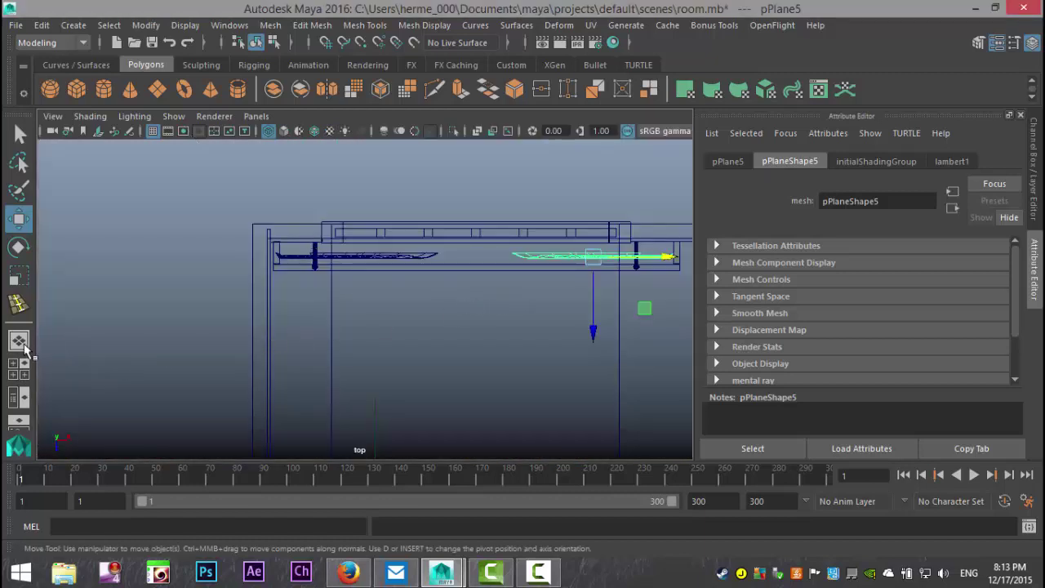
{"action": "left_click", "coordinate": [19, 368]}
{"action": "key", "text": "space"}
{"action": "scroll", "coordinate": [515, 245], "scroll_direction": "down", "scroll_amount": 3}
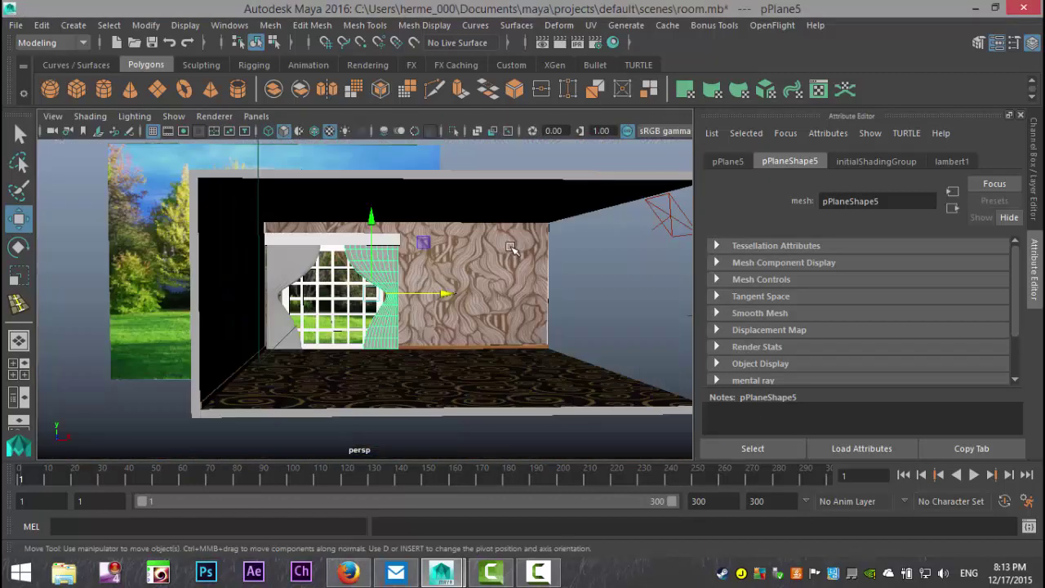
{"action": "scroll", "coordinate": [511, 248], "scroll_direction": "up", "scroll_amount": 4}
{"action": "left_click_drag", "start_coordinate": [512, 255], "coordinate": [528, 281], "text": "alt"}
{"action": "middle_click_drag", "start_coordinate": [470, 339], "coordinate": [552, 341], "text": "alt"}
{"action": "left_click_drag", "start_coordinate": [552, 341], "coordinate": [520, 331], "text": "alt"}
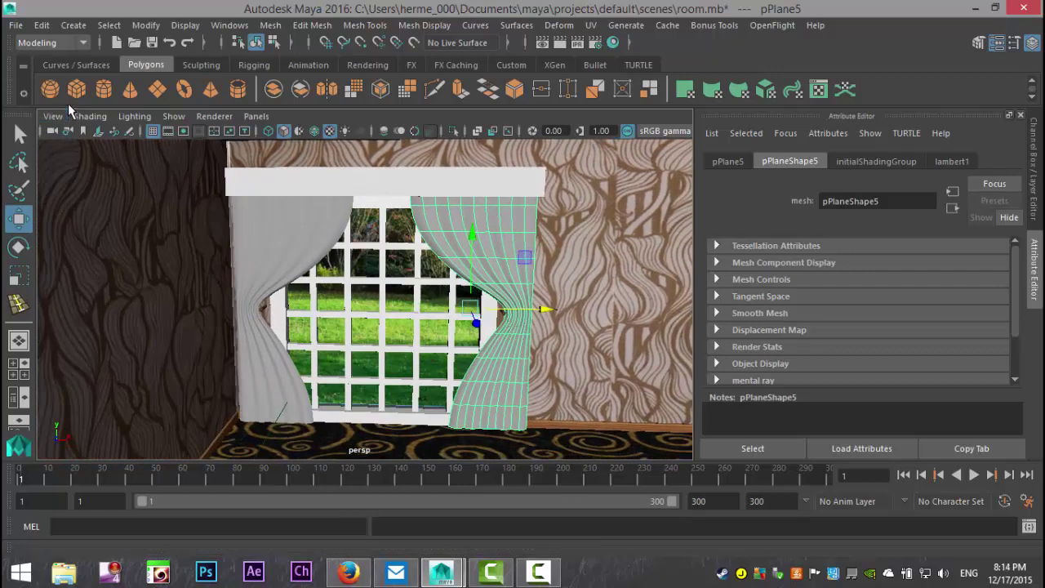
Create a polygon plane in the room and scale it up uniformly.
{"action": "left_click", "coordinate": [157, 89]}
{"action": "scroll", "coordinate": [383, 272], "scroll_direction": "down", "scroll_amount": 5}
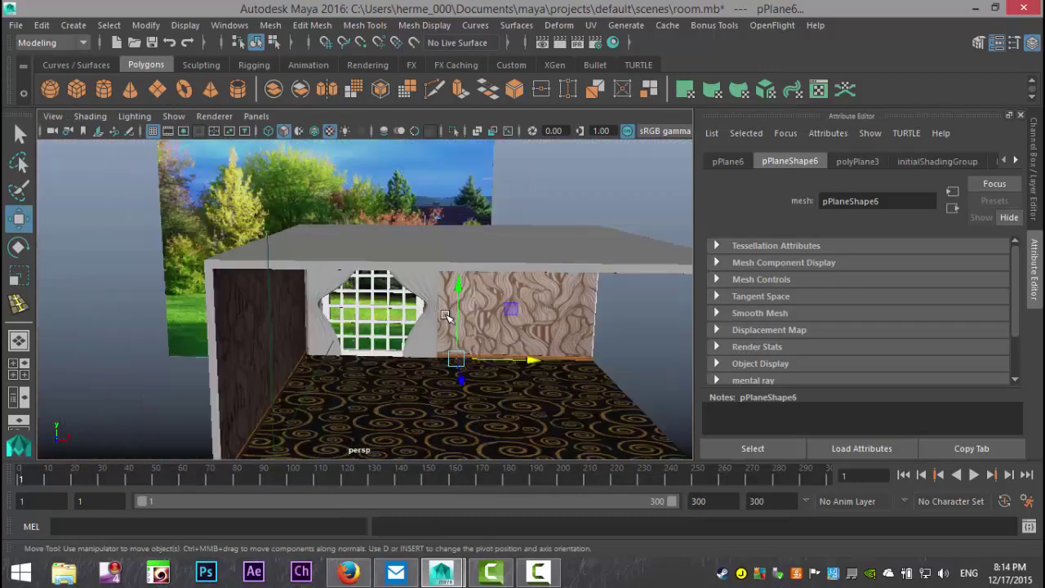
{"action": "key", "text": "r"}
{"action": "left_click_drag", "start_coordinate": [455, 359], "coordinate": [515, 373]}
Rotate the new plane 90 degrees about X so it stands upright, parallel to the window wall.
{"action": "key", "text": "e"}
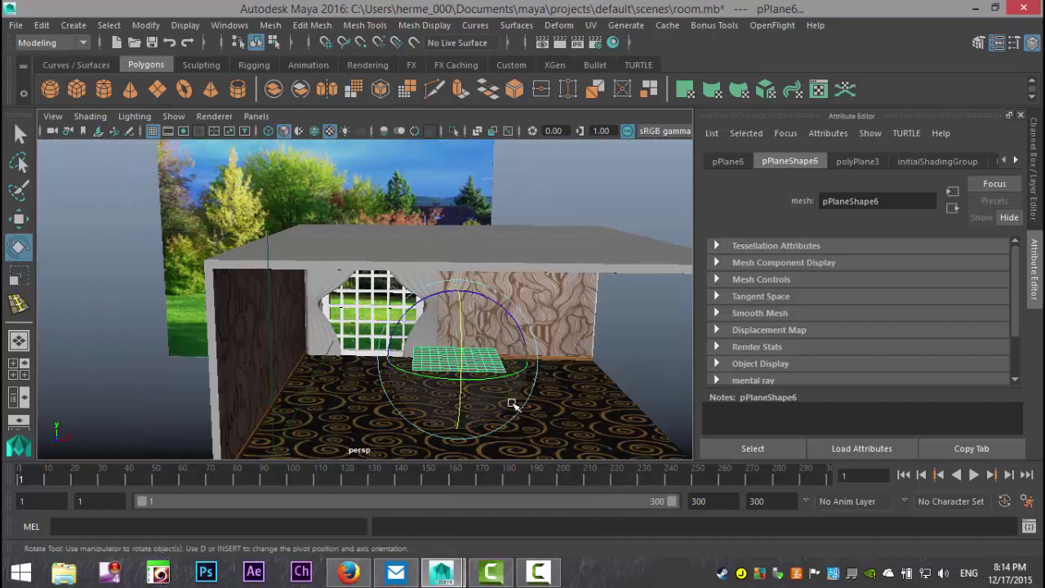
{"action": "left_click_drag", "start_coordinate": [472, 364], "coordinate": [459, 324]}
{"action": "left_click_drag", "start_coordinate": [474, 363], "coordinate": [462, 229]}
{"action": "left_click_drag", "start_coordinate": [525, 397], "coordinate": [357, 369], "text": "alt"}
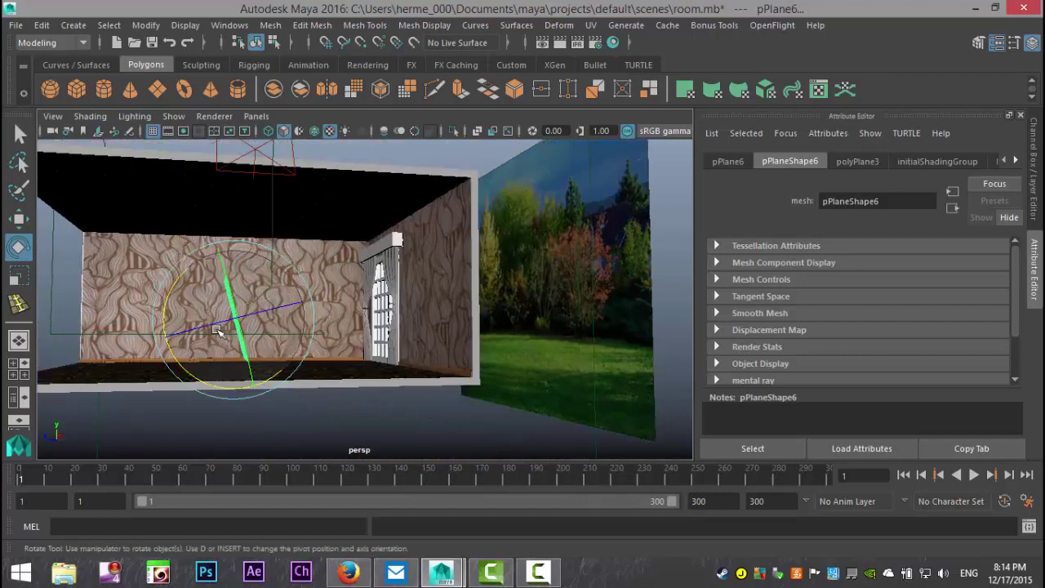
{"action": "left_click_drag", "start_coordinate": [168, 298], "coordinate": [196, 289]}
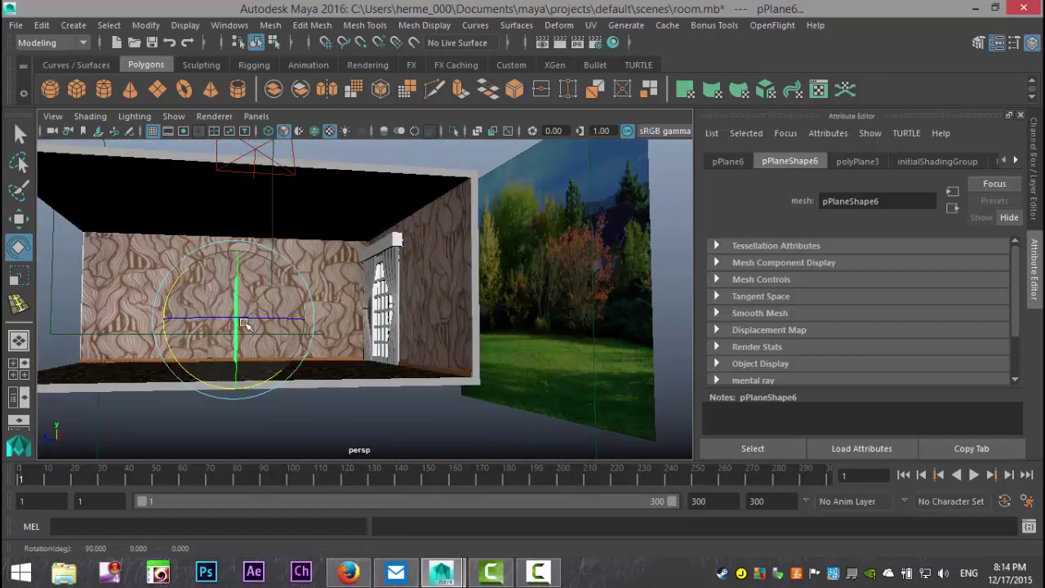
Move the upright plane in front of the window, to about -123 in X and -228 in Z.
{"action": "scroll", "coordinate": [281, 374], "scroll_direction": "down", "scroll_amount": 5}
{"action": "left_click_drag", "start_coordinate": [281, 374], "coordinate": [299, 357], "text": "alt"}
{"action": "key", "text": "w"}
{"action": "middle_click_drag", "start_coordinate": [273, 343], "coordinate": [337, 334]}
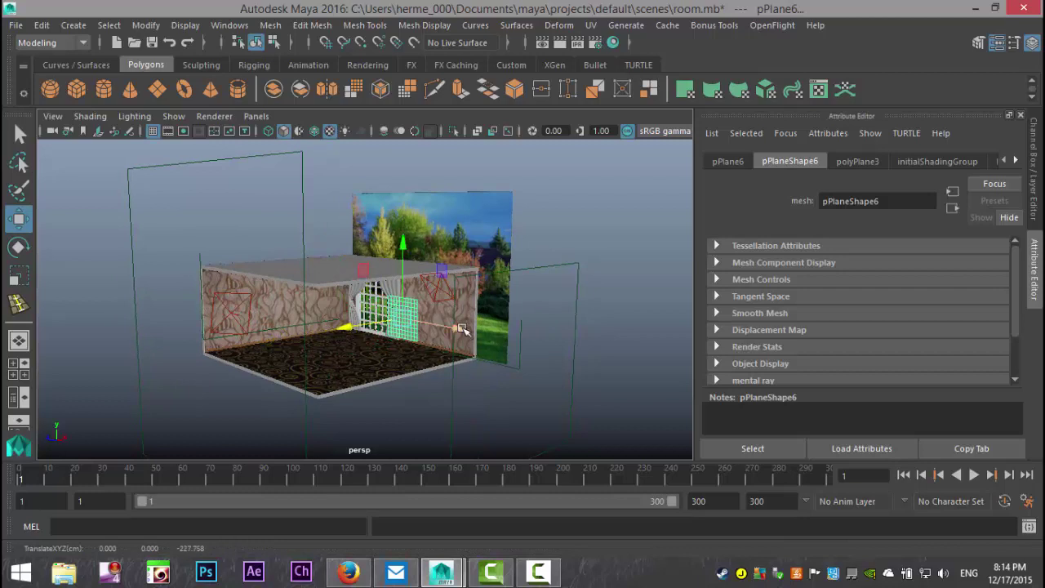
{"action": "left_click_drag", "start_coordinate": [457, 328], "coordinate": [430, 326]}
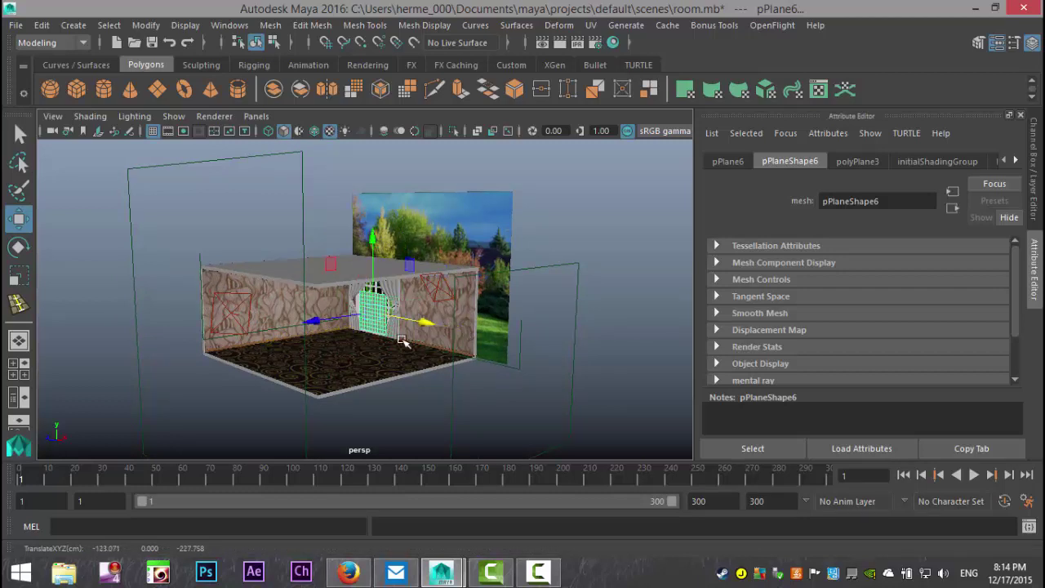
Raise the plane until its upper edge meets the cornice and widen it to span both curtains.
{"action": "key", "text": "f"}
{"action": "scroll", "coordinate": [403, 343], "scroll_direction": "down", "scroll_amount": 5}
{"action": "left_click_drag", "start_coordinate": [367, 377], "coordinate": [422, 389], "text": "alt"}
{"action": "scroll", "coordinate": [422, 388], "scroll_direction": "up", "scroll_amount": 4}
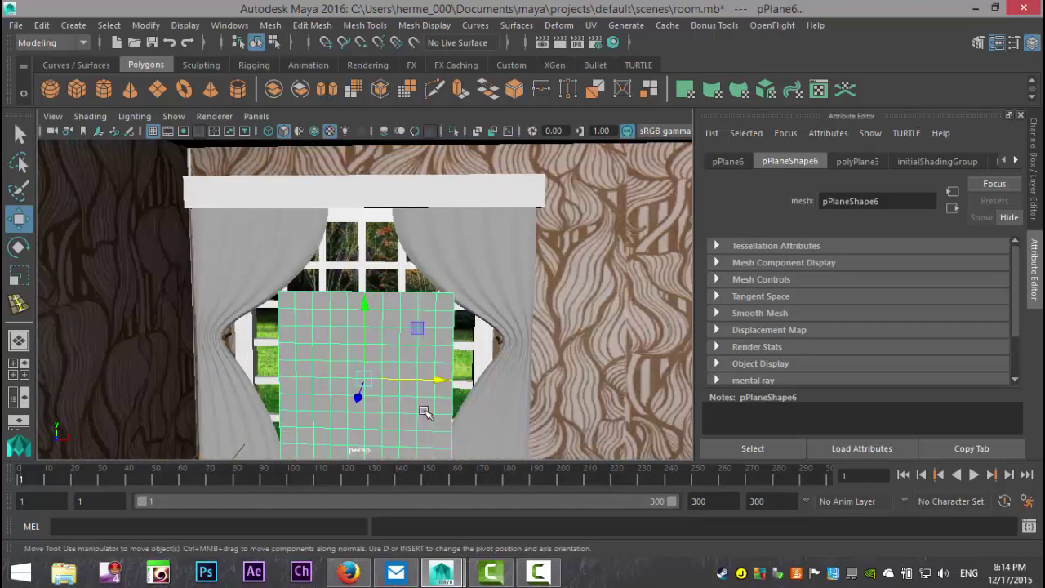
{"action": "left_click_drag", "start_coordinate": [366, 304], "coordinate": [360, 213]}
{"action": "key", "text": "r"}
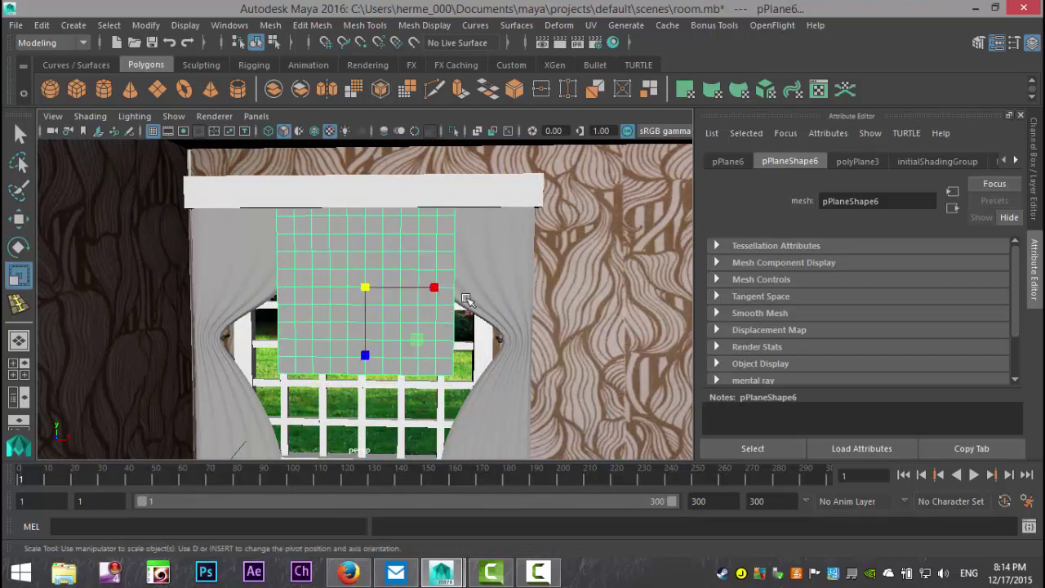
{"action": "left_click_drag", "start_coordinate": [434, 285], "coordinate": [498, 272]}
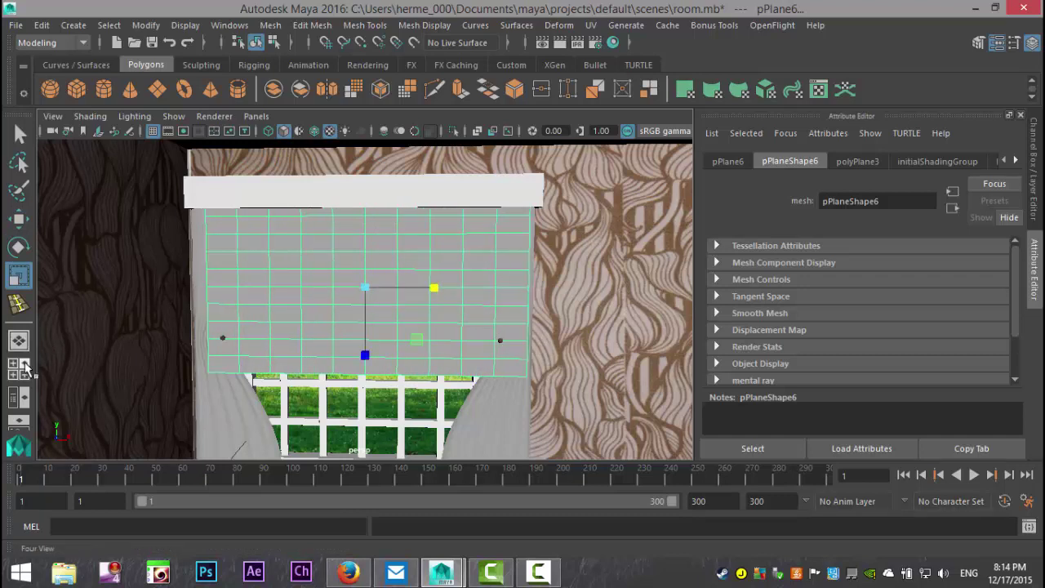
In the front view, fine-tune the plane's position so it lines up with the outer curtain edges and the curtain tops.
{"action": "left_click", "coordinate": [18, 367]}
{"action": "key", "text": "space"}
{"action": "scroll", "coordinate": [409, 376], "scroll_direction": "up", "scroll_amount": 2}
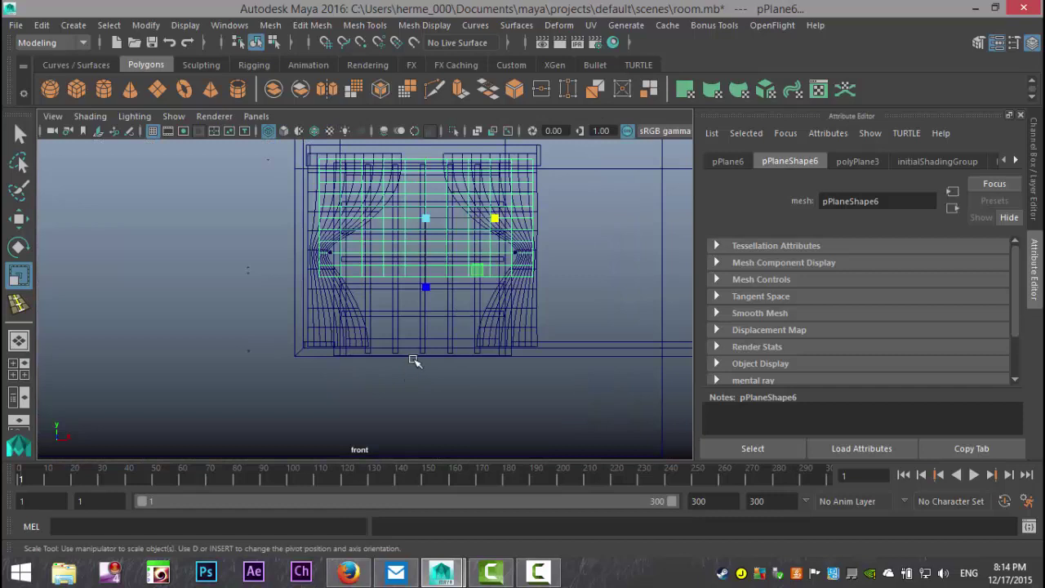
{"action": "middle_click_drag", "start_coordinate": [424, 349], "coordinate": [403, 392], "text": "alt"}
{"action": "left_click_drag", "start_coordinate": [462, 285], "coordinate": [462, 280]}
{"action": "key", "text": "w"}
{"action": "left_click", "coordinate": [466, 280]}
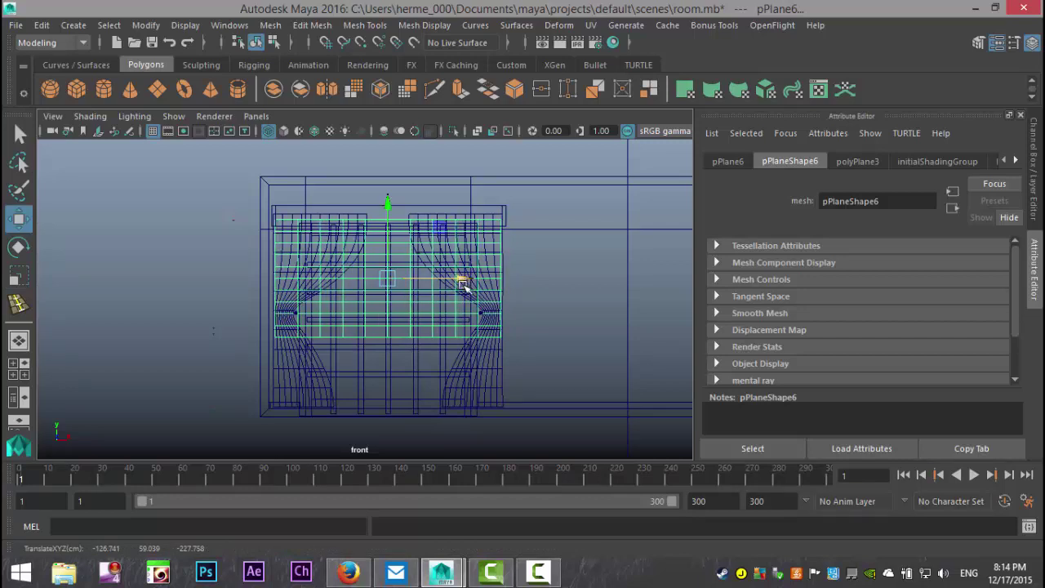
{"action": "left_click_drag", "start_coordinate": [389, 201], "coordinate": [389, 196]}
Snap the plane's pivot to its upper edge and shrink the plane's height into a short valance.
{"action": "key", "text": "Insert"}
{"action": "left_click_drag", "start_coordinate": [391, 197], "coordinate": [391, 166]}
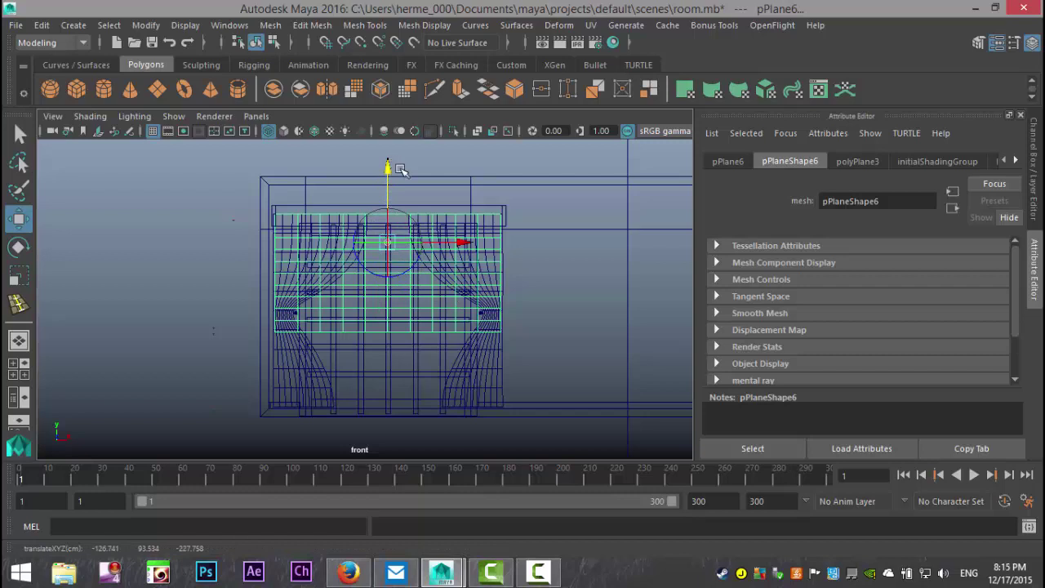
{"action": "key", "text": "v"}
{"action": "left_click_drag", "start_coordinate": [390, 167], "coordinate": [389, 158]}
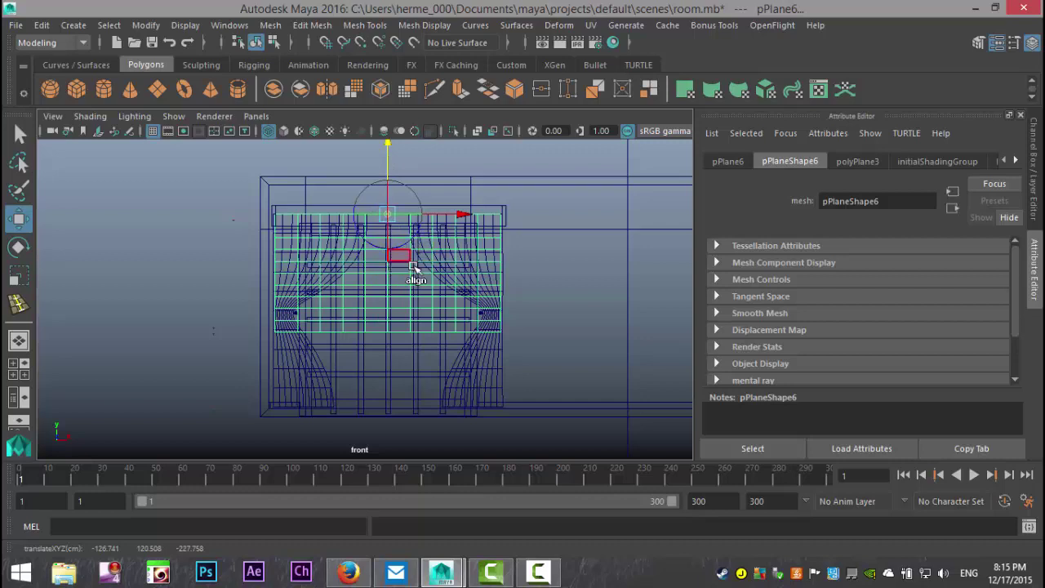
{"action": "key", "text": "r"}
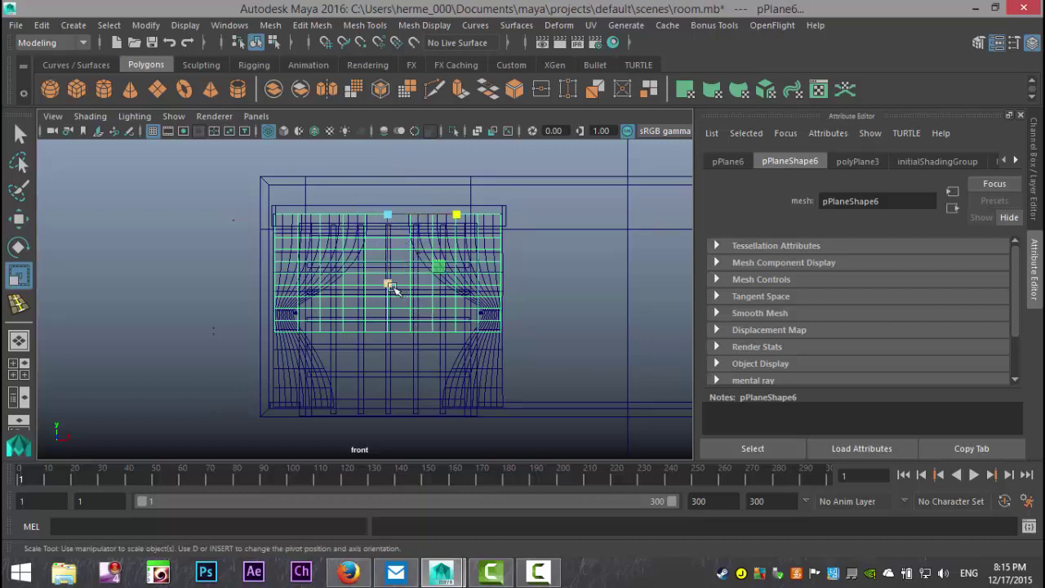
{"action": "left_click_drag", "start_coordinate": [389, 284], "coordinate": [387, 244]}
Inspect the valance in perspective for its fit beneath the cornice and in front of the curtains.
{"action": "left_click", "coordinate": [19, 372]}
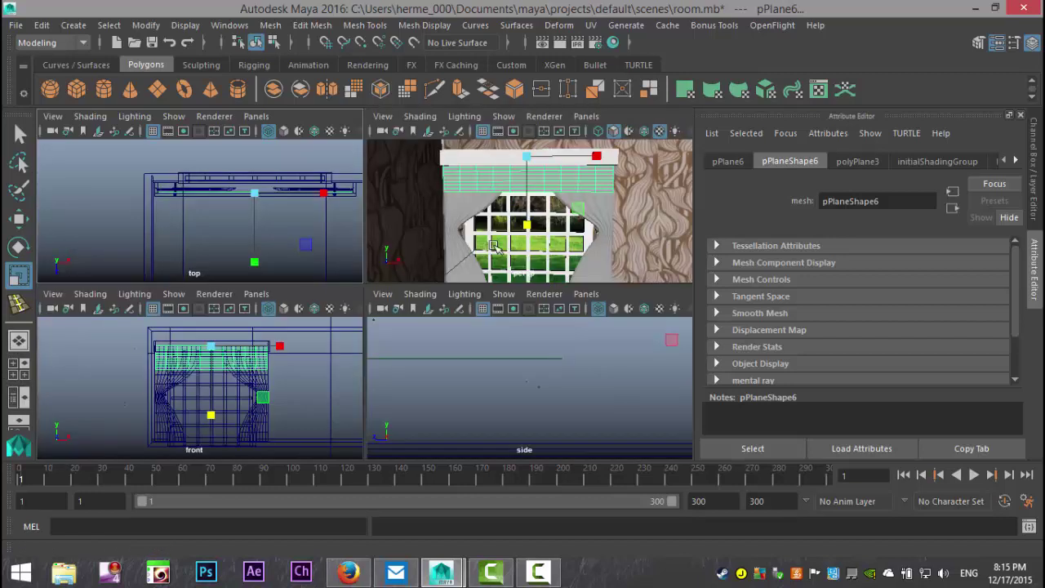
{"action": "key", "text": "space"}
{"action": "scroll", "coordinate": [499, 297], "scroll_direction": "down", "scroll_amount": 5}
{"action": "left_click_drag", "start_coordinate": [489, 310], "coordinate": [462, 320], "text": "alt"}
{"action": "scroll", "coordinate": [462, 327], "scroll_direction": "up", "scroll_amount": 3}
{"action": "scroll", "coordinate": [462, 329], "scroll_direction": "up", "scroll_amount": 3}
{"action": "middle_click_drag", "start_coordinate": [434, 367], "coordinate": [441, 352], "text": "alt"}
{"action": "left_click_drag", "start_coordinate": [437, 340], "coordinate": [429, 330], "text": "alt"}
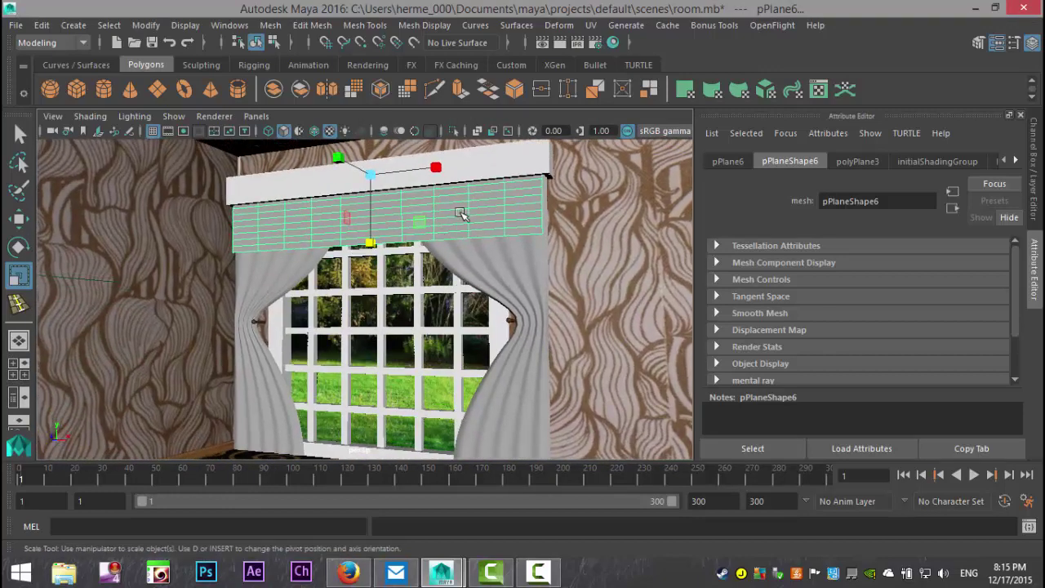
{"action": "left_click_drag", "start_coordinate": [427, 308], "coordinate": [408, 282], "text": "alt"}
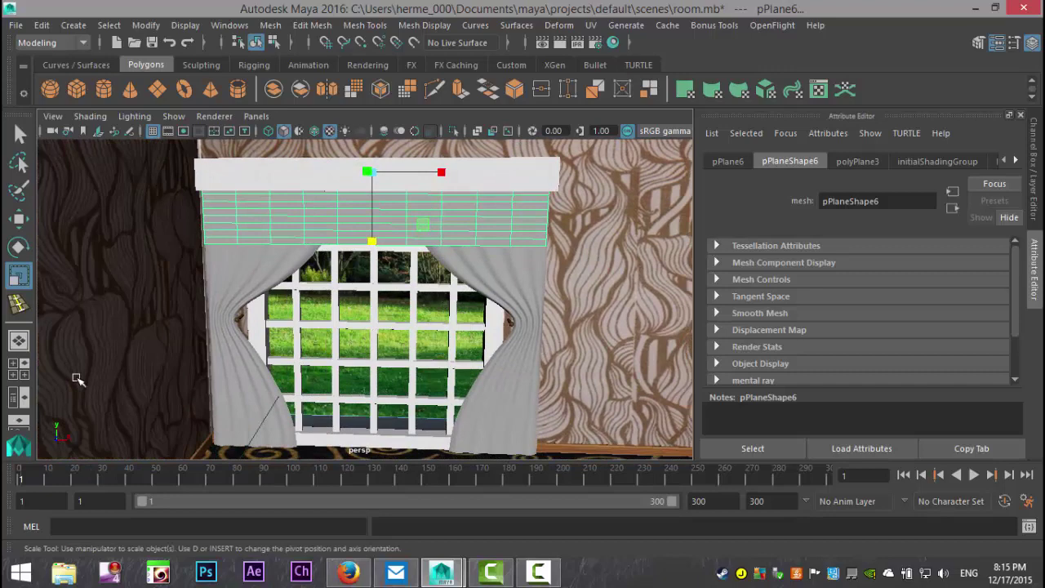
Switch to the front view and frame the valance plane close up.
{"action": "left_click", "coordinate": [19, 369]}
{"action": "key", "text": "space"}
{"action": "scroll", "coordinate": [390, 392], "scroll_direction": "up", "scroll_amount": 3}
{"action": "scroll", "coordinate": [392, 368], "scroll_direction": "up", "scroll_amount": 2}
{"action": "middle_click_drag", "start_coordinate": [317, 340], "coordinate": [384, 368], "text": "alt"}
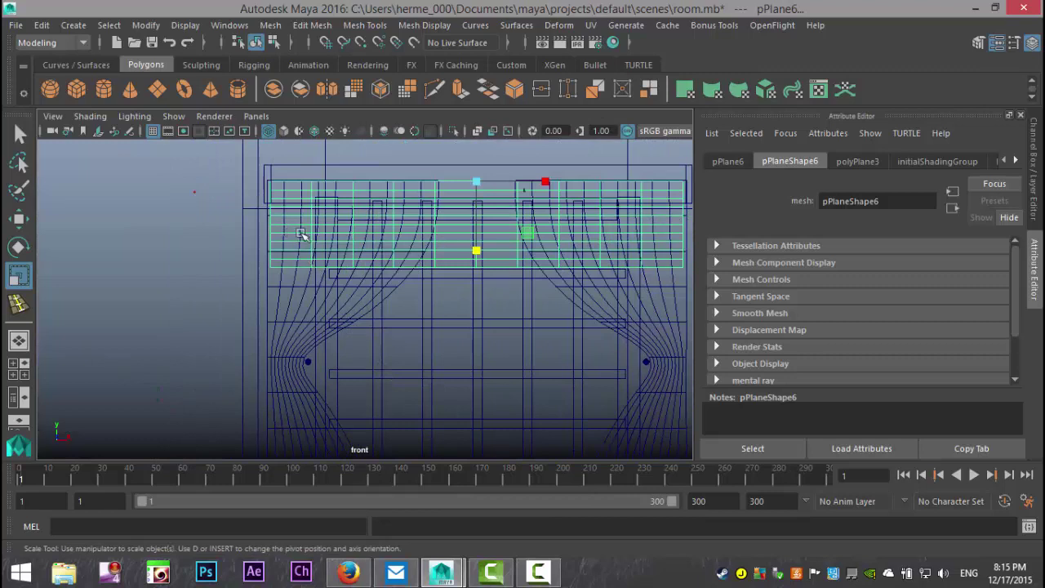
Try to shrink the valance's leftmost column of vertices vertically about a pivot snapped to its upper corner.
{"action": "right_click_drag", "start_coordinate": [315, 233], "coordinate": [260, 156]}
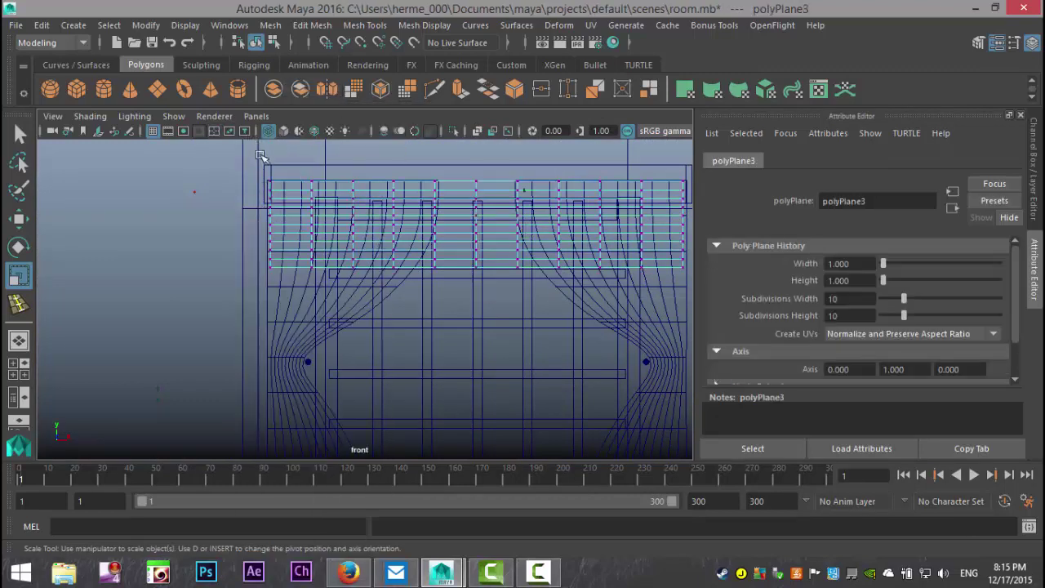
{"action": "left_click_drag", "start_coordinate": [249, 167], "coordinate": [299, 286]}
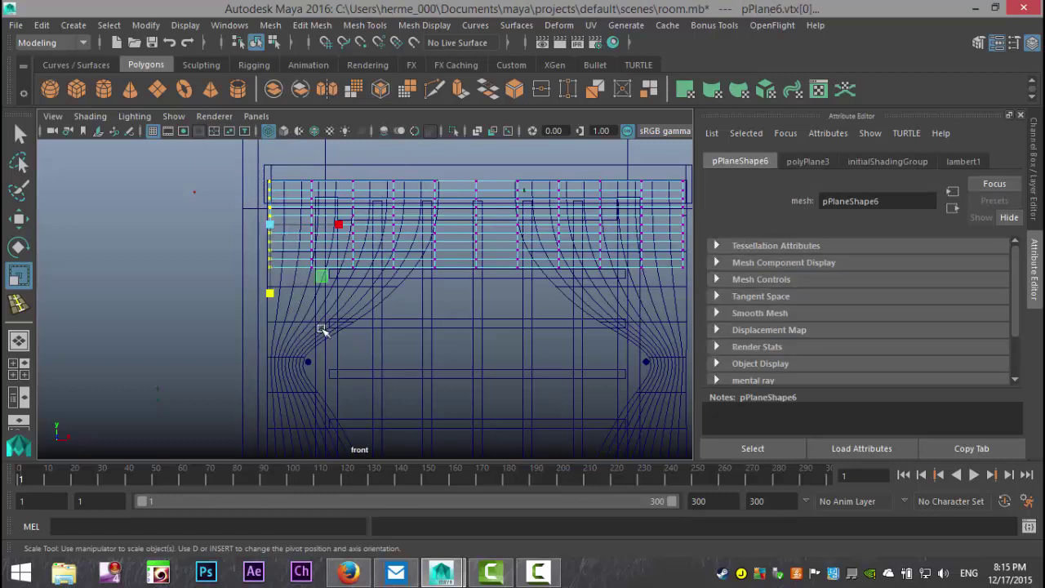
{"action": "key", "text": "d"}
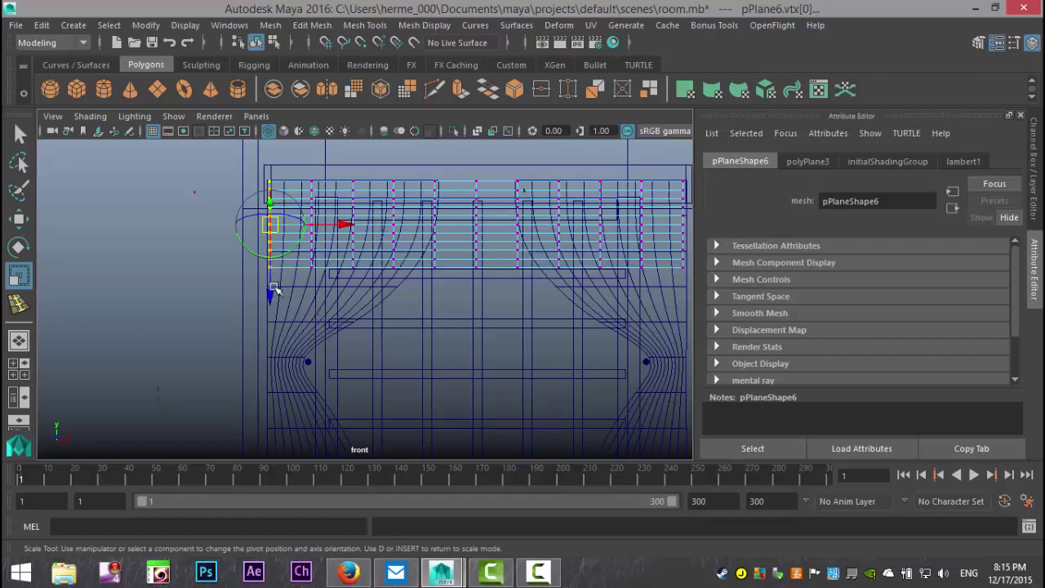
{"action": "left_click_drag", "start_coordinate": [272, 294], "coordinate": [268, 179]}
{"action": "key", "text": "v"}
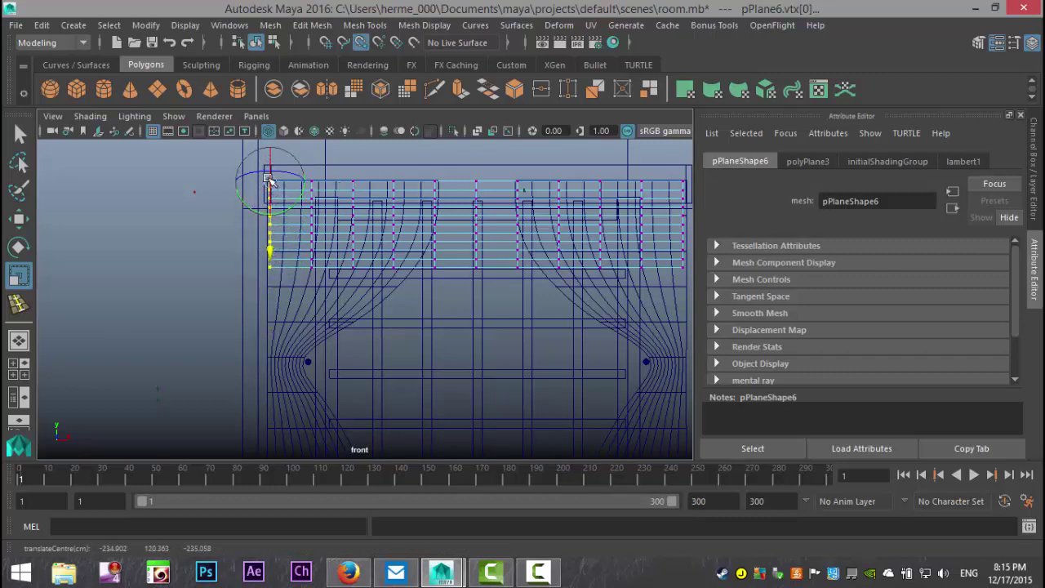
{"action": "middle_click_drag", "start_coordinate": [356, 315], "coordinate": [247, 319], "text": "alt"}
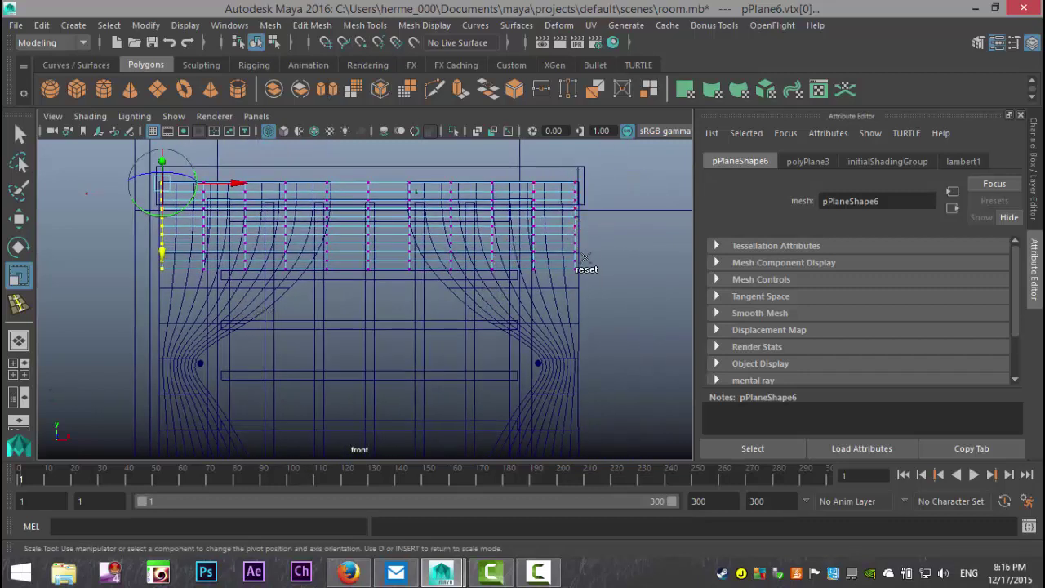
{"action": "left_click", "coordinate": [566, 171]}
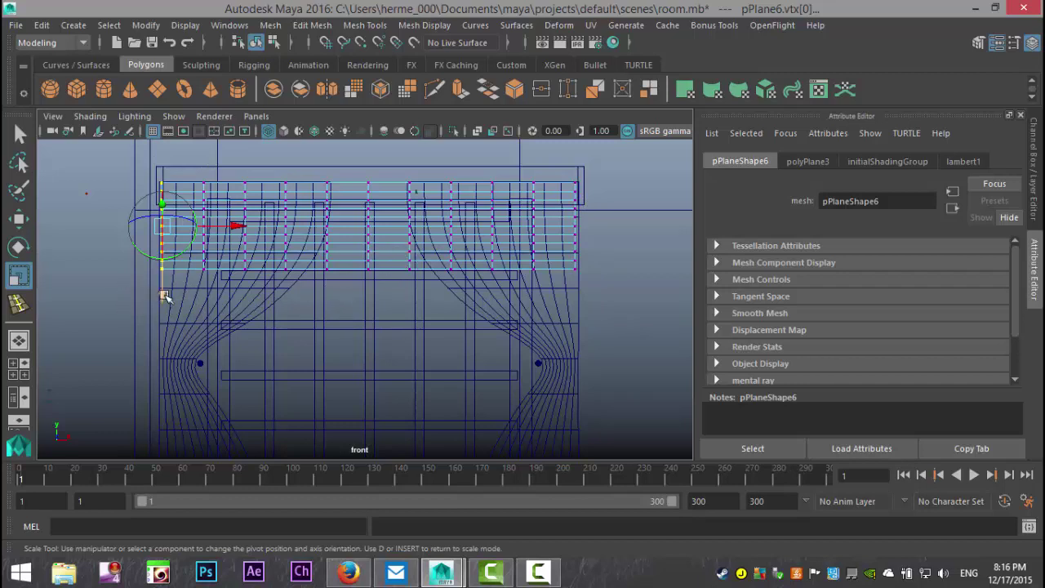
{"action": "key", "text": "Insert"}
{"action": "mouse_move", "coordinate": [169, 301]}
{"action": "left_mouse_down"}
{"action": "mouse_move", "coordinate": [166, 282]}
{"action": "mouse_move", "coordinate": [173, 291]}
{"action": "left_mouse_up"}
{"action": "key", "text": "ctrl+z"}
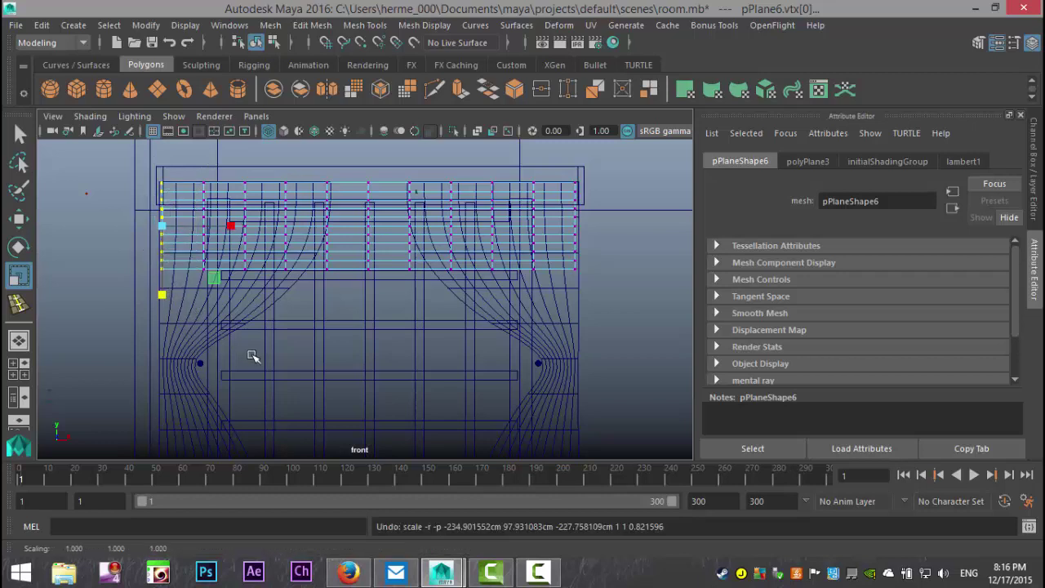
{"action": "middle_click_drag", "start_coordinate": [253, 356], "coordinate": [352, 374], "text": "alt"}
{"action": "left_click", "coordinate": [453, 294]}
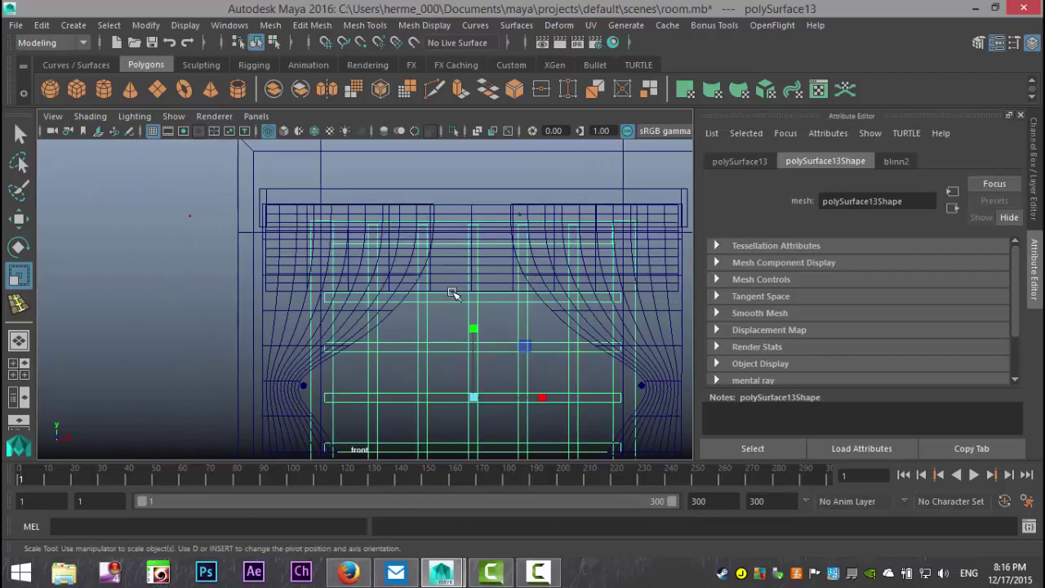
{"action": "left_click", "coordinate": [479, 216]}
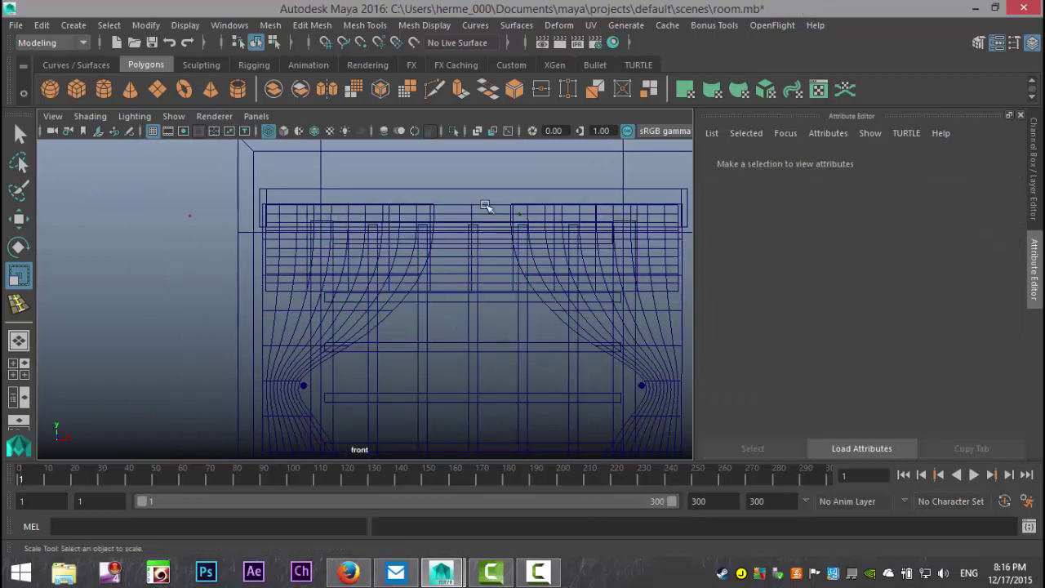
{"action": "left_click", "coordinate": [490, 214]}
{"action": "right_click", "coordinate": [493, 214]}
{"action": "left_click", "coordinate": [490, 173]}
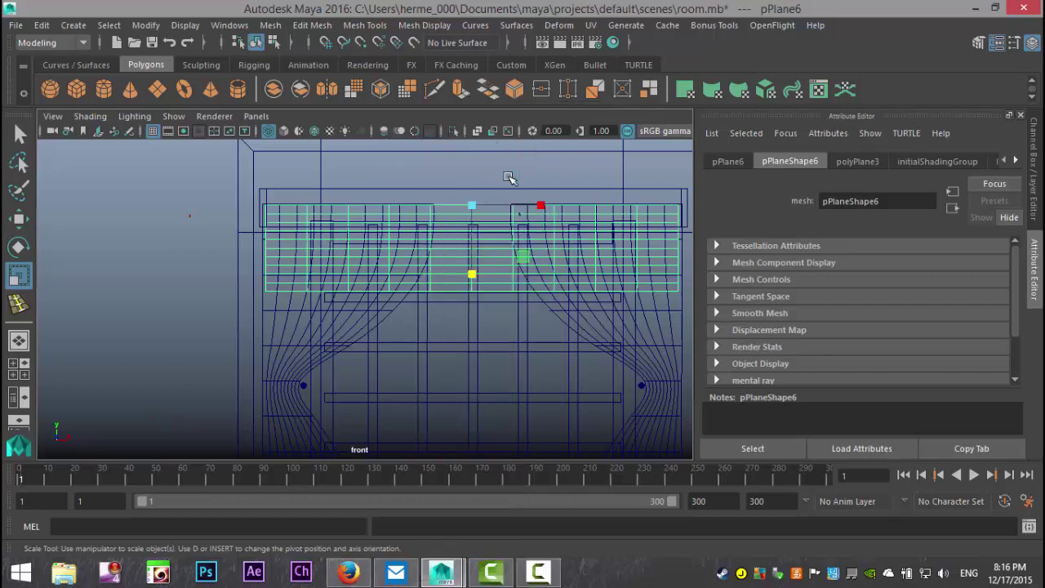
{"action": "left_click", "coordinate": [495, 196]}
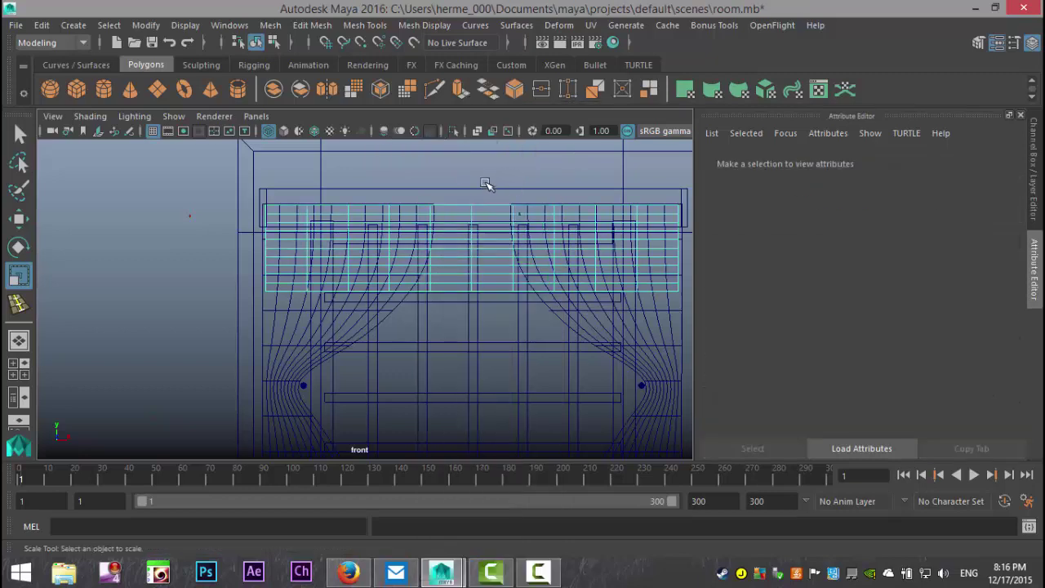
{"action": "middle_click_drag", "start_coordinate": [490, 292], "coordinate": [373, 329], "text": "alt"}
{"action": "left_click", "coordinate": [373, 335], "text": "alt"}
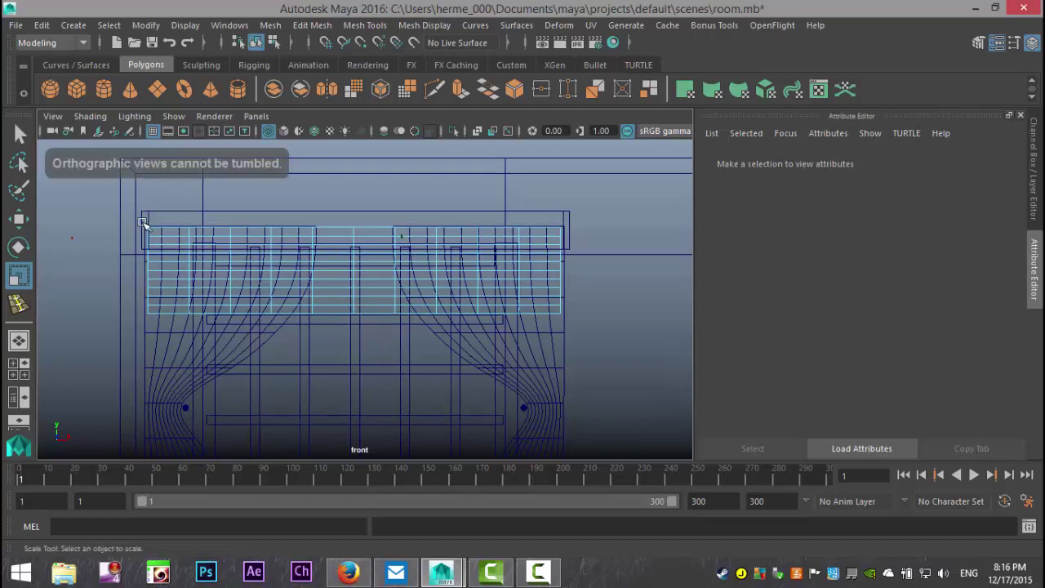
Compress the valance's two outermost vertex columns vertically and raise them so their tops meet the valance's upper edge.
{"action": "right_click_drag", "start_coordinate": [169, 263], "coordinate": [108, 141]}
{"action": "left_click", "coordinate": [147, 266]}
{"action": "left_click_drag", "start_coordinate": [552, 218], "coordinate": [602, 354], "text": "shift"}
{"action": "left_click_drag", "start_coordinate": [355, 339], "coordinate": [361, 288]}
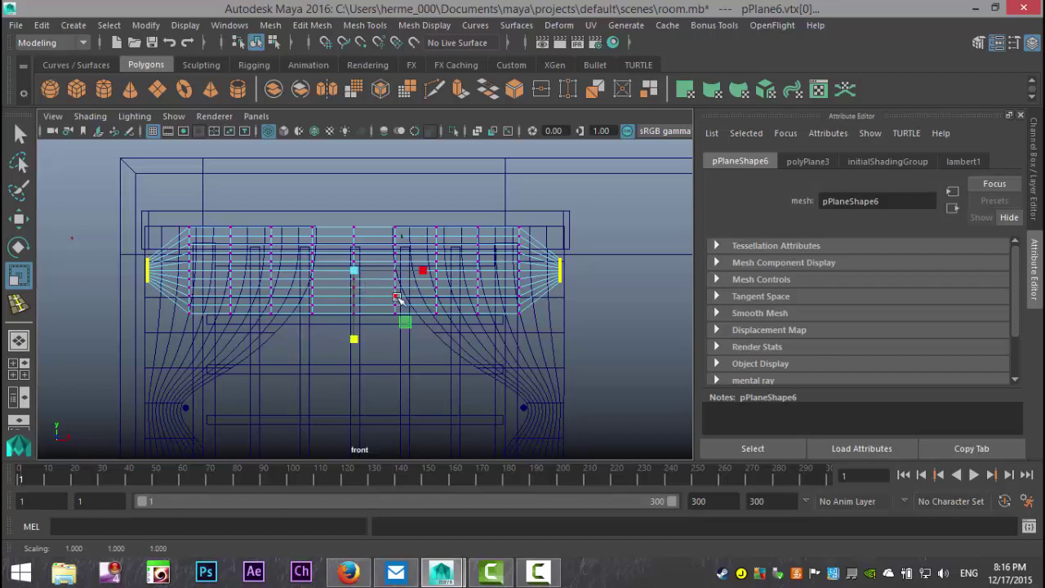
{"action": "key", "text": "w"}
{"action": "left_click_drag", "start_coordinate": [355, 197], "coordinate": [349, 162]}
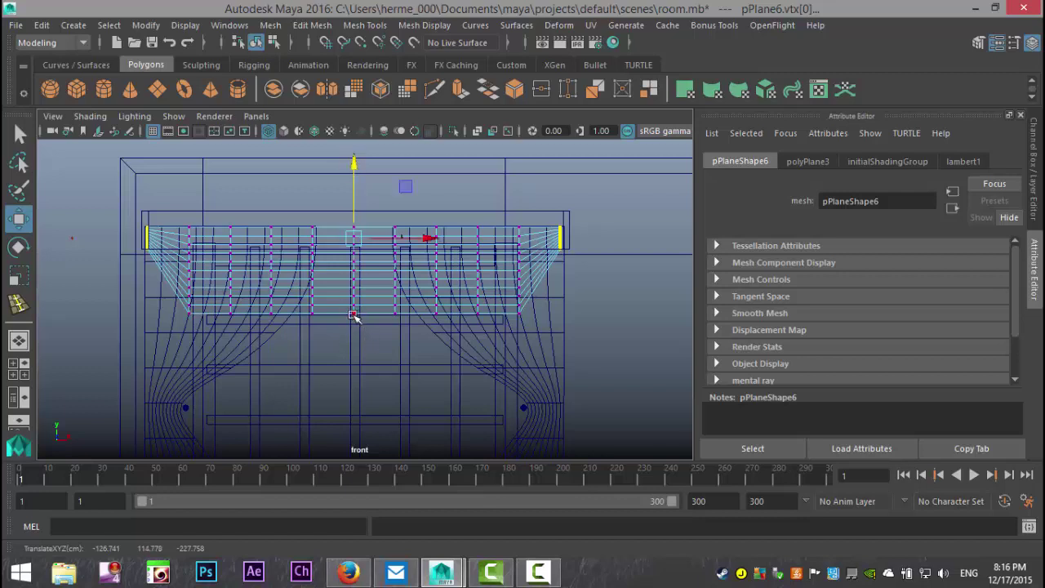
Shorten the second vertex column from each end of the valance and raise both columns to the upper edge.
{"action": "left_click_drag", "start_coordinate": [174, 212], "coordinate": [198, 347]}
{"action": "left_click_drag", "start_coordinate": [503, 206], "coordinate": [535, 373], "text": "shift"}
{"action": "key", "text": "r"}
{"action": "left_click_drag", "start_coordinate": [352, 340], "coordinate": [359, 311]}
{"action": "key", "text": "w"}
{"action": "left_click_drag", "start_coordinate": [352, 200], "coordinate": [358, 180]}
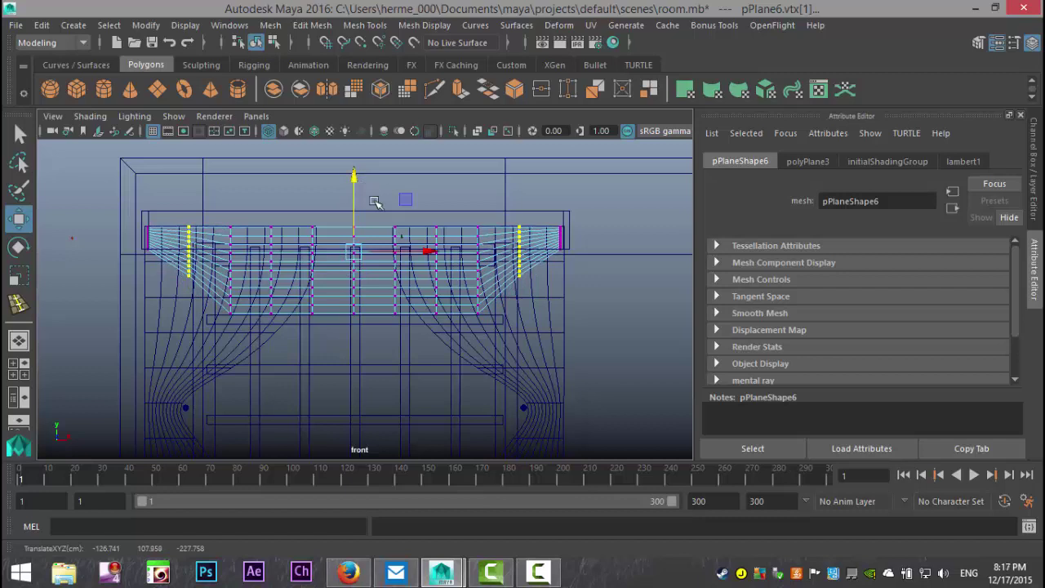
Slightly shorten the third vertex column from each end of the valance and raise both to align along the top.
{"action": "left_click_drag", "start_coordinate": [211, 207], "coordinate": [256, 357]}
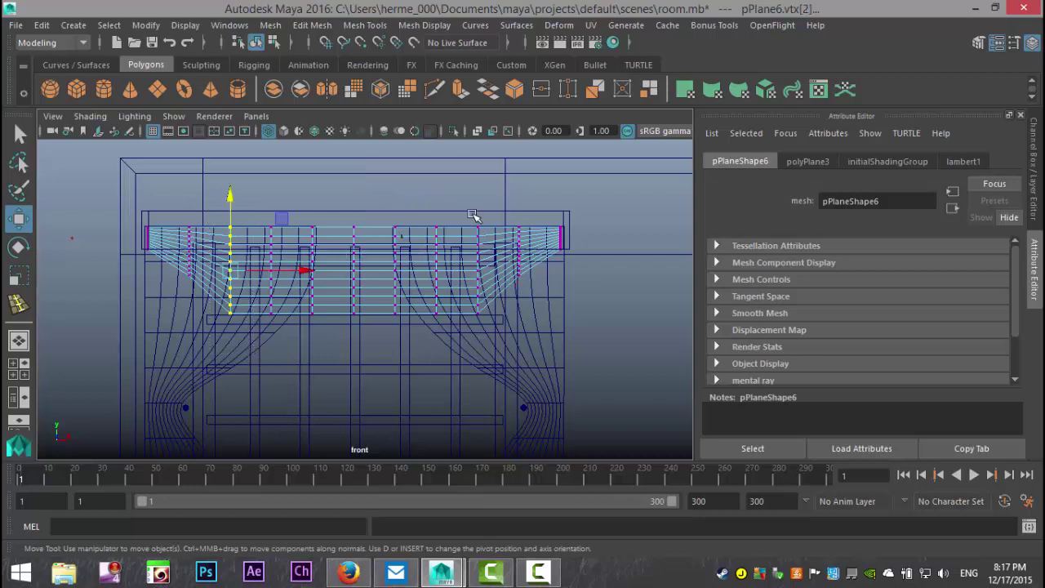
{"action": "left_click_drag", "start_coordinate": [465, 214], "coordinate": [498, 364], "text": "shift"}
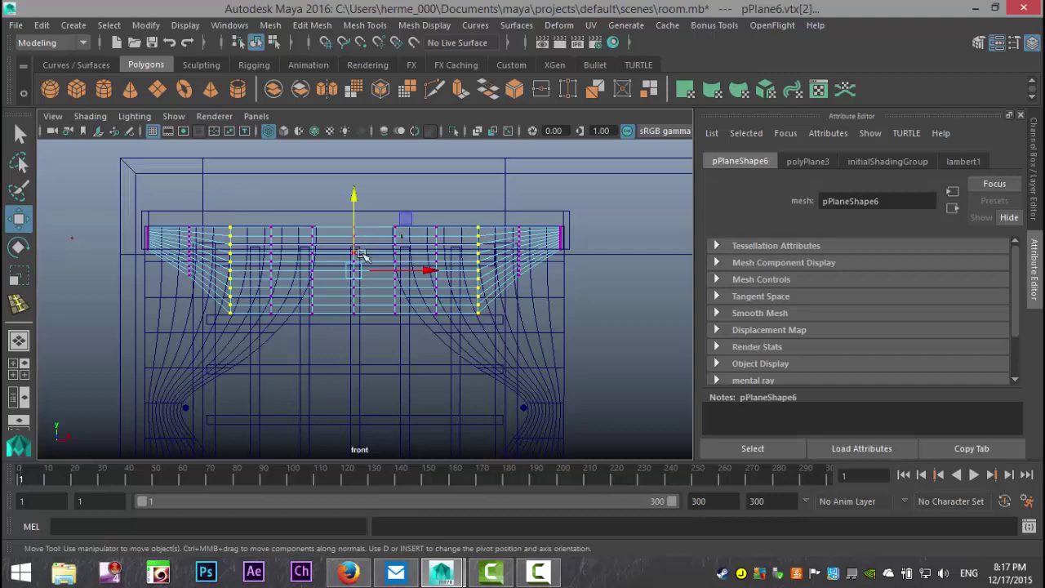
{"action": "key", "text": "r"}
{"action": "left_click_drag", "start_coordinate": [356, 340], "coordinate": [358, 318]}
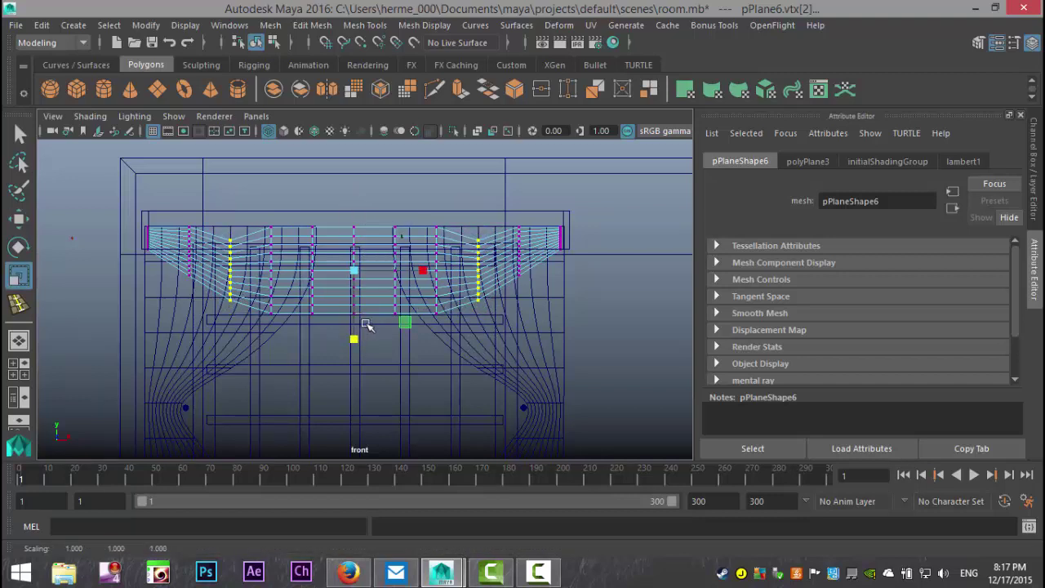
{"action": "key", "text": "w"}
{"action": "left_click", "coordinate": [353, 191]}
{"action": "left_click_drag", "start_coordinate": [352, 191], "coordinate": [353, 178]}
Shorten the fourth vertex column from each end a little and lift both flush with the valance's upper edge.
{"action": "left_click_drag", "start_coordinate": [257, 209], "coordinate": [283, 356]}
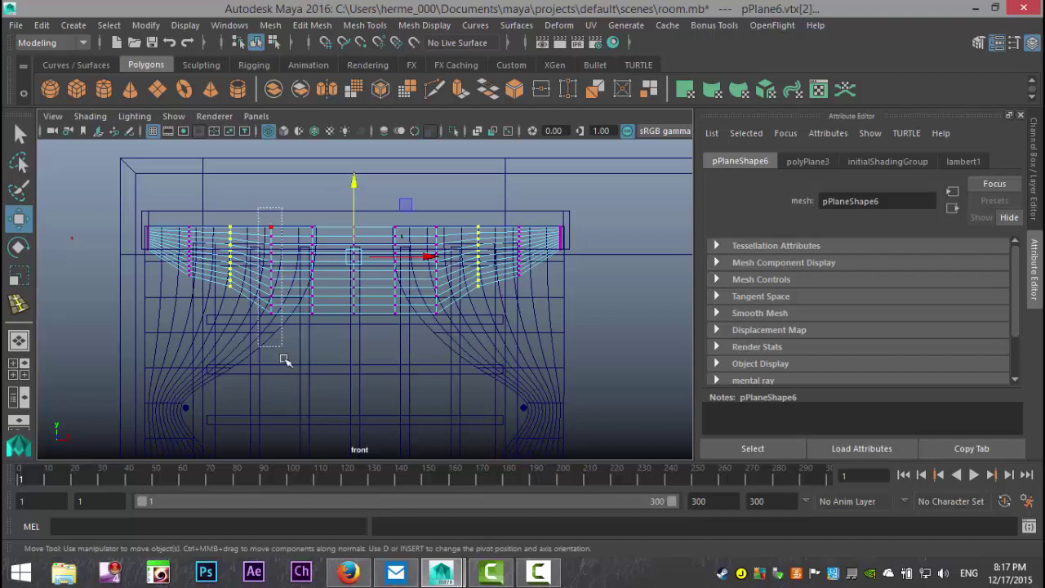
{"action": "left_click_drag", "start_coordinate": [428, 208], "coordinate": [453, 364], "text": "shift"}
{"action": "key", "text": "r"}
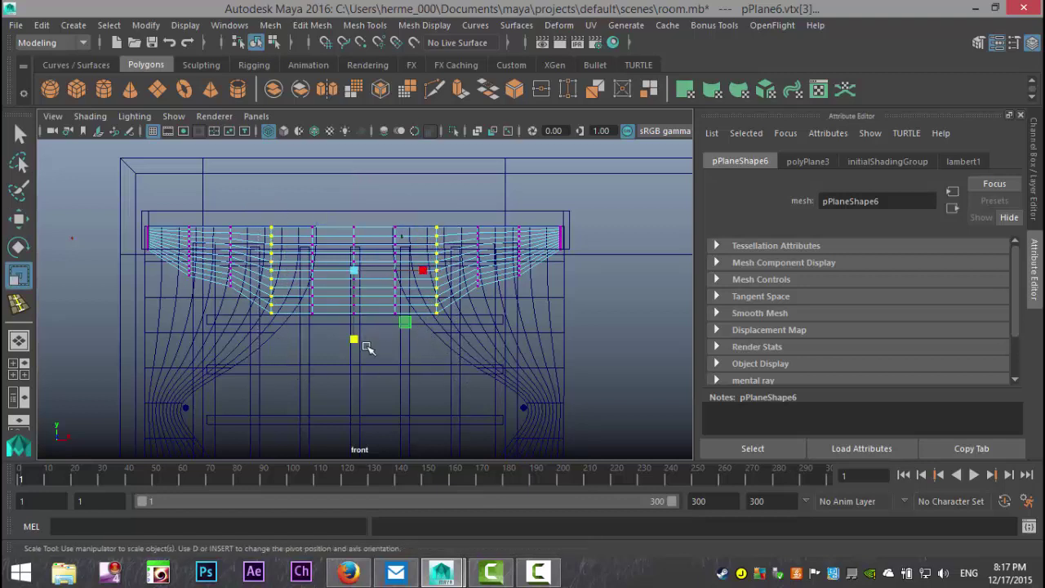
{"action": "left_click_drag", "start_coordinate": [357, 340], "coordinate": [361, 322]}
{"action": "key", "text": "w"}
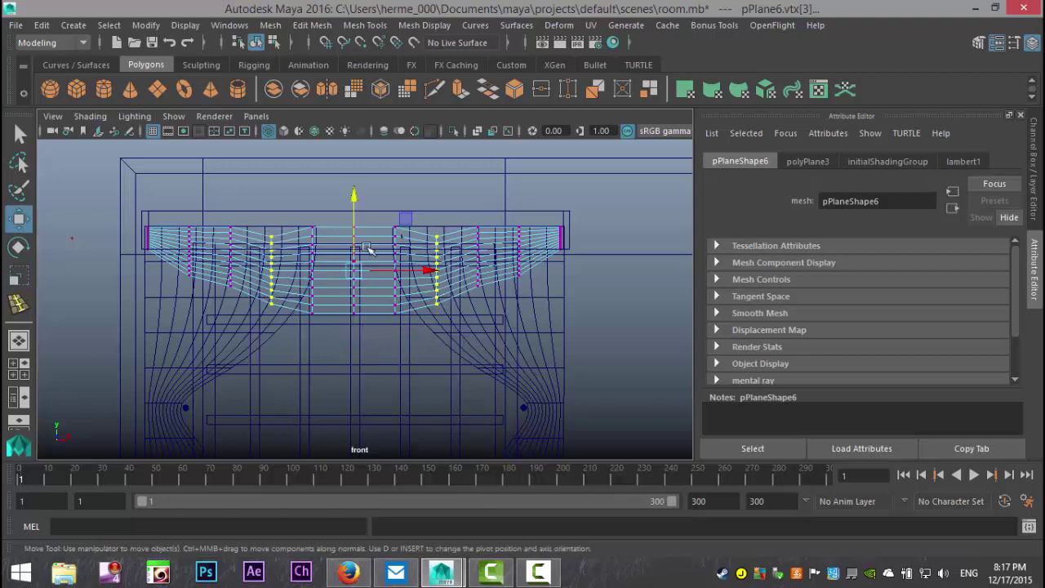
{"action": "left_click_drag", "start_coordinate": [357, 199], "coordinate": [356, 187]}
Shorten the two vertex columns flanking the valance's centre and move them up level with its upper edge.
{"action": "left_click_drag", "start_coordinate": [299, 208], "coordinate": [336, 366]}
{"action": "left_click_drag", "start_coordinate": [409, 299], "coordinate": [409, 301], "text": "shift"}
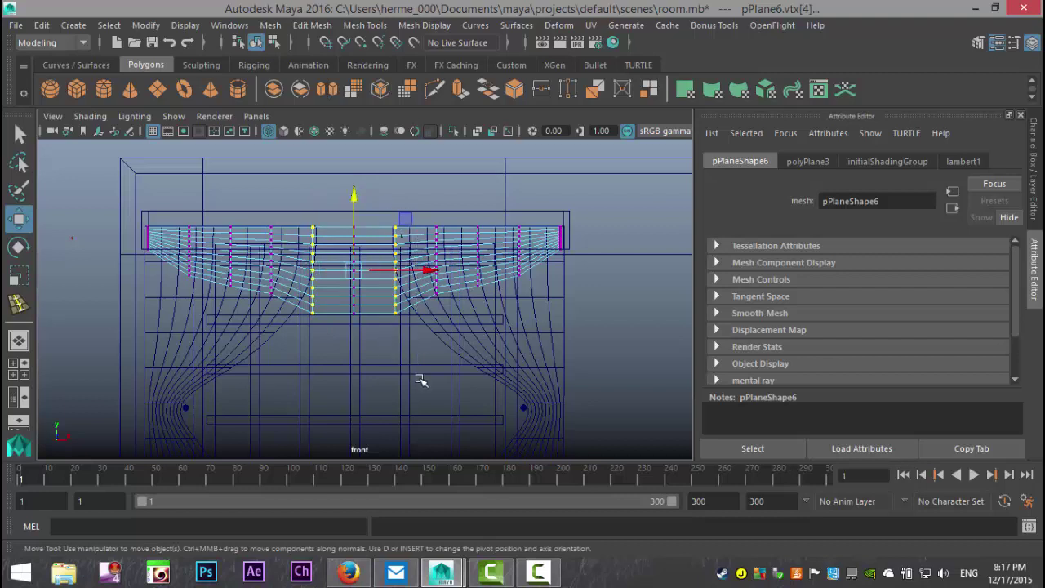
{"action": "key", "text": "r"}
{"action": "left_click_drag", "start_coordinate": [354, 340], "coordinate": [355, 327]}
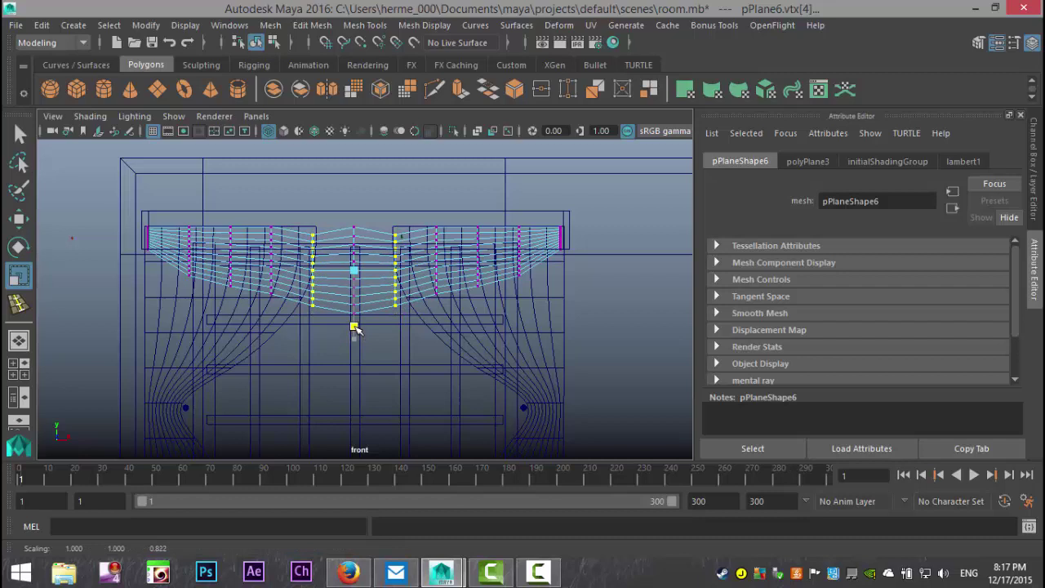
{"action": "key", "text": "w"}
{"action": "left_click_drag", "start_coordinate": [353, 194], "coordinate": [355, 187]}
Snap the centre vertex column's pivot to its top vertex and shorten the column to complete the curved lower edge.
{"action": "scroll", "coordinate": [410, 377], "scroll_direction": "up", "scroll_amount": 3}
{"action": "mouse_move", "coordinate": [399, 399]}
{"action": "middle_mouse_down", "text": "alt"}
{"action": "mouse_move", "coordinate": [404, 378]}
{"action": "mouse_move", "coordinate": [399, 392]}
{"action": "middle_mouse_up", "text": "alt"}
{"action": "left_click_drag", "start_coordinate": [337, 181], "coordinate": [374, 364]}
{"action": "key", "text": "d"}
{"action": "left_click_drag", "start_coordinate": [348, 178], "coordinate": [349, 140]}
{"action": "key", "text": "v"}
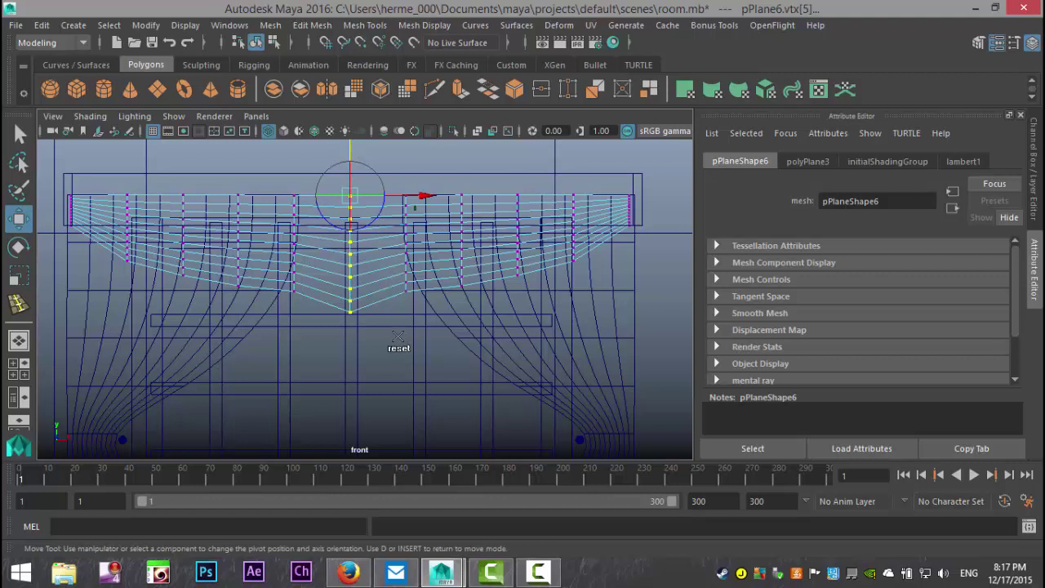
{"action": "key", "text": "r"}
{"action": "left_click_drag", "start_coordinate": [350, 264], "coordinate": [351, 255]}
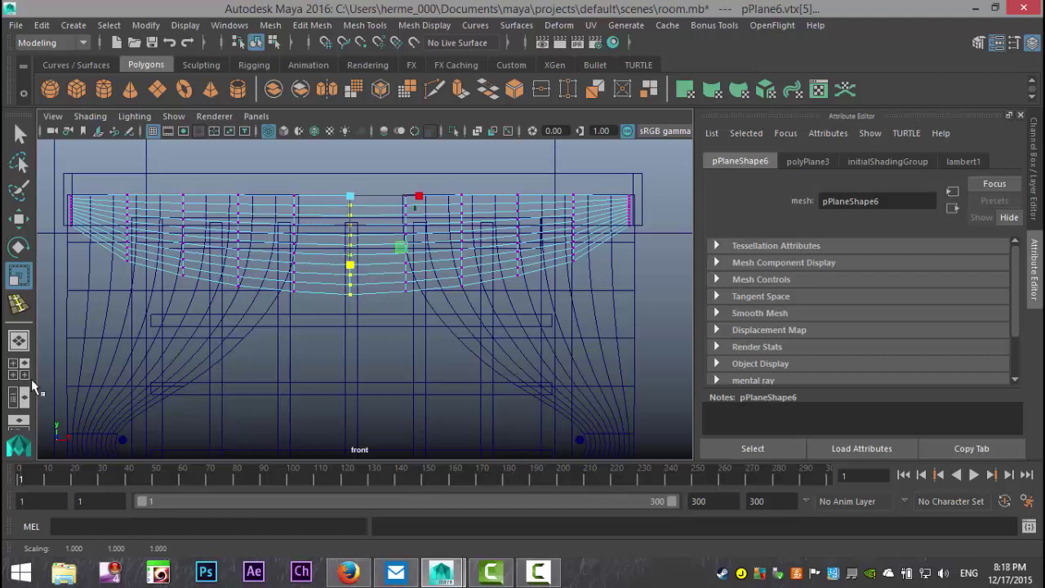
Return the valance to object selection and inspect its curved shape beneath the cornice in the perspective view.
{"action": "left_click", "coordinate": [19, 369]}
{"action": "key", "text": "space"}
{"action": "scroll", "coordinate": [472, 308], "scroll_direction": "down", "scroll_amount": 5}
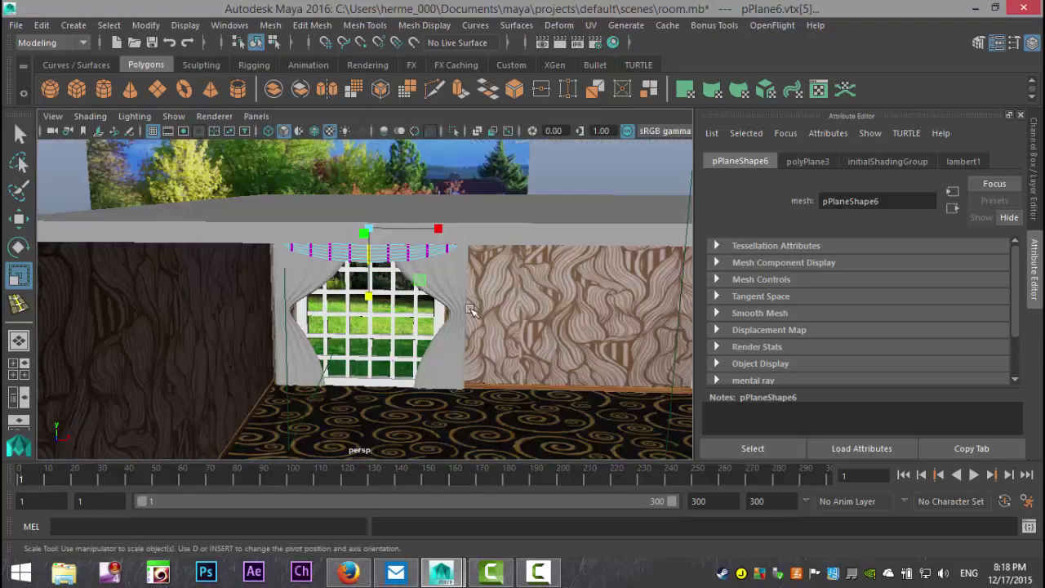
{"action": "scroll", "coordinate": [471, 312], "scroll_direction": "up", "scroll_amount": 8}
{"action": "left_click_drag", "start_coordinate": [498, 382], "coordinate": [462, 389], "text": "alt"}
{"action": "right_click_drag", "start_coordinate": [510, 191], "coordinate": [554, 118]}
{"action": "left_click", "coordinate": [524, 209]}
{"action": "left_click", "coordinate": [511, 189]}
{"action": "middle_click_drag", "start_coordinate": [458, 243], "coordinate": [483, 294], "text": "alt"}
{"action": "scroll", "coordinate": [483, 294], "scroll_direction": "down", "scroll_amount": 5}
{"action": "left_click_drag", "start_coordinate": [483, 294], "coordinate": [458, 296], "text": "alt"}
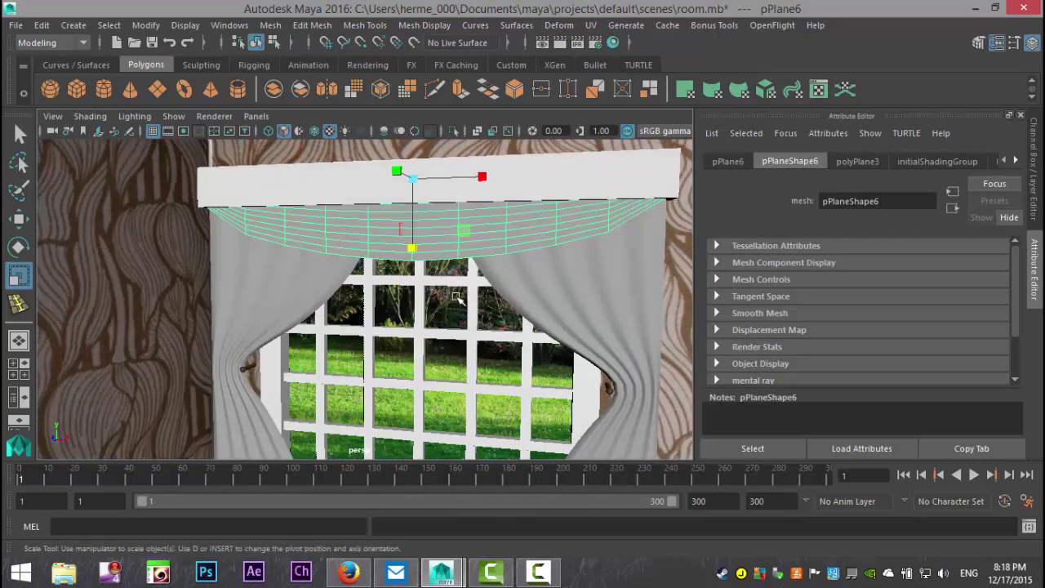
Select every other horizontal edge loop of the valance, including those hidden behind the cornice, using wireframe display.
{"action": "scroll", "coordinate": [427, 285], "scroll_direction": "up", "scroll_amount": 3}
{"action": "right_click_drag", "start_coordinate": [347, 233], "coordinate": [350, 92]}
{"action": "left_click", "coordinate": [348, 235]}
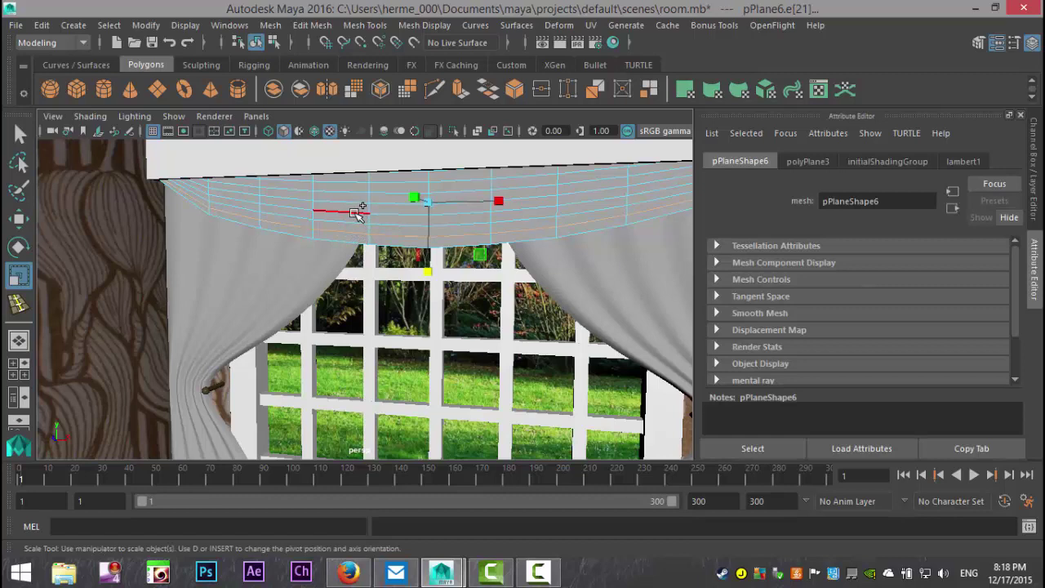
{"action": "left_click_drag", "start_coordinate": [357, 212], "coordinate": [359, 194]}
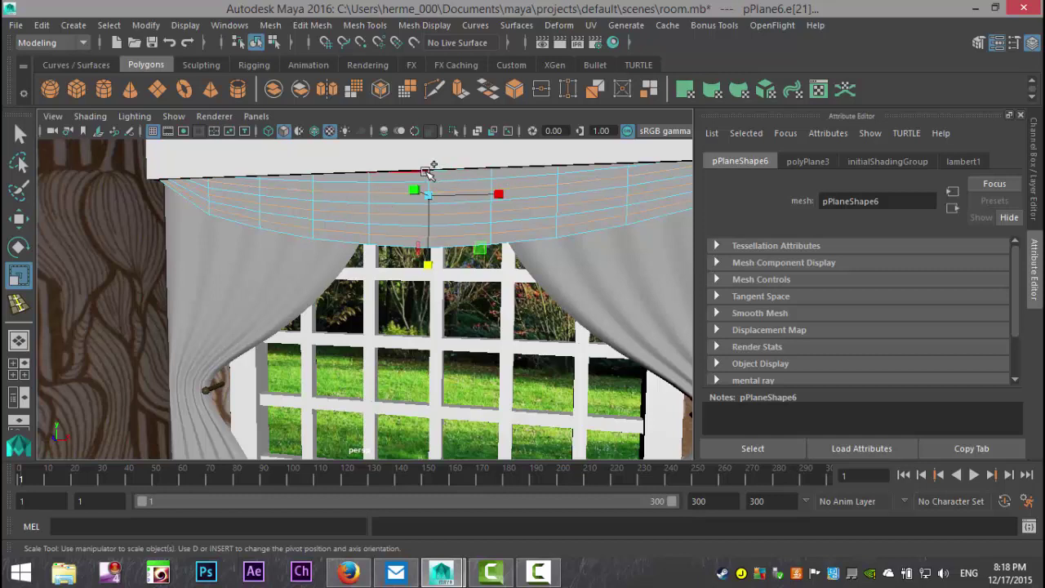
{"action": "key", "text": "4"}
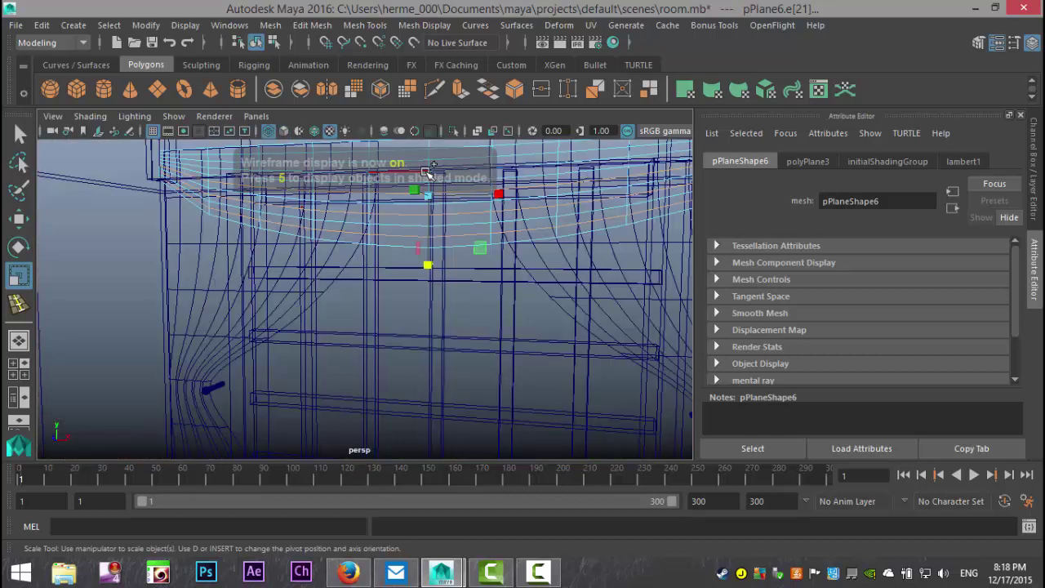
{"action": "double_click", "coordinate": [544, 168], "text": "shift"}
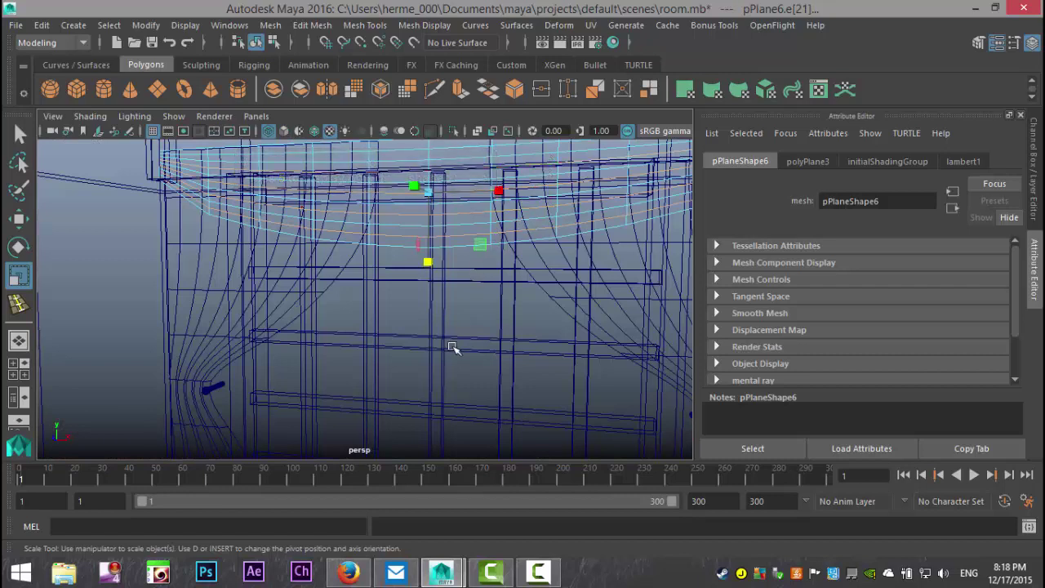
In shaded display, pull the selected edge loops slightly forward along the depth axis to form horizontal folds in the valance.
{"action": "key", "text": "5"}
{"action": "mouse_move", "coordinate": [448, 364]}
{"action": "left_mouse_down", "text": "alt"}
{"action": "mouse_move", "coordinate": [396, 352]}
{"action": "mouse_move", "coordinate": [397, 362]}
{"action": "left_mouse_up", "text": "alt"}
{"action": "key", "text": "w"}
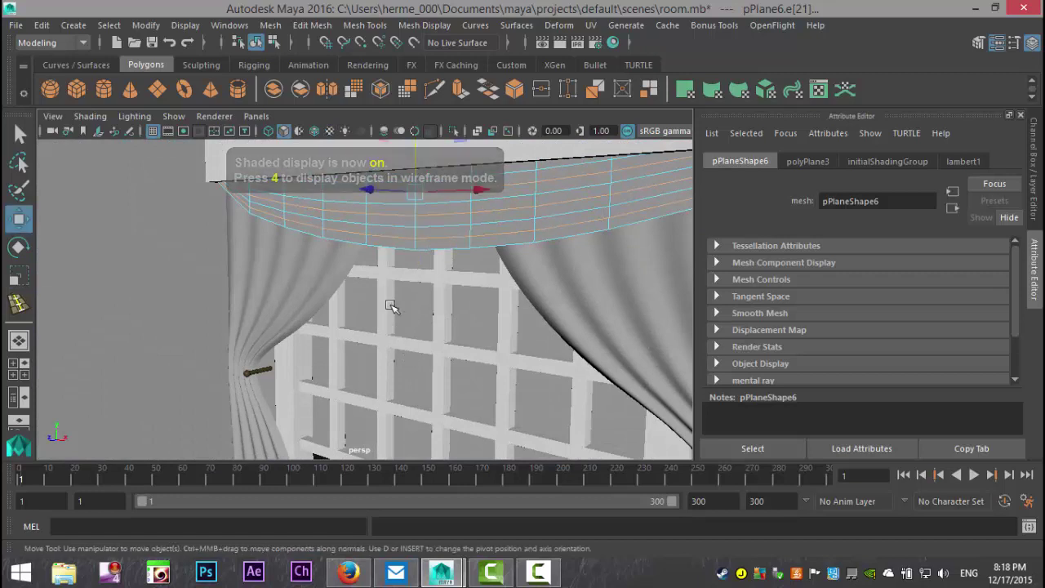
{"action": "mouse_move", "coordinate": [373, 190]}
{"action": "left_mouse_down"}
{"action": "mouse_move", "coordinate": [354, 189]}
{"action": "mouse_move", "coordinate": [366, 189]}
{"action": "left_mouse_up"}
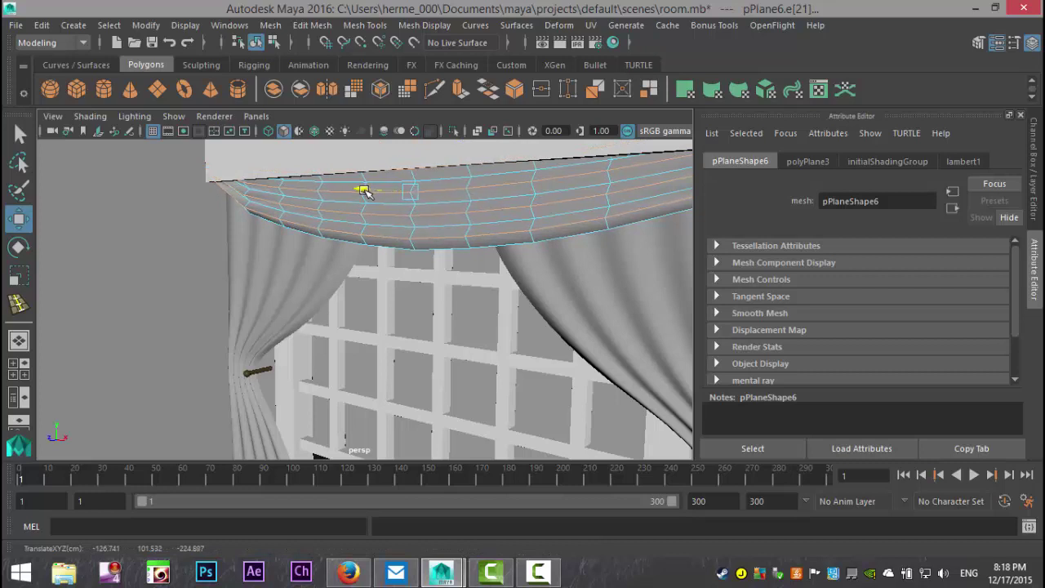
{"action": "left_click_drag", "start_coordinate": [362, 234], "coordinate": [358, 256], "text": "alt"}
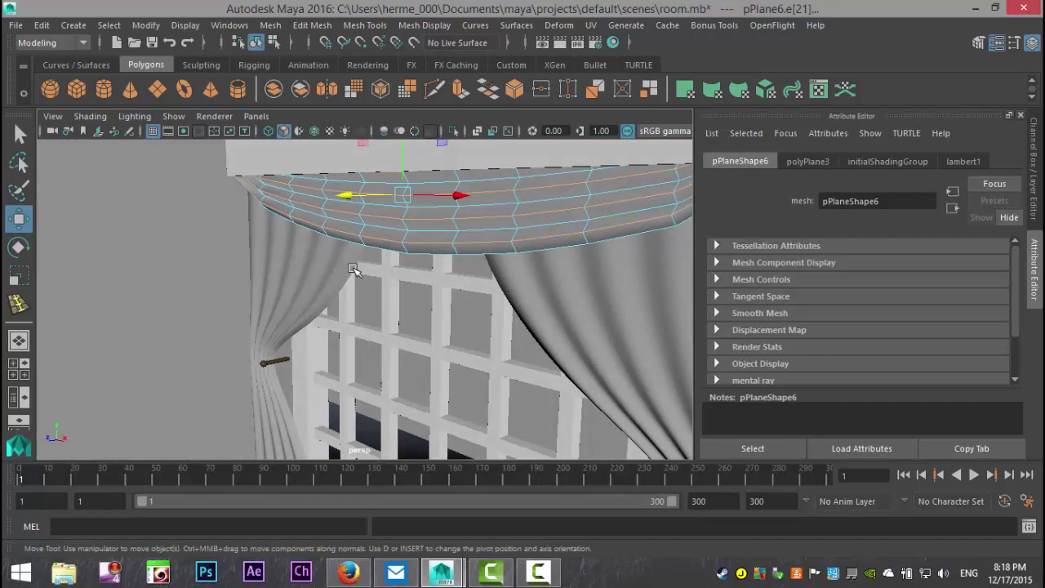
Return the valance to object selection, turn on its smooth mesh preview and check the folds beneath the cornice.
{"action": "right_click_drag", "start_coordinate": [464, 236], "coordinate": [528, 107]}
{"action": "left_click", "coordinate": [532, 229]}
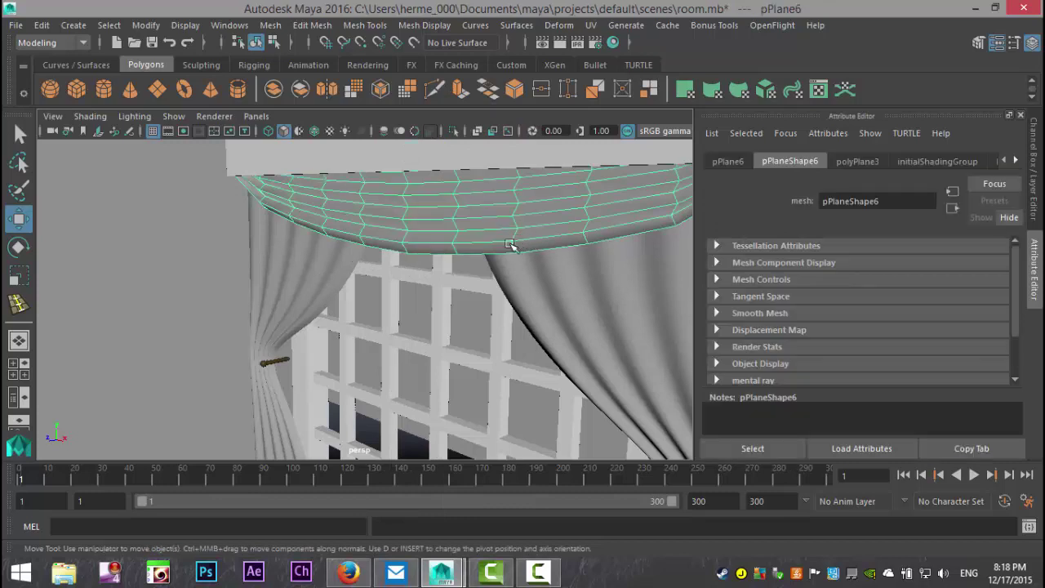
{"action": "key", "text": "3"}
{"action": "scroll", "coordinate": [355, 300], "scroll_direction": "down", "scroll_amount": 5}
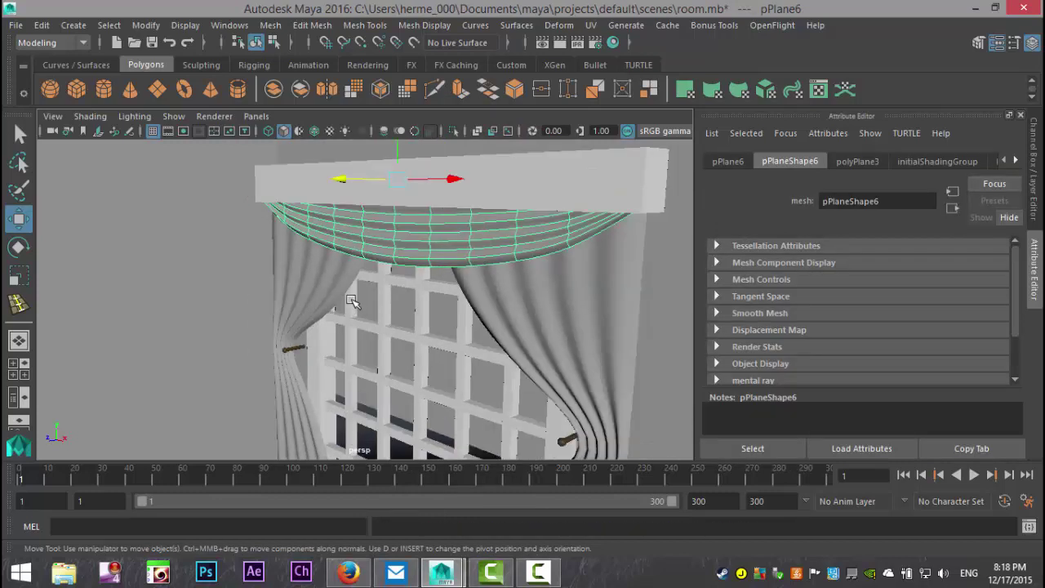
{"action": "mouse_move", "coordinate": [269, 303]}
{"action": "left_mouse_down", "text": "alt"}
{"action": "mouse_move", "coordinate": [318, 283]}
{"action": "mouse_move", "coordinate": [253, 275]}
{"action": "mouse_move", "coordinate": [207, 303]}
{"action": "mouse_move", "coordinate": [285, 305]}
{"action": "left_mouse_up", "text": "alt"}
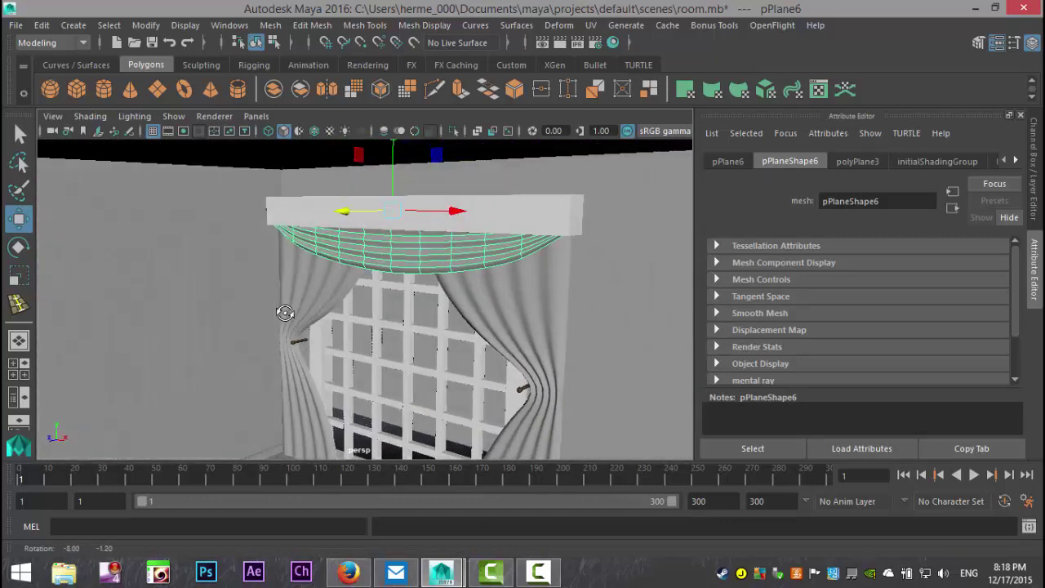
Select both drapes and the valance together and nudge them slightly toward the window wall in the top view.
{"action": "left_click", "coordinate": [299, 308]}
{"action": "left_click", "coordinate": [523, 317], "text": "shift"}
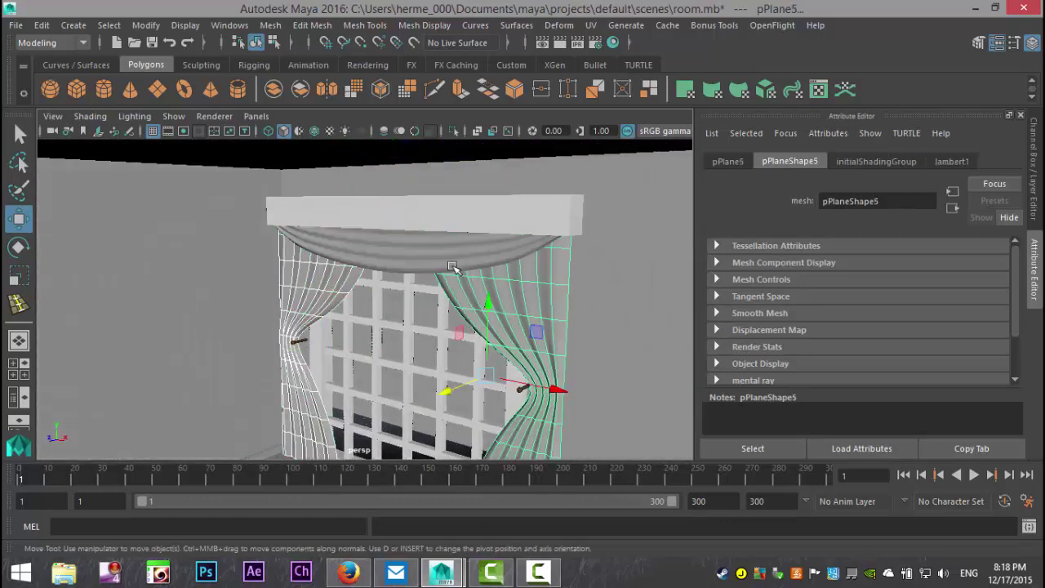
{"action": "left_click", "coordinate": [443, 261], "text": "shift"}
{"action": "left_click", "coordinate": [18, 372]}
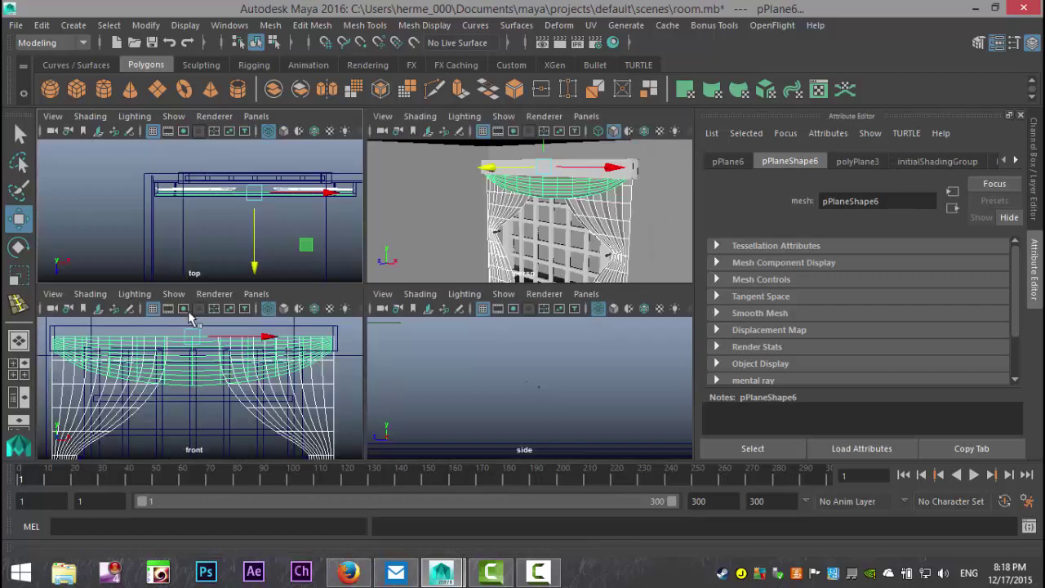
{"action": "key", "text": "space"}
{"action": "left_click_drag", "start_coordinate": [476, 338], "coordinate": [480, 339]}
{"action": "left_click", "coordinate": [19, 369]}
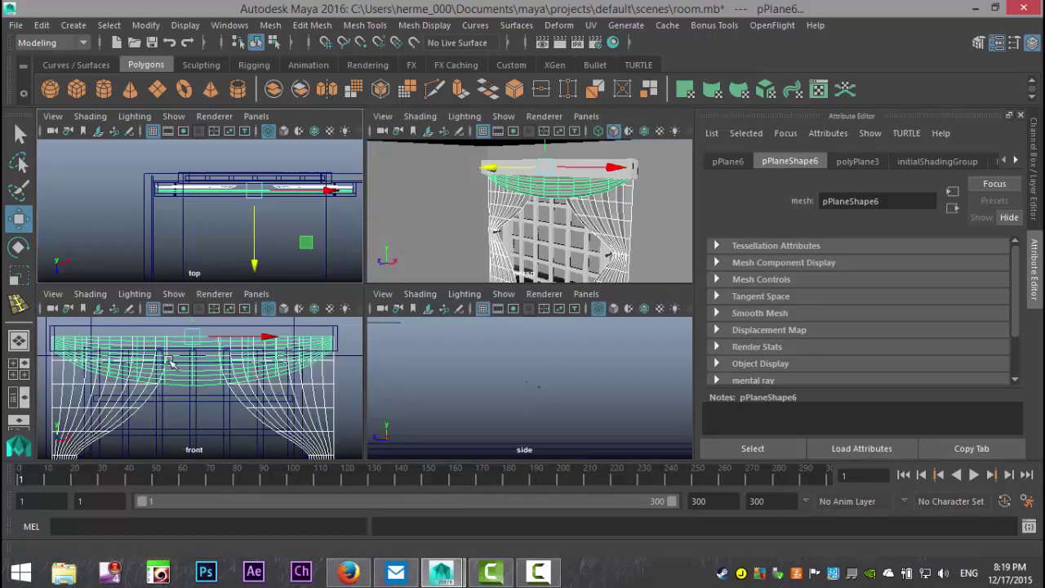
{"action": "key", "text": "space"}
{"action": "scroll", "coordinate": [402, 286], "scroll_direction": "up", "scroll_amount": 3}
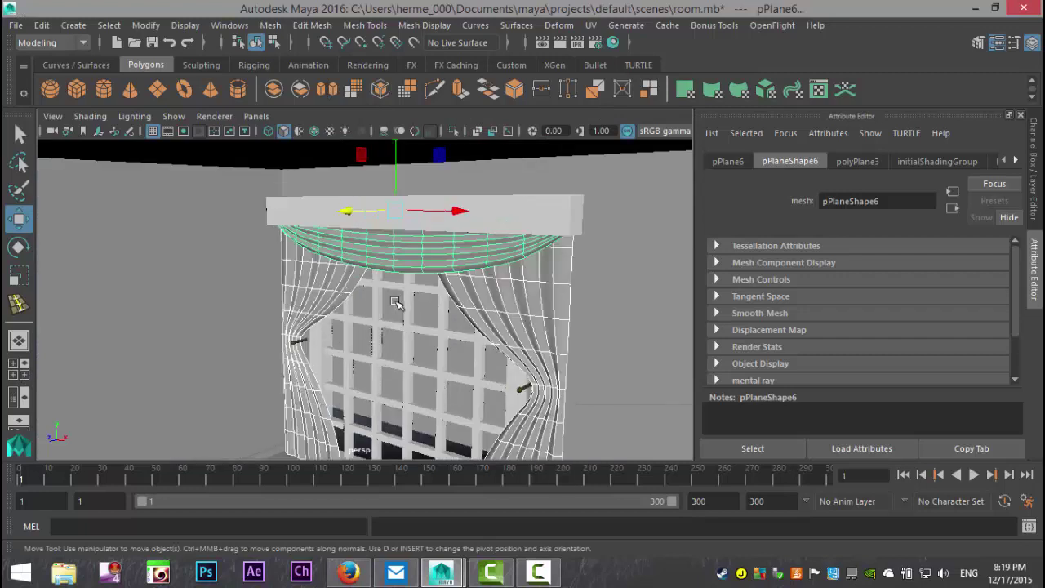
Apply Smooth with 2 divisions to the valance and both drapes, then clear them from the selection.
{"action": "left_click_drag", "start_coordinate": [355, 347], "coordinate": [390, 368], "text": "alt"}
{"action": "middle_click_drag", "start_coordinate": [321, 336], "coordinate": [263, 306], "text": "alt"}
{"action": "left_click", "coordinate": [170, 232]}
{"action": "left_click", "coordinate": [254, 253]}
{"action": "left_click", "coordinate": [392, 216]}
{"action": "left_click", "coordinate": [537, 264]}
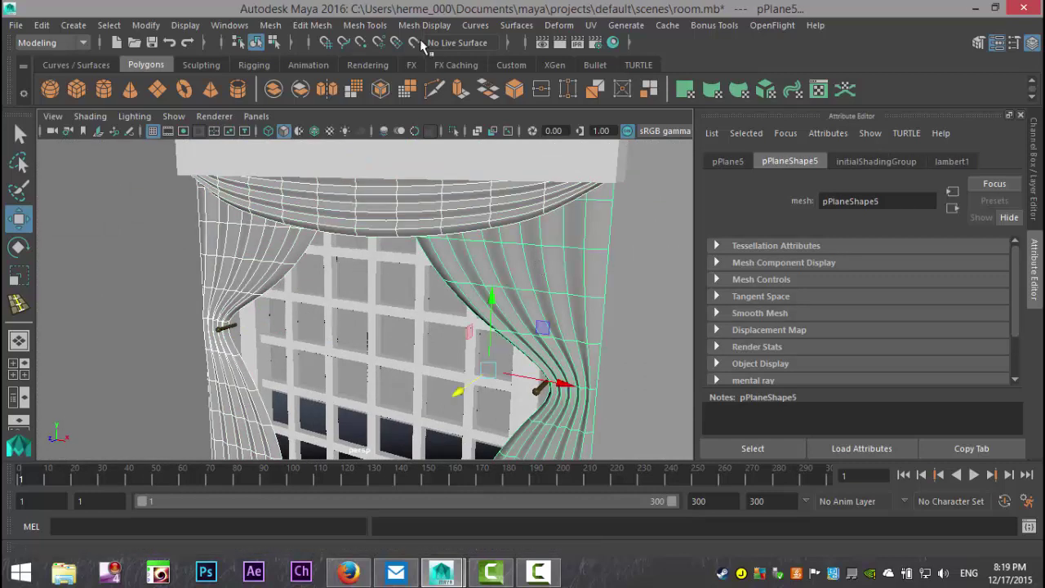
{"action": "left_click", "coordinate": [270, 25]}
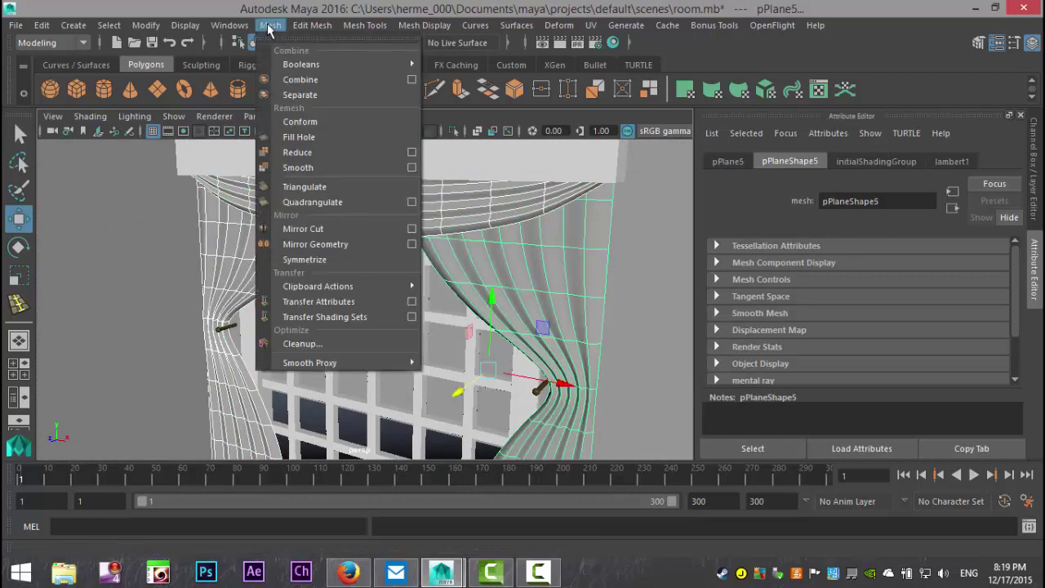
{"action": "left_click", "coordinate": [325, 167]}
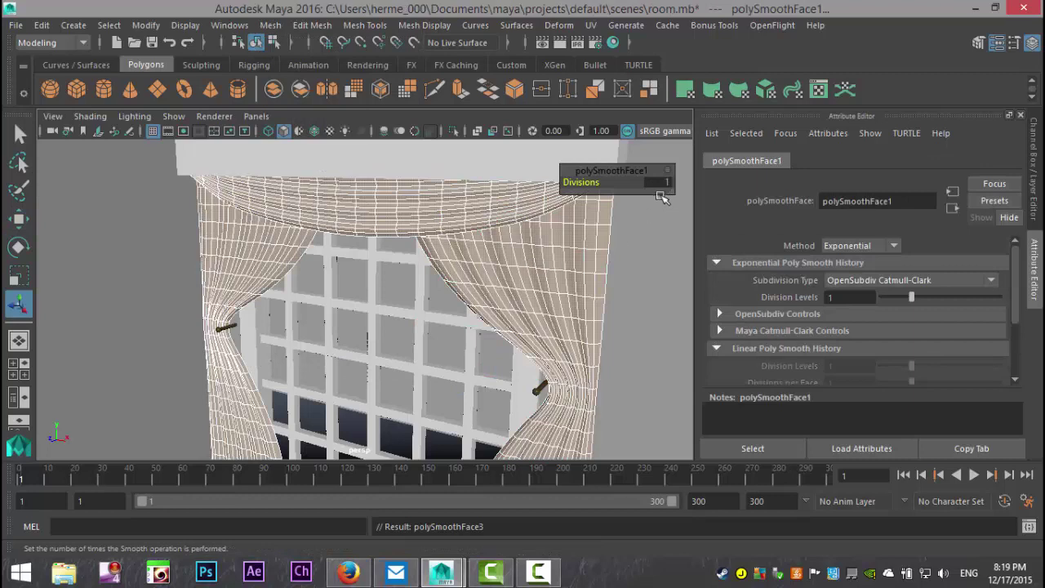
{"action": "left_click_drag", "start_coordinate": [585, 185], "coordinate": [593, 186]}
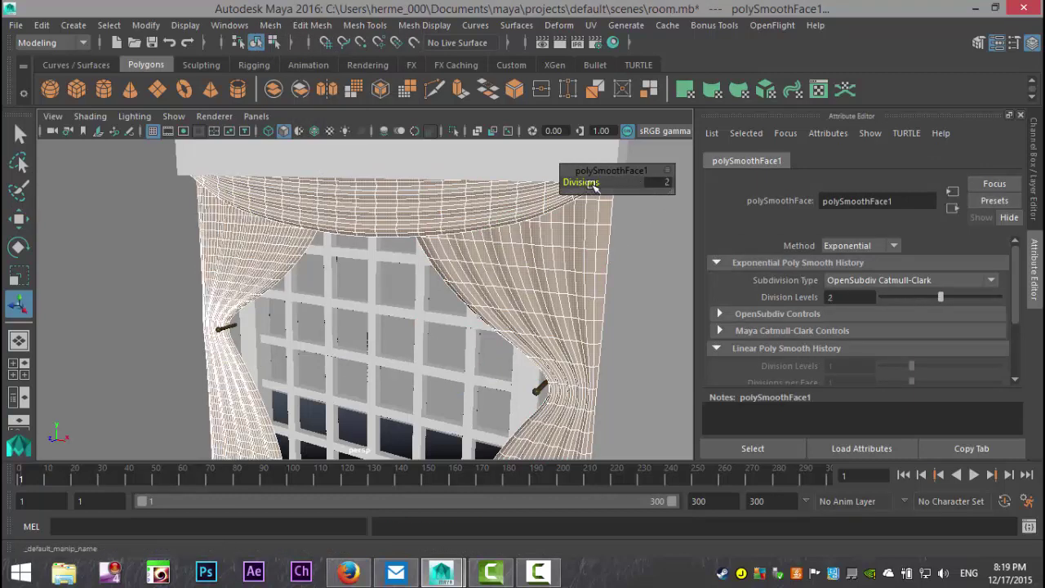
{"action": "left_click", "coordinate": [160, 263]}
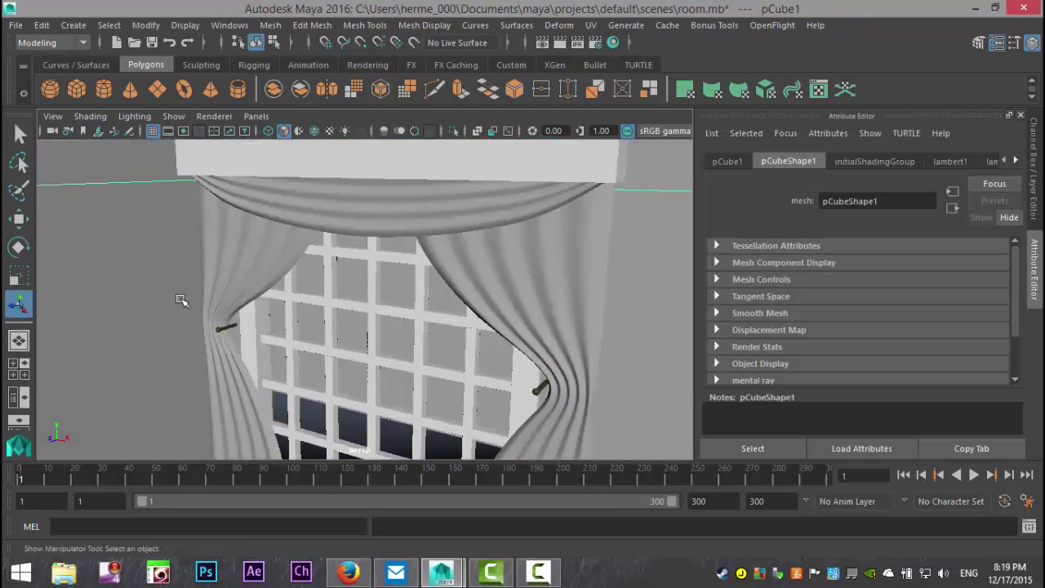
Select the valance and both drapes and assign them a new Maya Blinn material.
{"action": "middle_click_drag", "start_coordinate": [246, 326], "coordinate": [280, 280], "text": "alt"}
{"action": "left_click_drag", "start_coordinate": [286, 291], "coordinate": [287, 307], "text": "alt"}
{"action": "left_click", "coordinate": [426, 176]}
{"action": "left_click", "coordinate": [519, 239]}
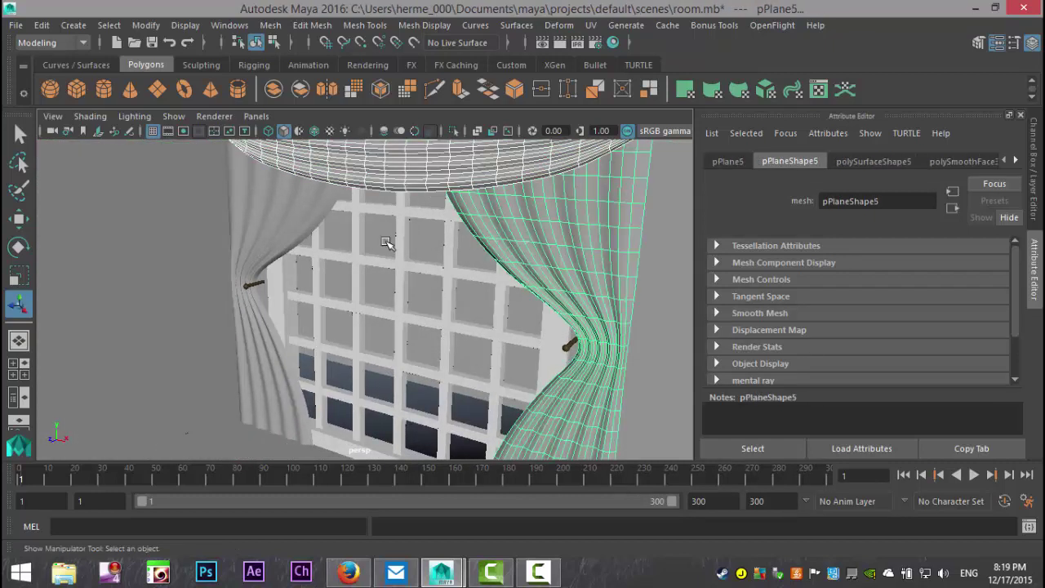
{"action": "left_click", "coordinate": [308, 226]}
{"action": "right_click_drag", "start_coordinate": [282, 204], "coordinate": [288, 505]}
{"action": "left_click_drag", "start_coordinate": [396, 245], "coordinate": [216, 240]}
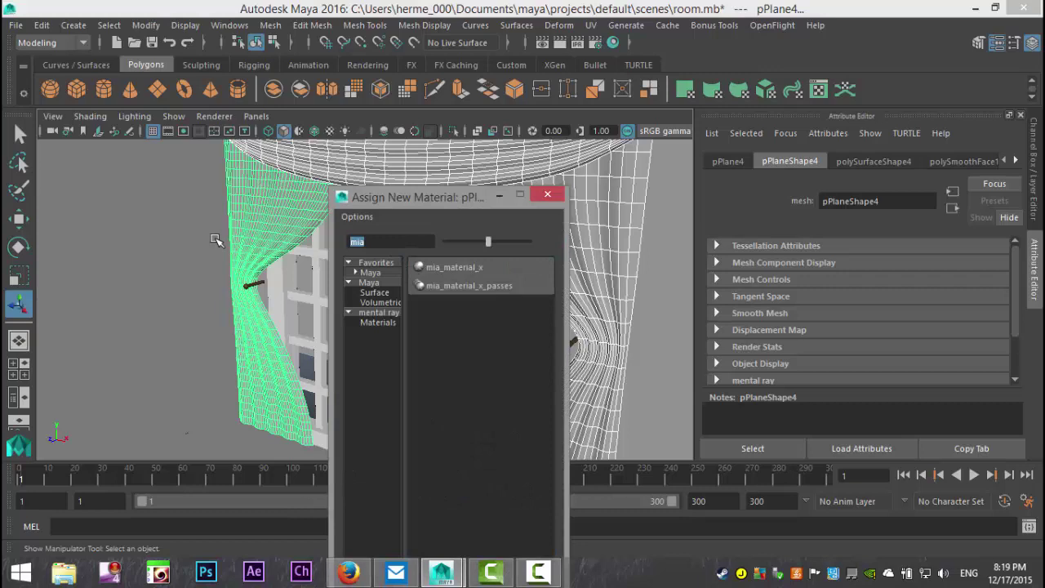
{"action": "type", "text": "bli"}
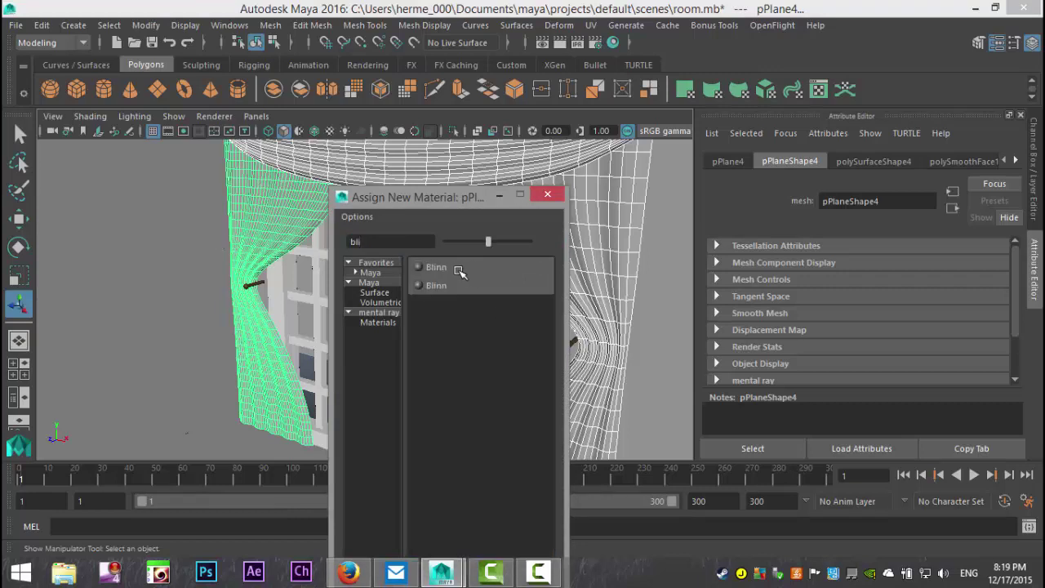
{"action": "left_click", "coordinate": [460, 272]}
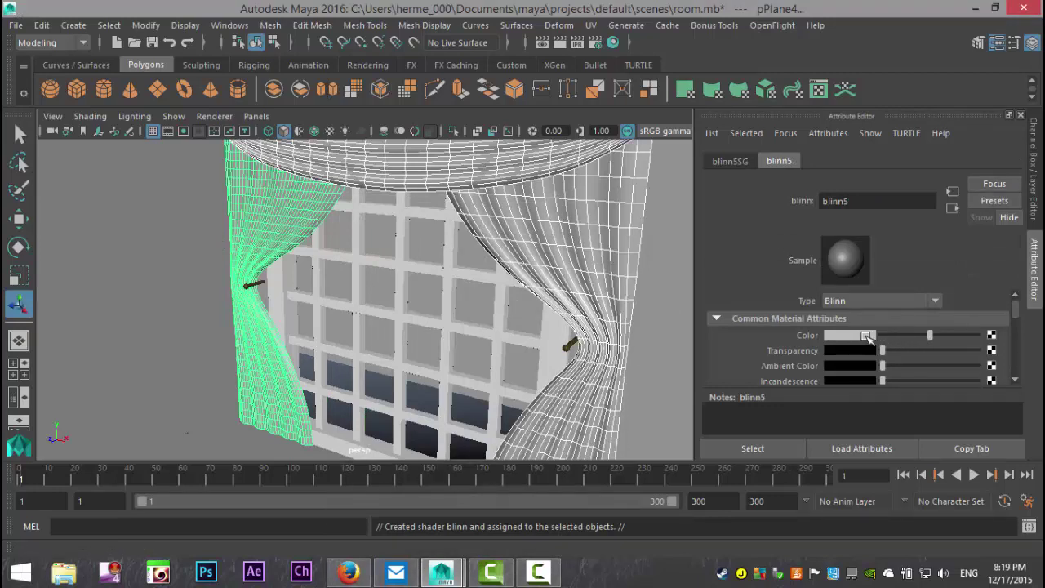
Set the curtain material's color to pure white and raise its transparency to about a quarter for a sheer look.
{"action": "left_click", "coordinate": [864, 335]}
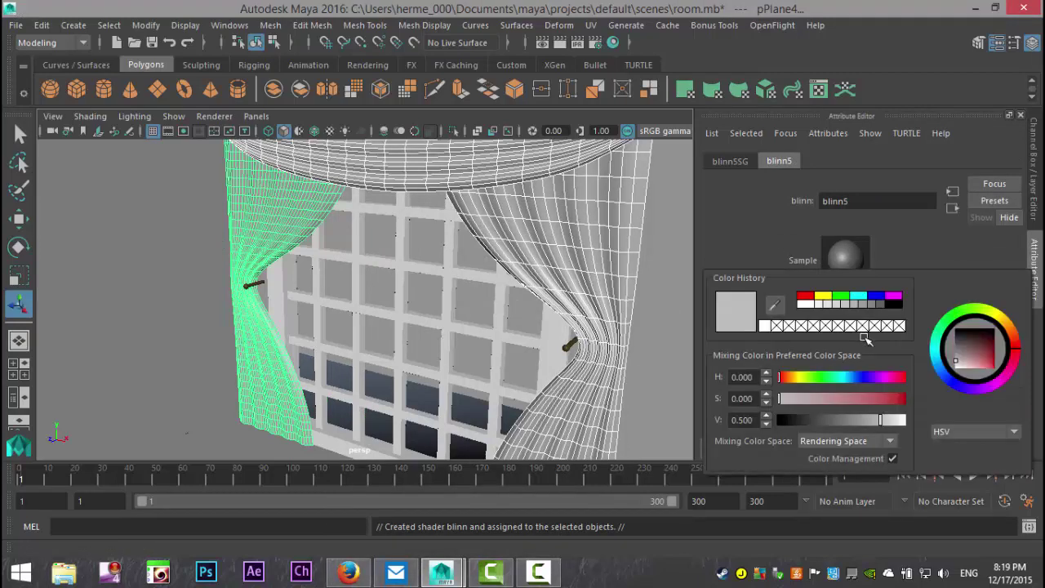
{"action": "left_click", "coordinate": [824, 296]}
{"action": "left_click_drag", "start_coordinate": [905, 400], "coordinate": [795, 406]}
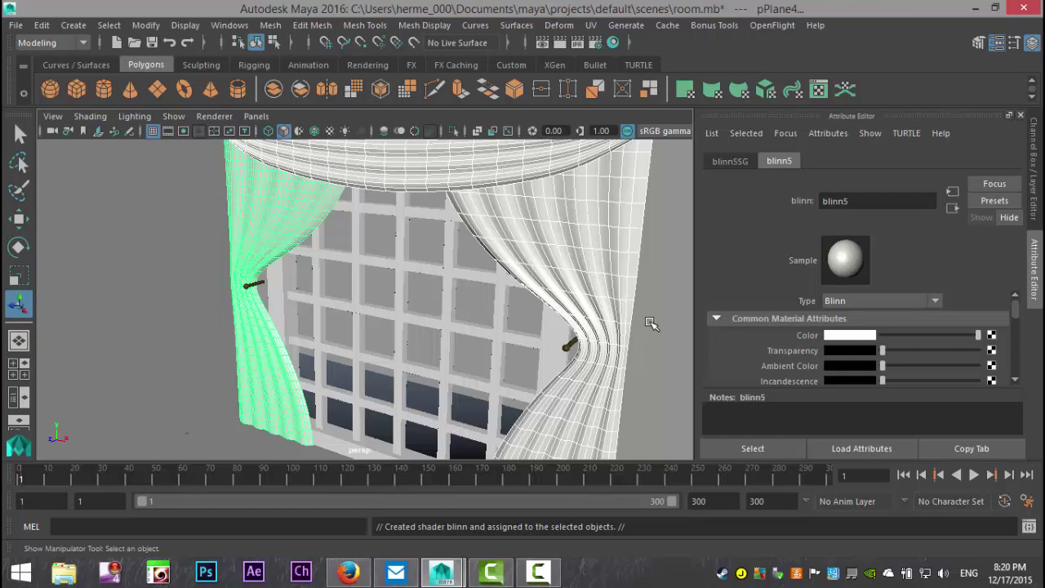
{"action": "scroll", "coordinate": [962, 359], "scroll_direction": "down", "scroll_amount": 2}
{"action": "scroll", "coordinate": [866, 326], "scroll_direction": "up", "scroll_amount": 2}
{"action": "left_click_drag", "start_coordinate": [885, 353], "coordinate": [912, 357]}
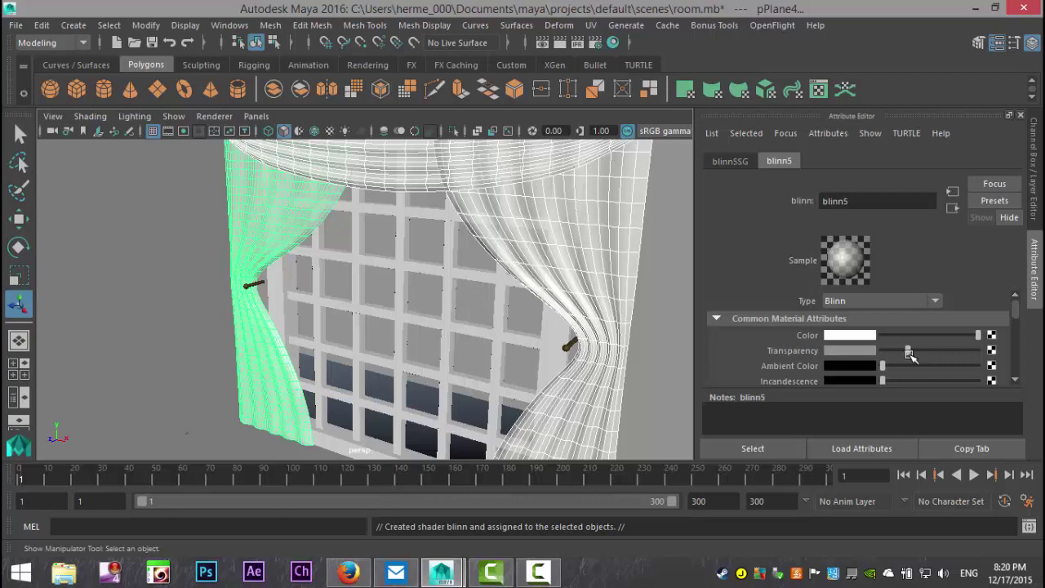
Set the curtain material's reflectivity to 0 in its specular shading.
{"action": "scroll", "coordinate": [911, 356], "scroll_direction": "down", "scroll_amount": 4}
{"action": "scroll", "coordinate": [914, 359], "scroll_direction": "down", "scroll_amount": 2}
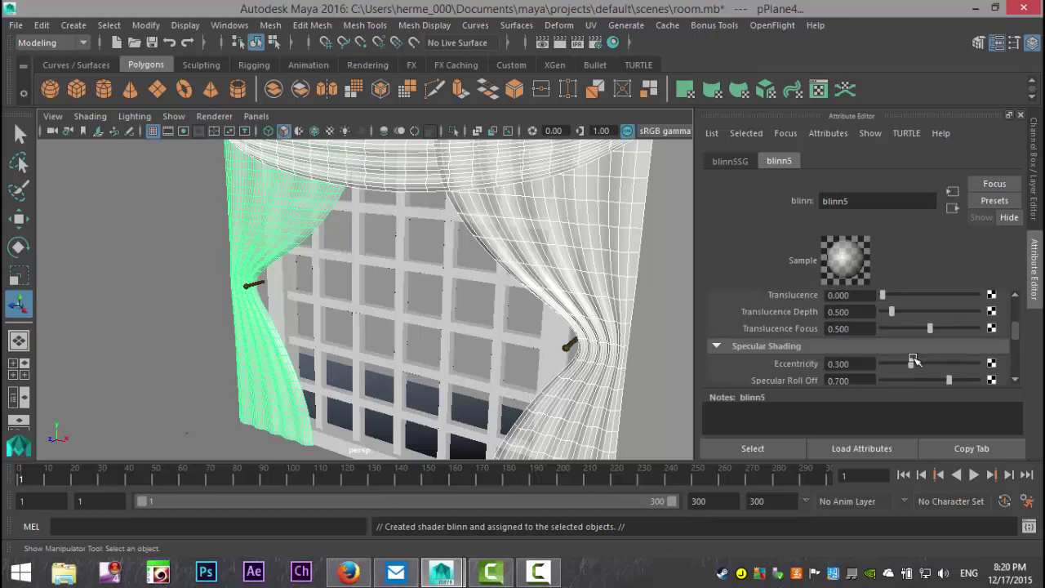
{"action": "scroll", "coordinate": [914, 358], "scroll_direction": "down", "scroll_amount": 2}
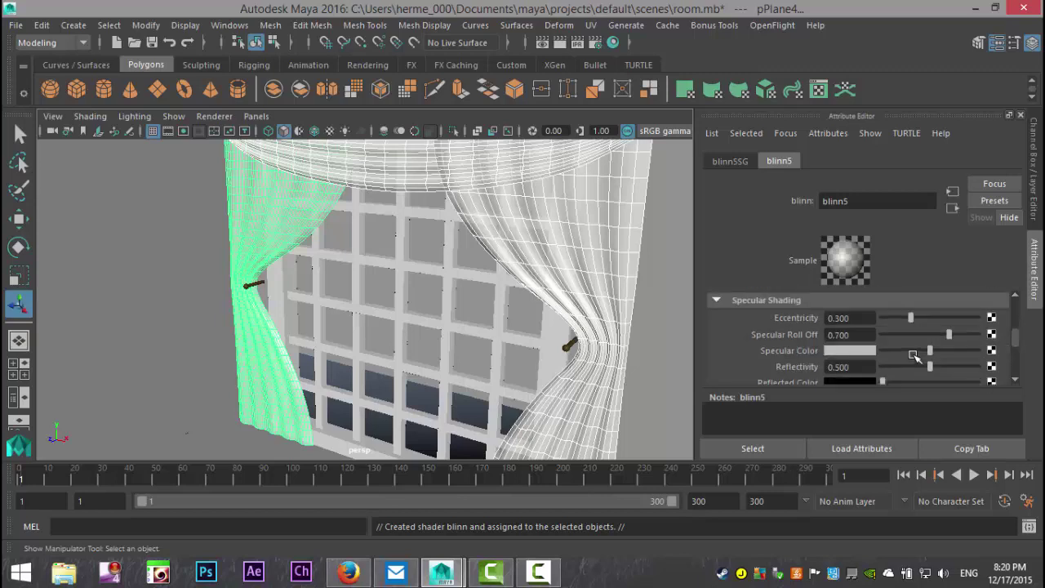
{"action": "left_click_drag", "start_coordinate": [931, 367], "coordinate": [867, 370]}
Show textures in the perspective view and recall the saved camera bookmark "new" to see the whole window.
{"action": "left_click", "coordinate": [331, 131]}
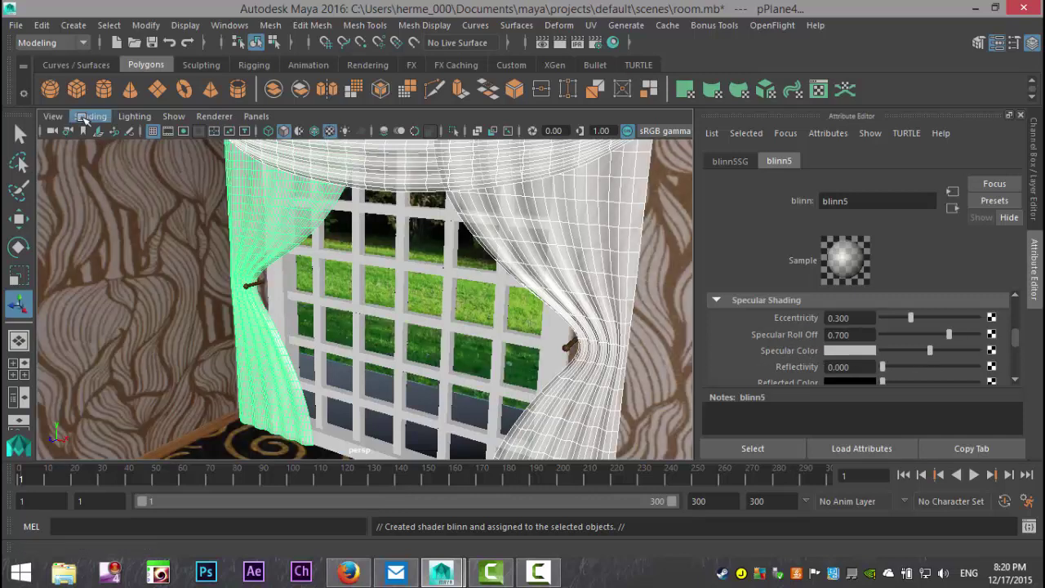
{"action": "left_click", "coordinate": [52, 116]}
{"action": "mouse_move", "coordinate": [184, 327]}
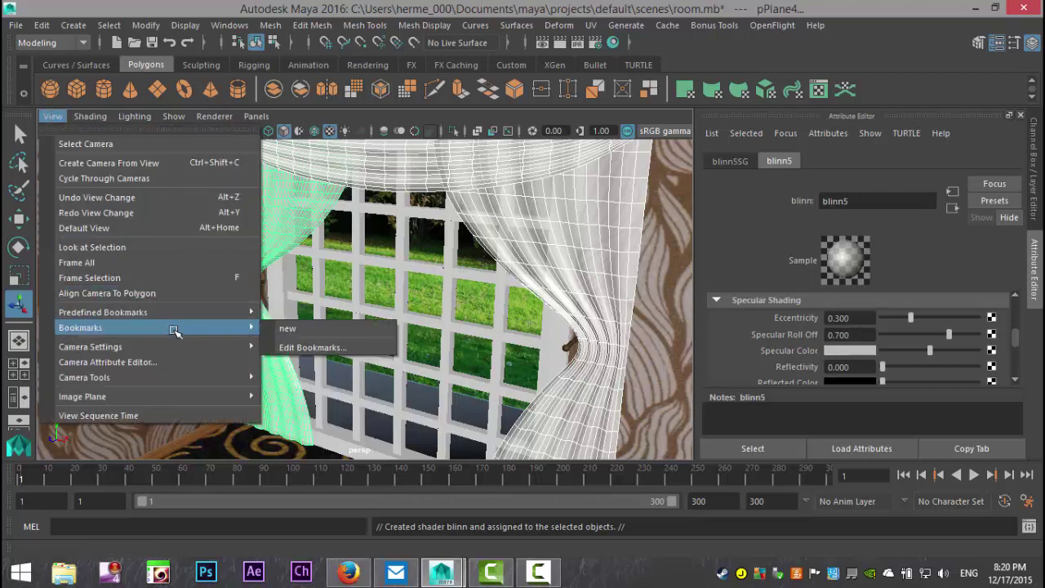
{"action": "left_click", "coordinate": [309, 328]}
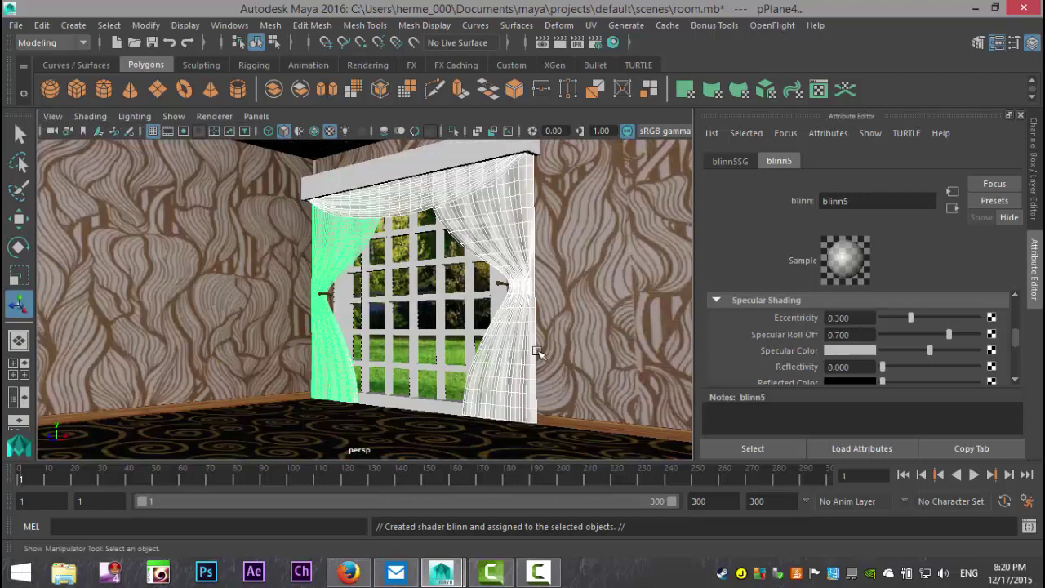